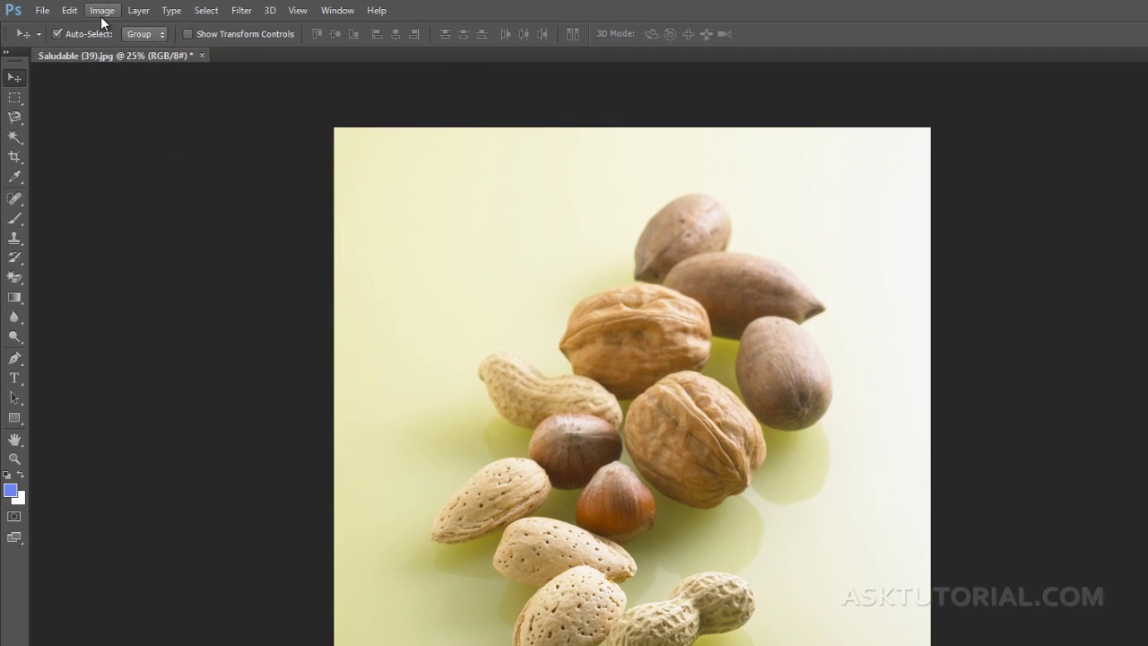
Enlarge the canvas to 11 by 11 inches around the centred image, and revert the enlargement through the document history
click(103, 14)
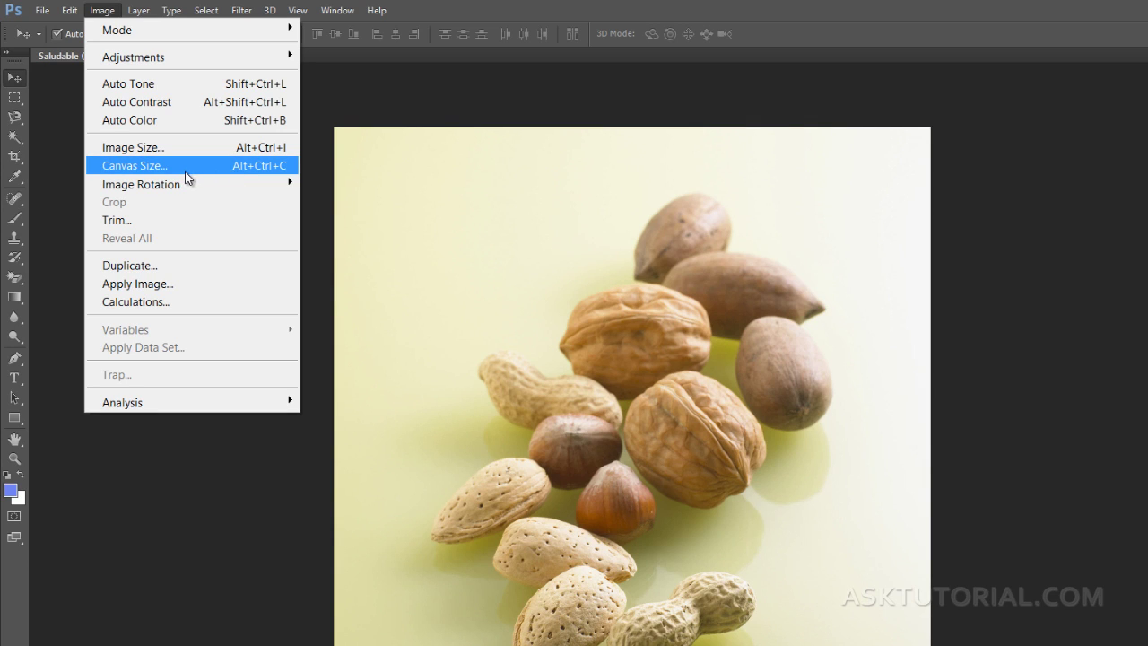
click(277, 163)
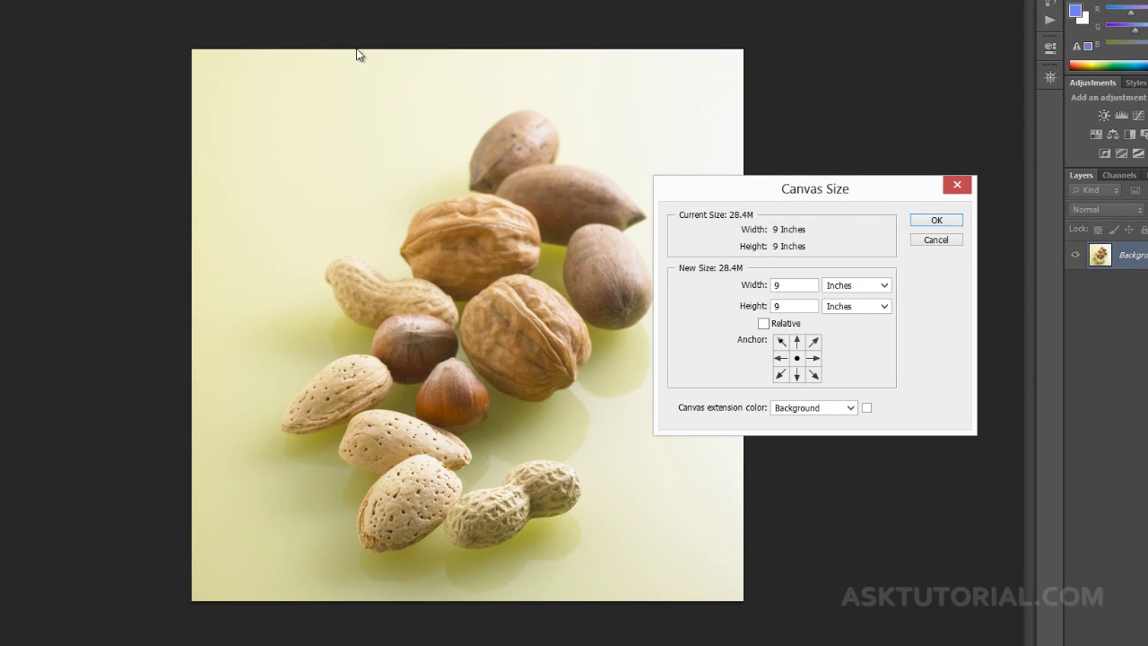
double_click(790, 308)
text(11)
drag(792, 284, 764, 285)
text(11)
click(939, 222)
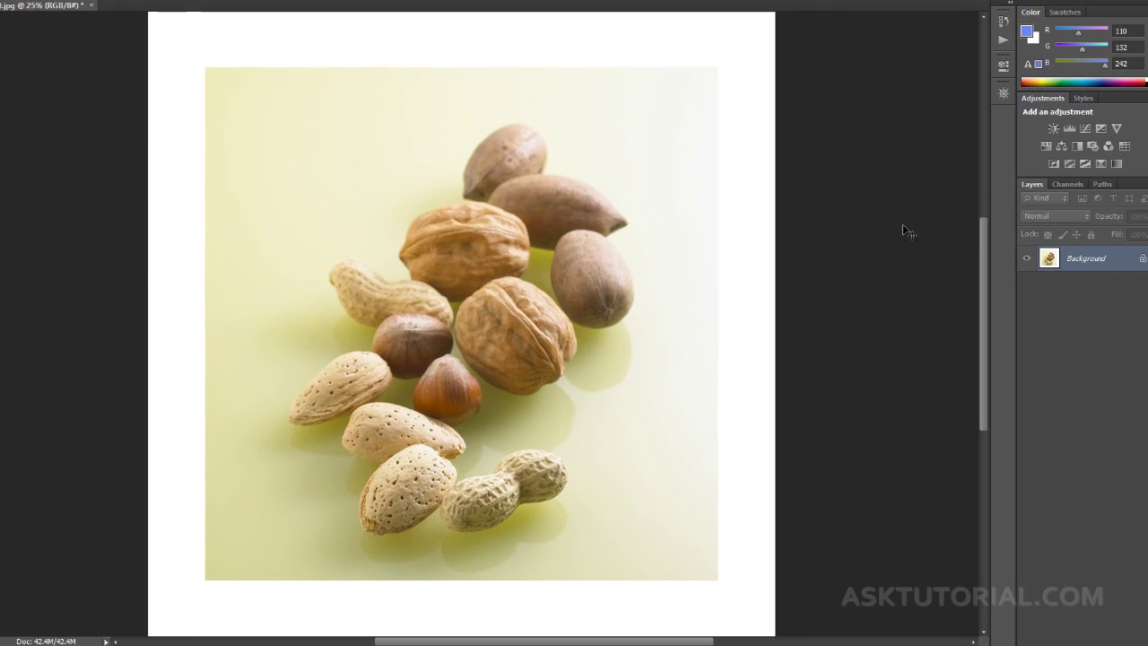
key(ctrl+0)
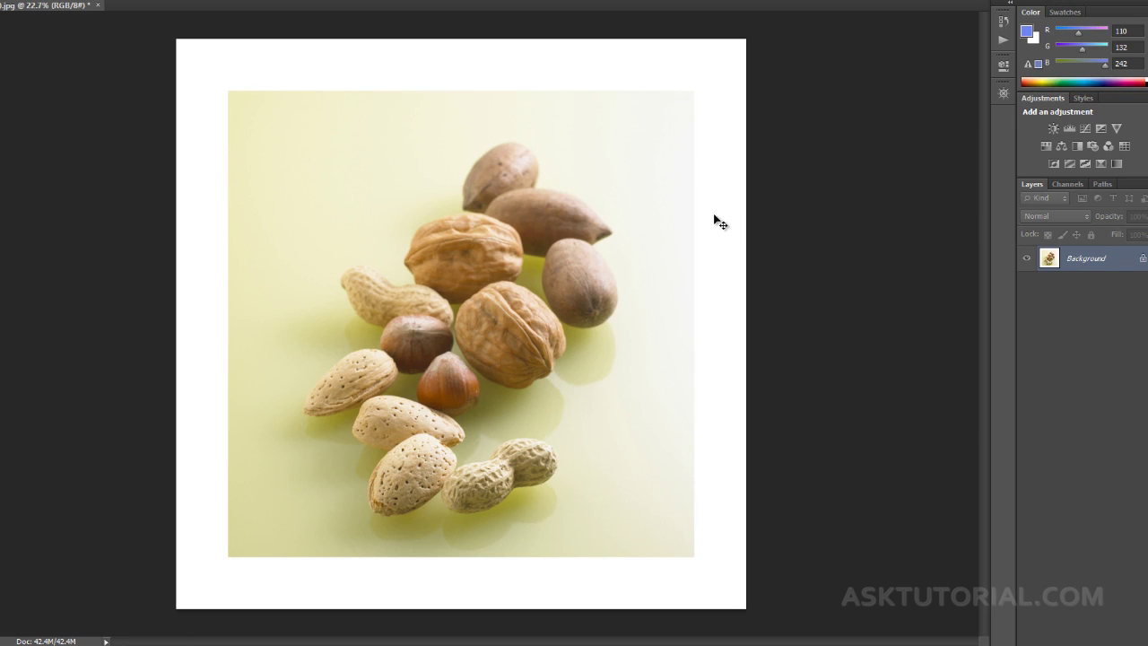
click(1004, 23)
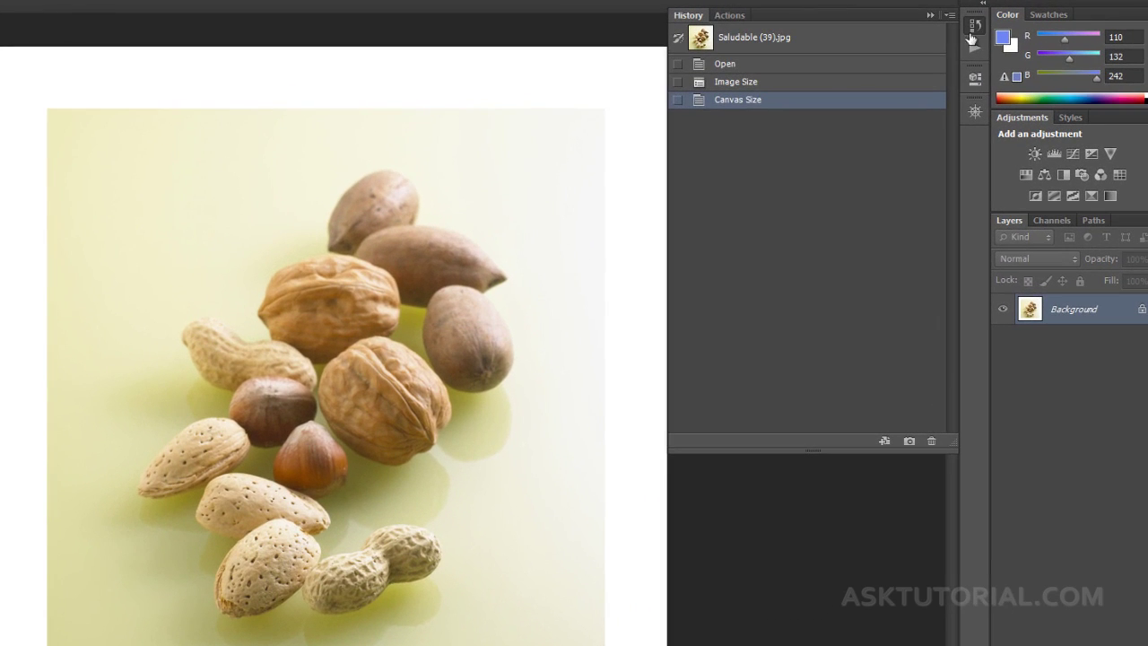
click(728, 68)
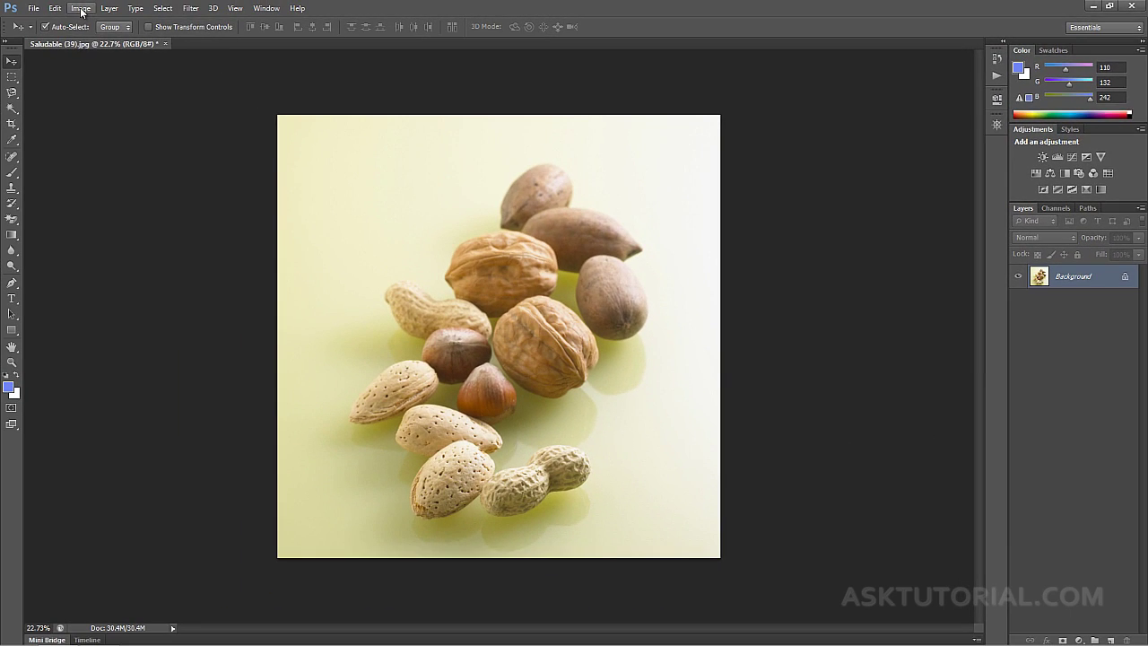
Widen the canvas to 11 inches with the middle-right anchor so it extends on the image's left side, and undo it
click(81, 9)
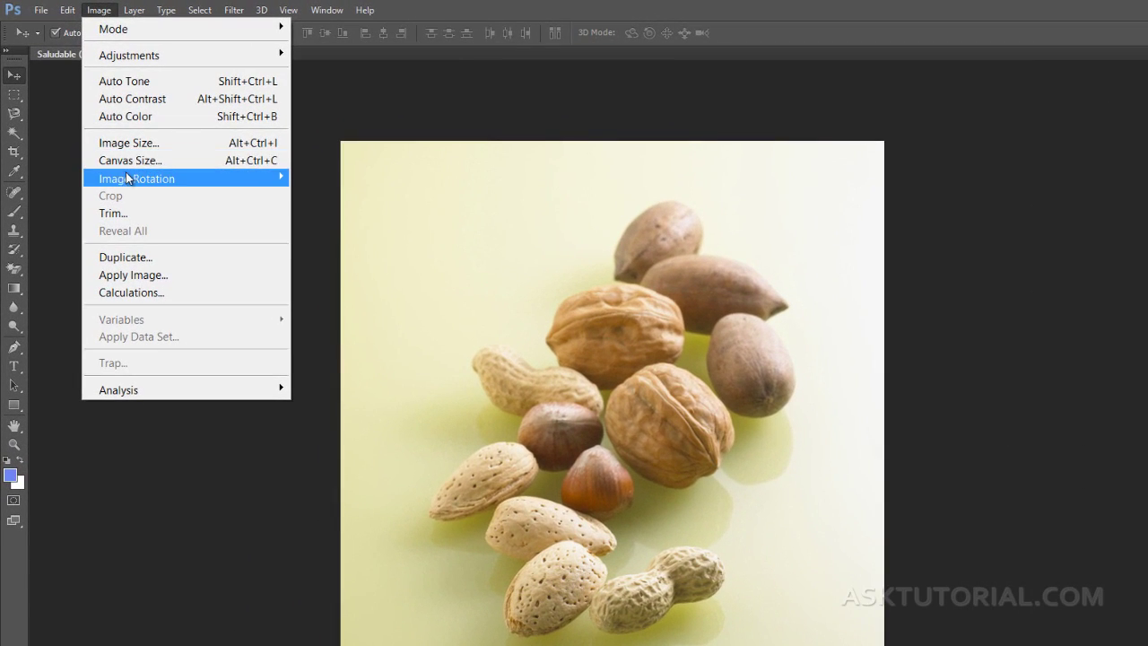
click(127, 162)
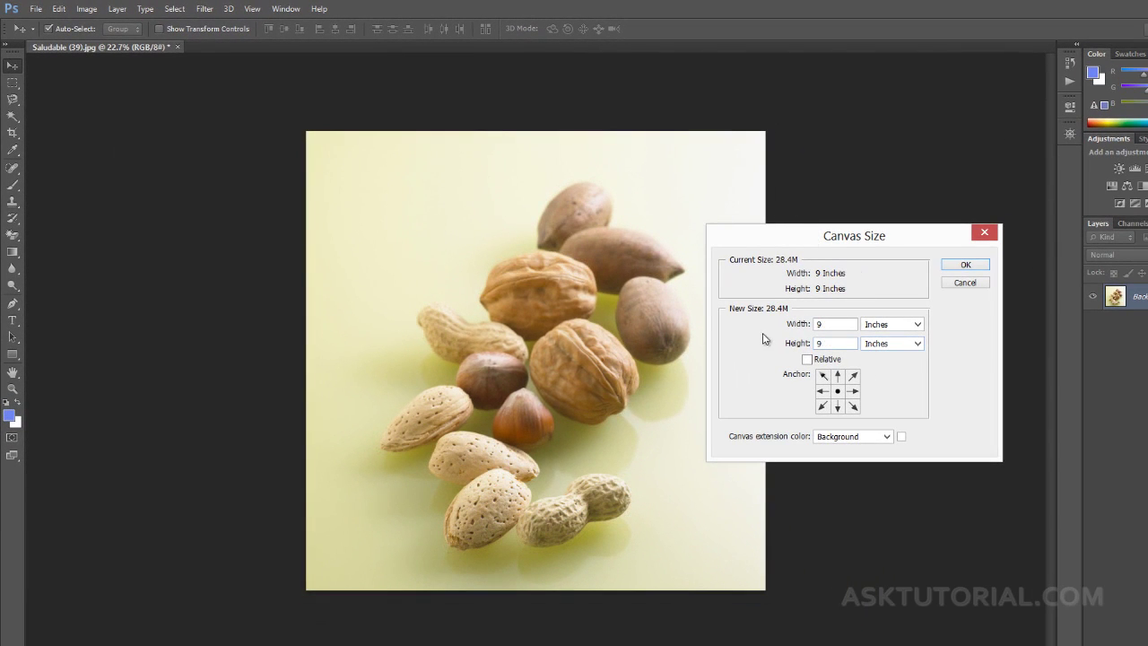
click(917, 323)
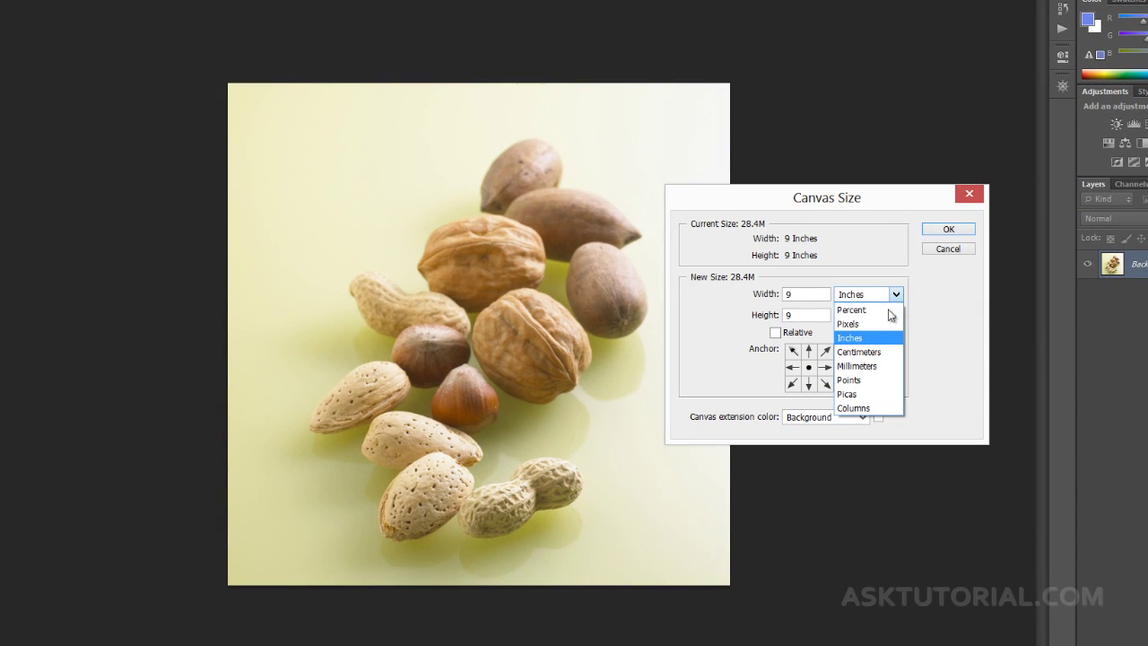
click(932, 333)
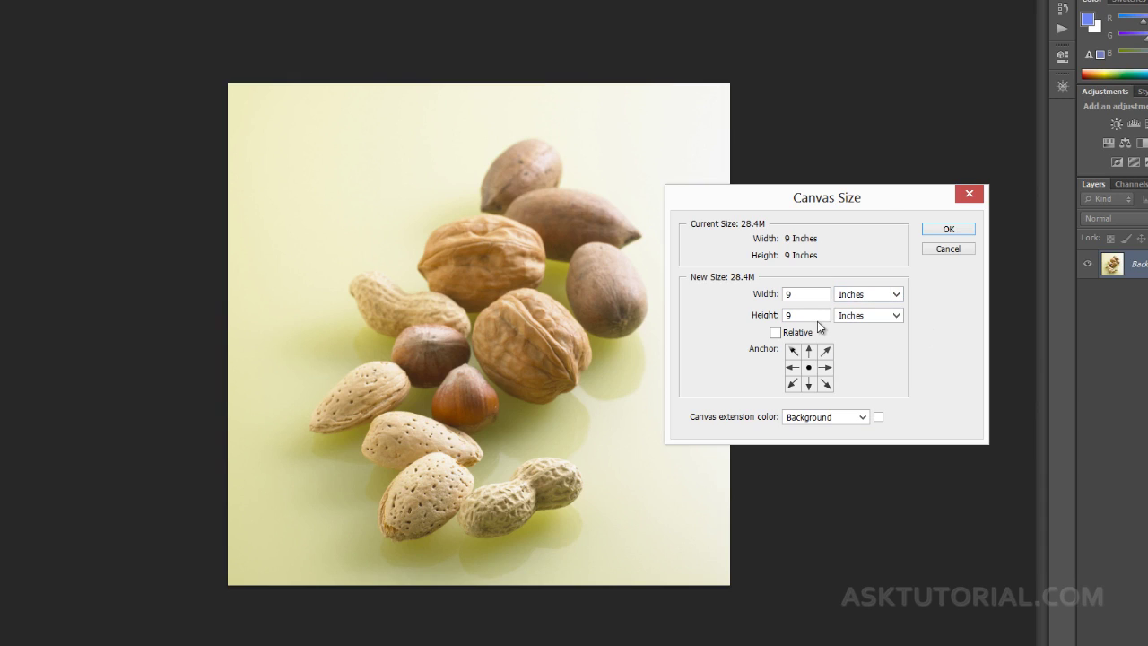
click(807, 295)
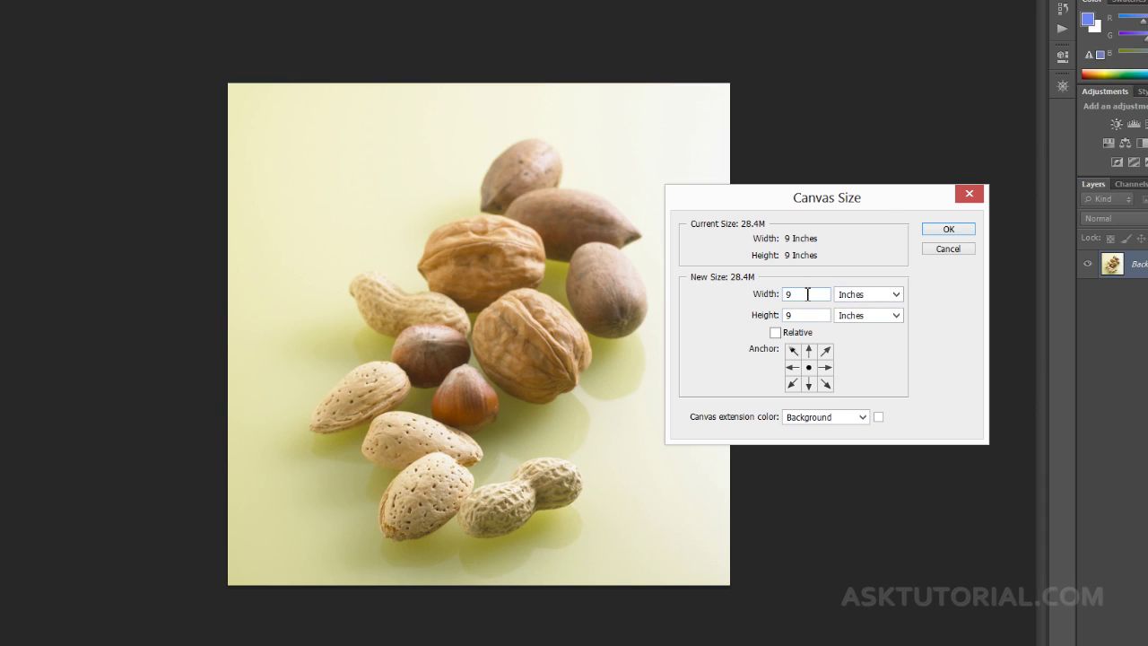
double_click(787, 294)
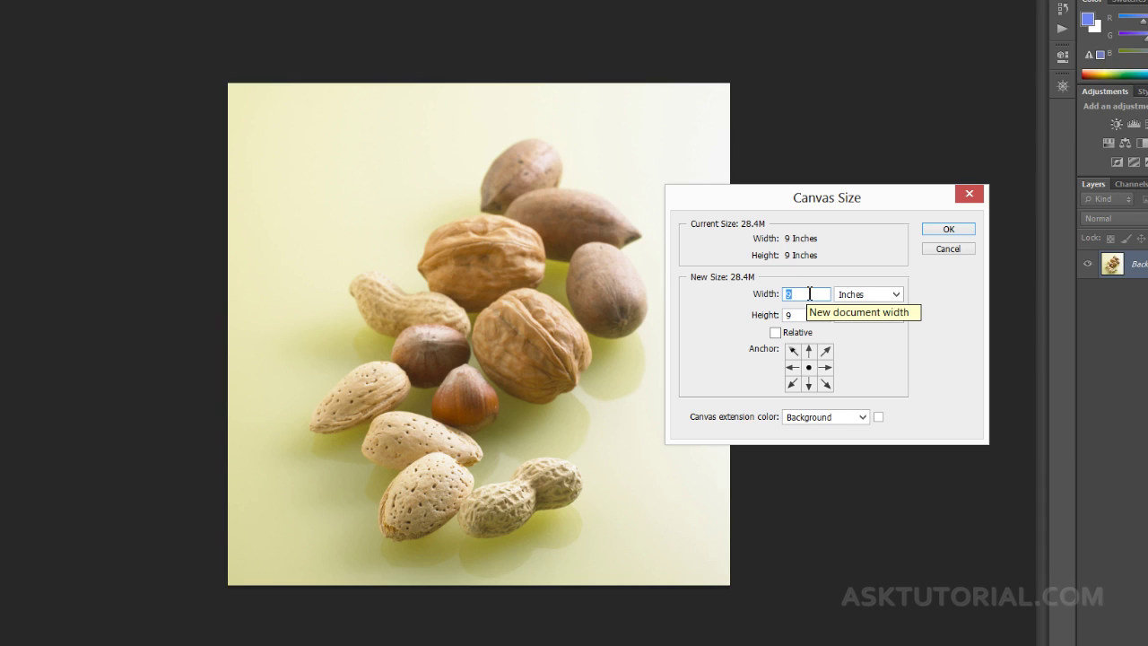
text(11)
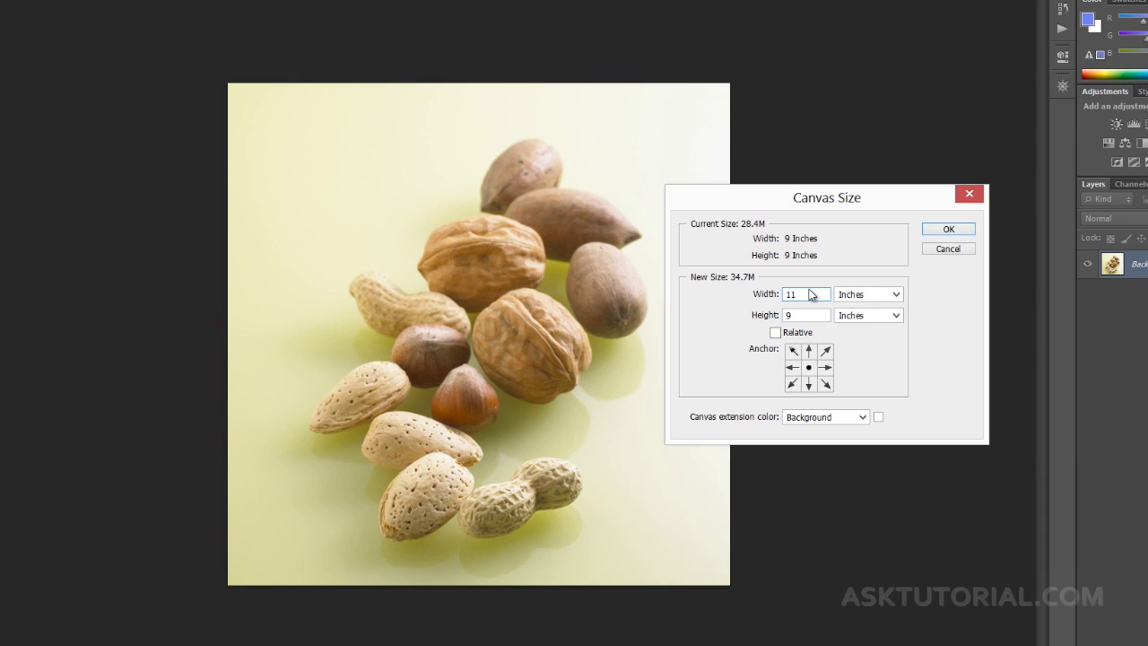
click(826, 369)
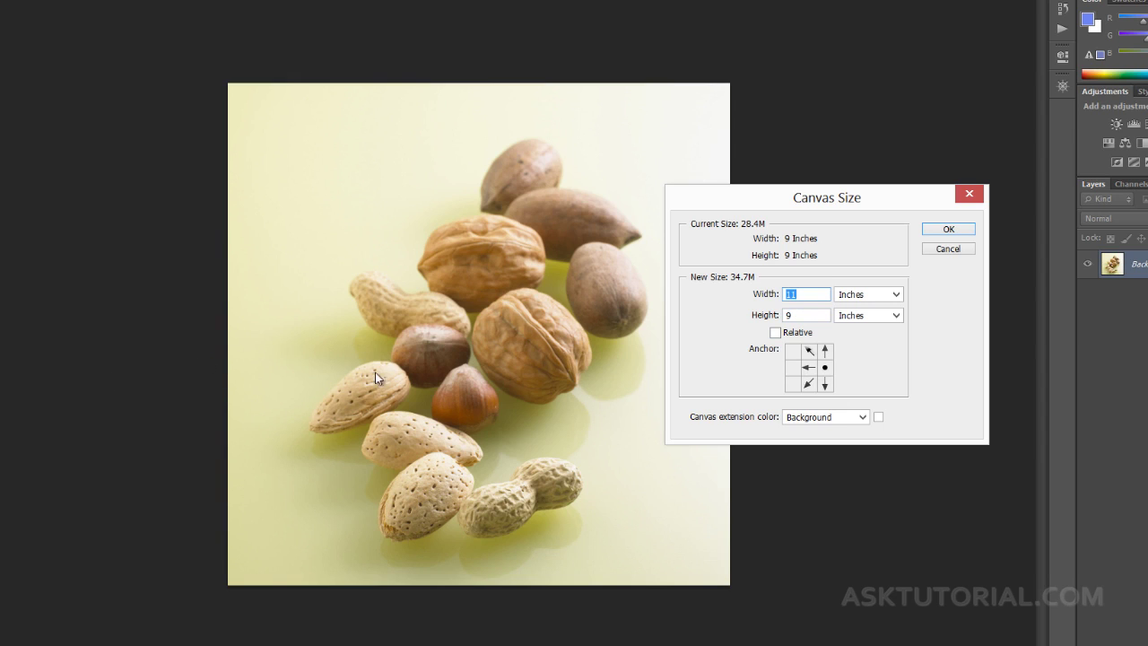
click(948, 229)
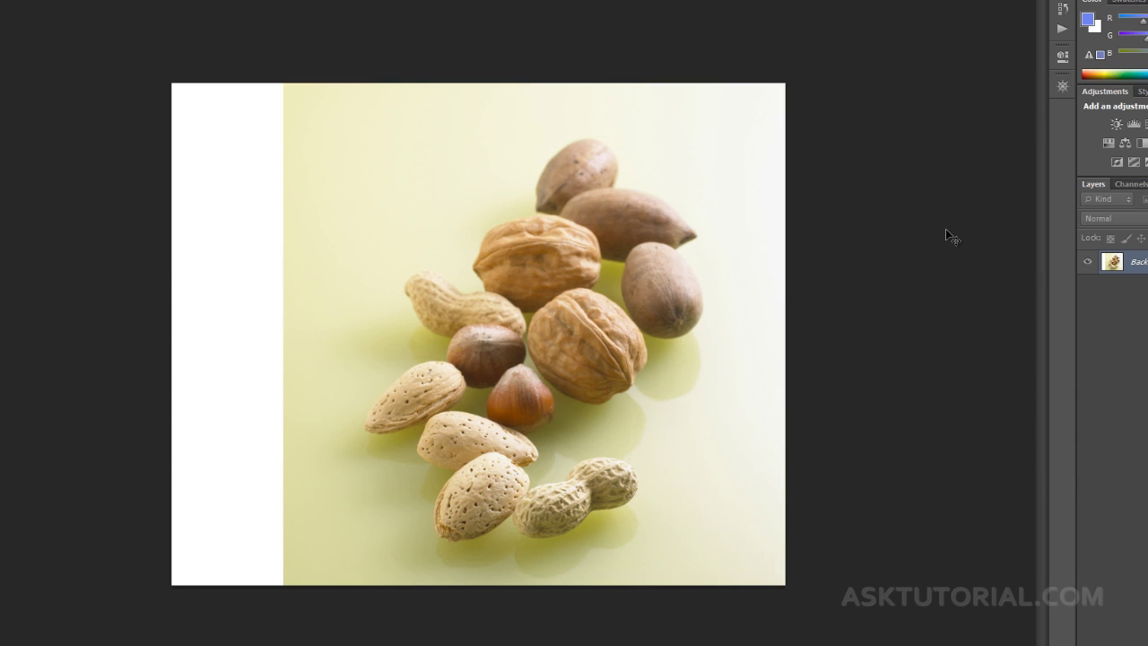
key(ctrl+z)
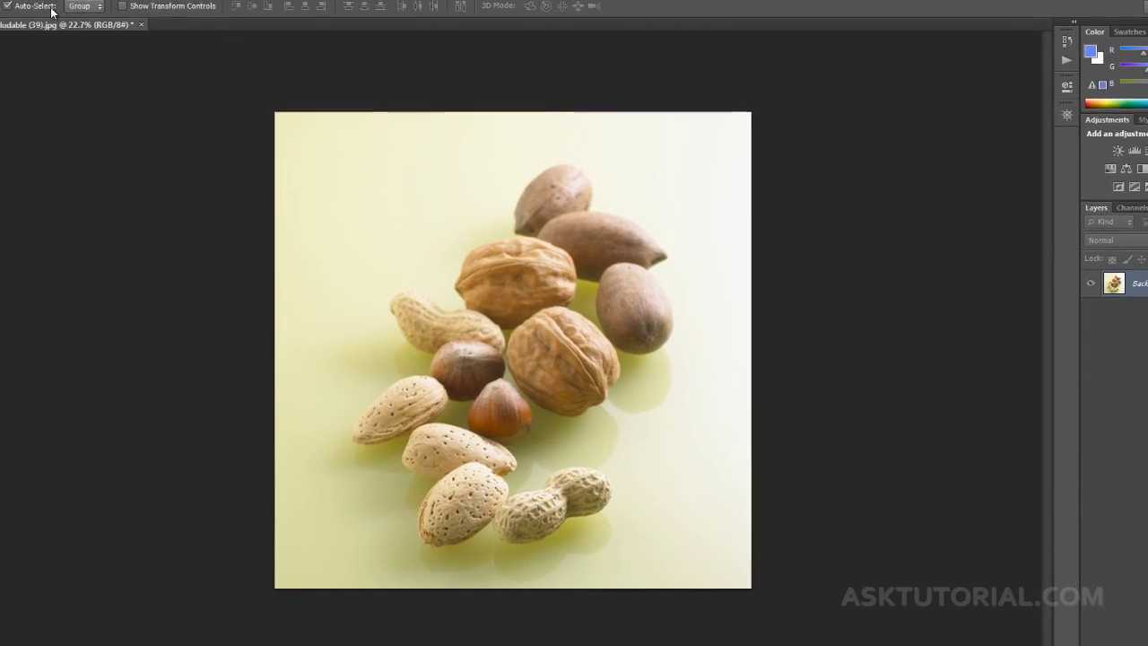
Increase the canvas height to 11 inches with the bottom-centre anchor so it extends above the image, and undo it
click(84, 9)
click(122, 136)
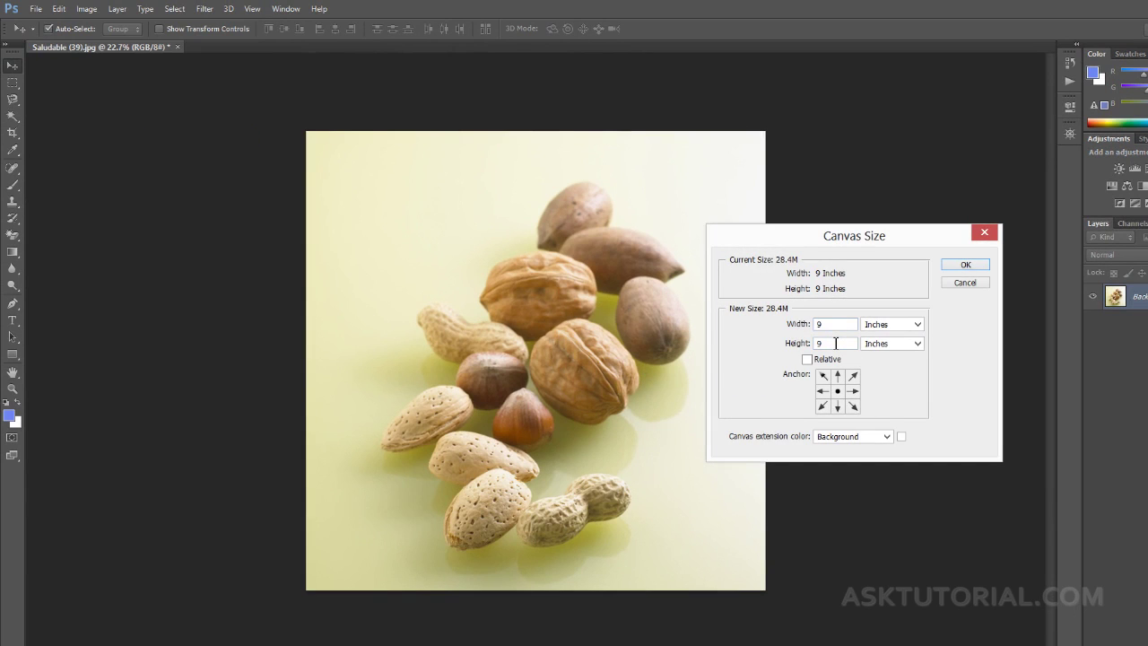
double_click(836, 343)
text(11)
click(837, 378)
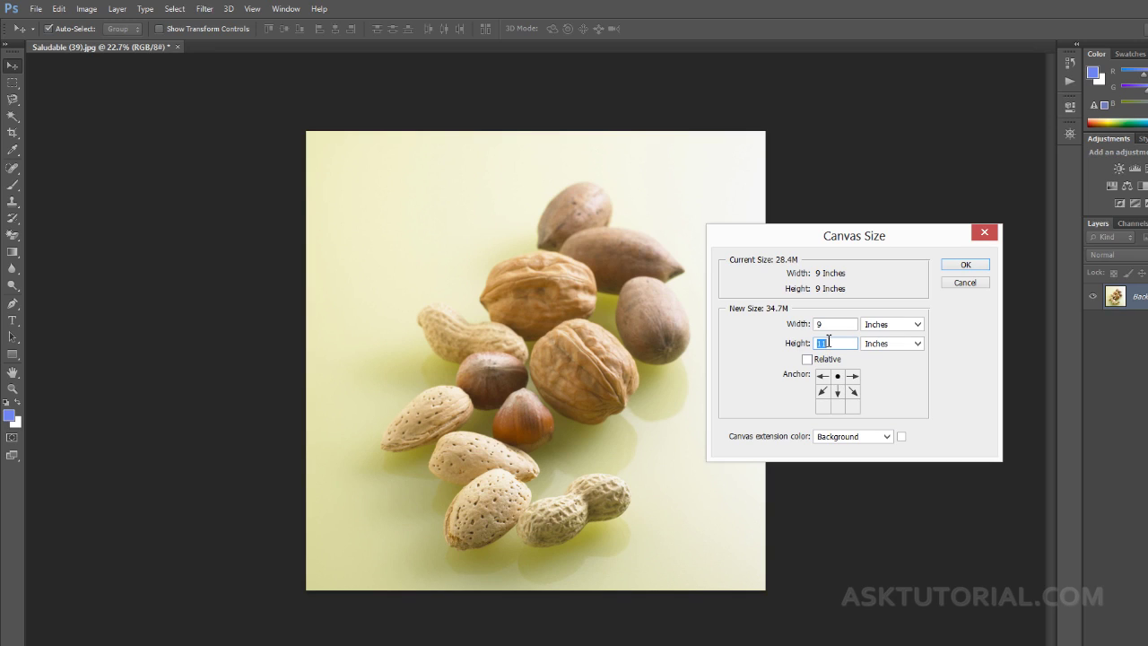
click(838, 407)
click(955, 266)
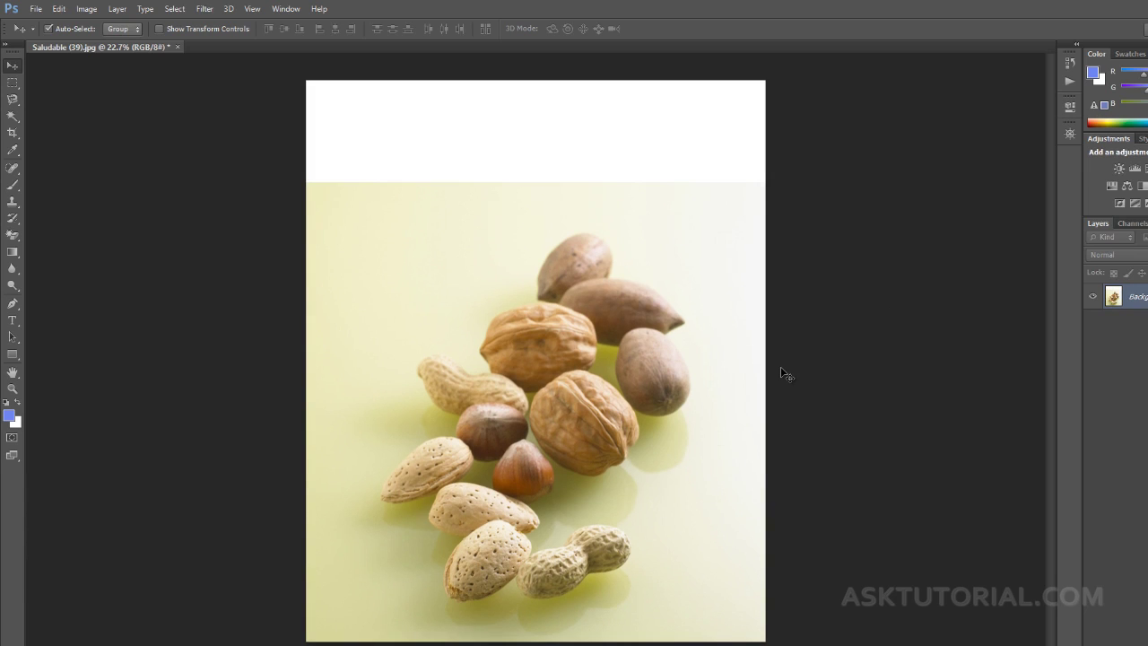
key(ctrl+z)
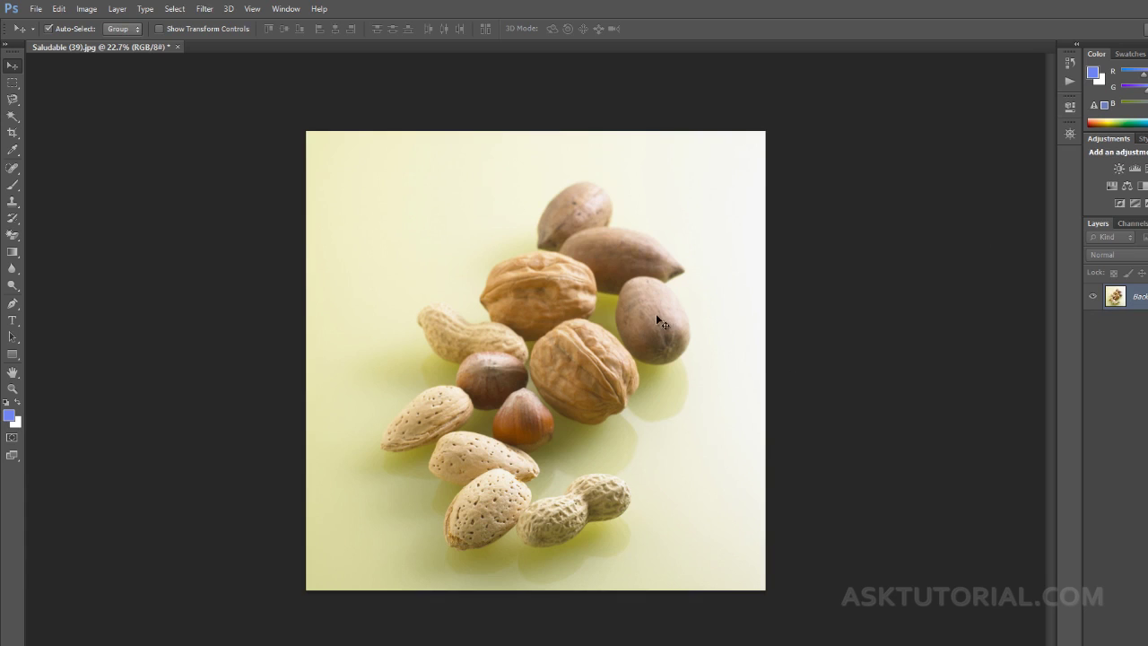
Enlarge the canvas to 11 by 11 inches with Black as the extension color, and undo the enlargement
click(83, 11)
click(104, 137)
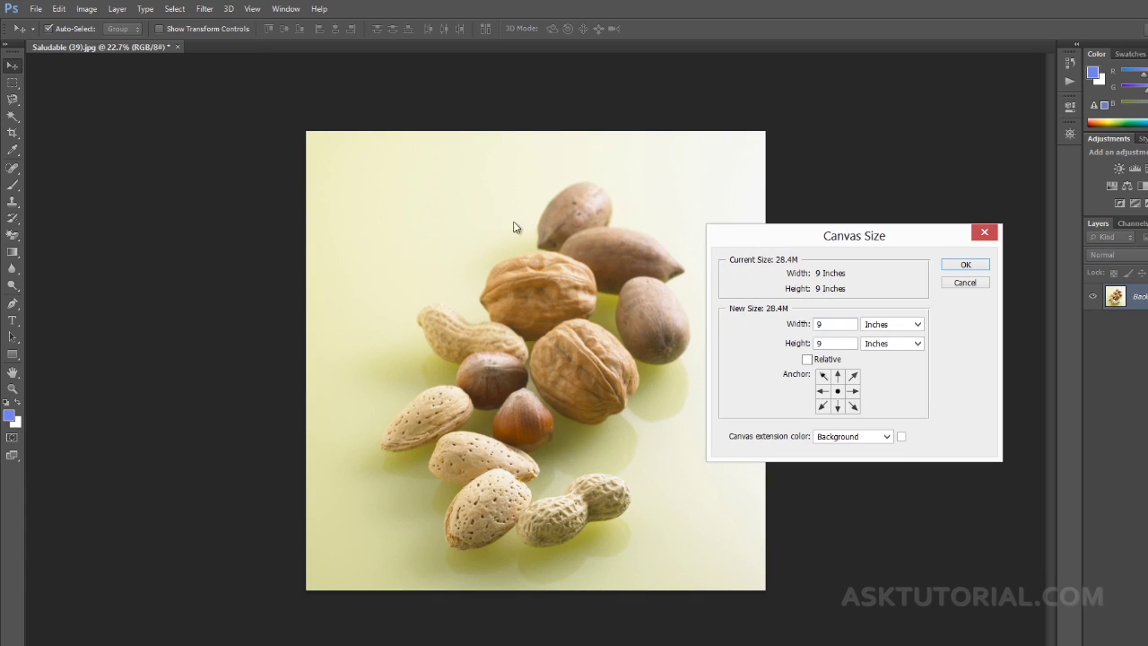
double_click(843, 323)
text(11)
double_click(813, 345)
text(11)
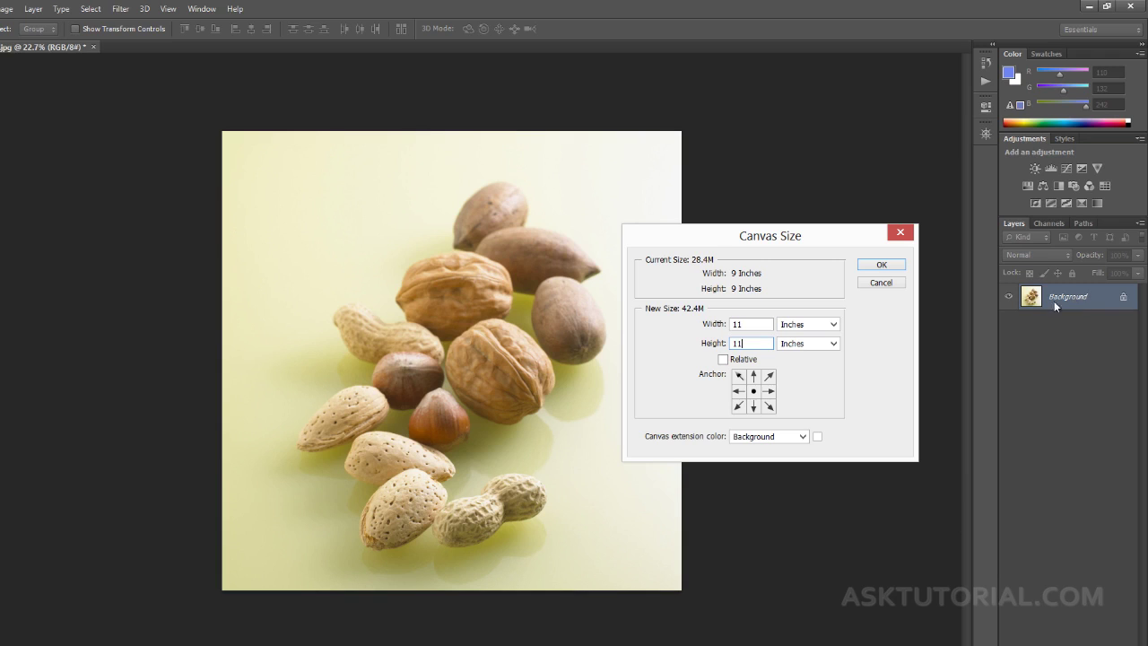
click(802, 436)
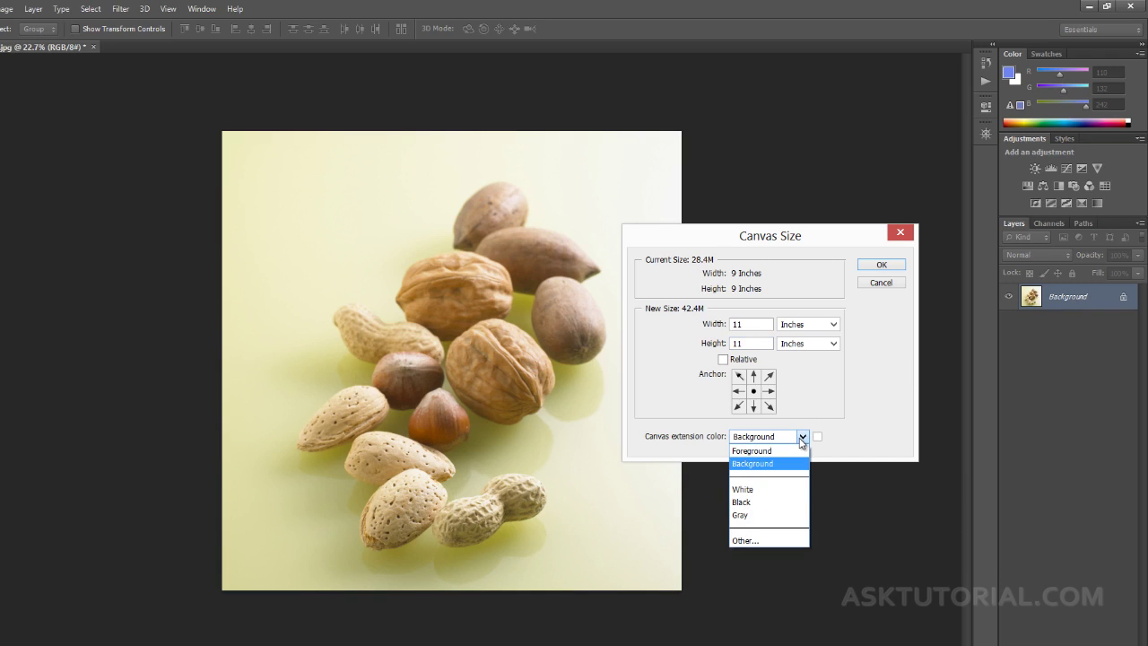
click(751, 502)
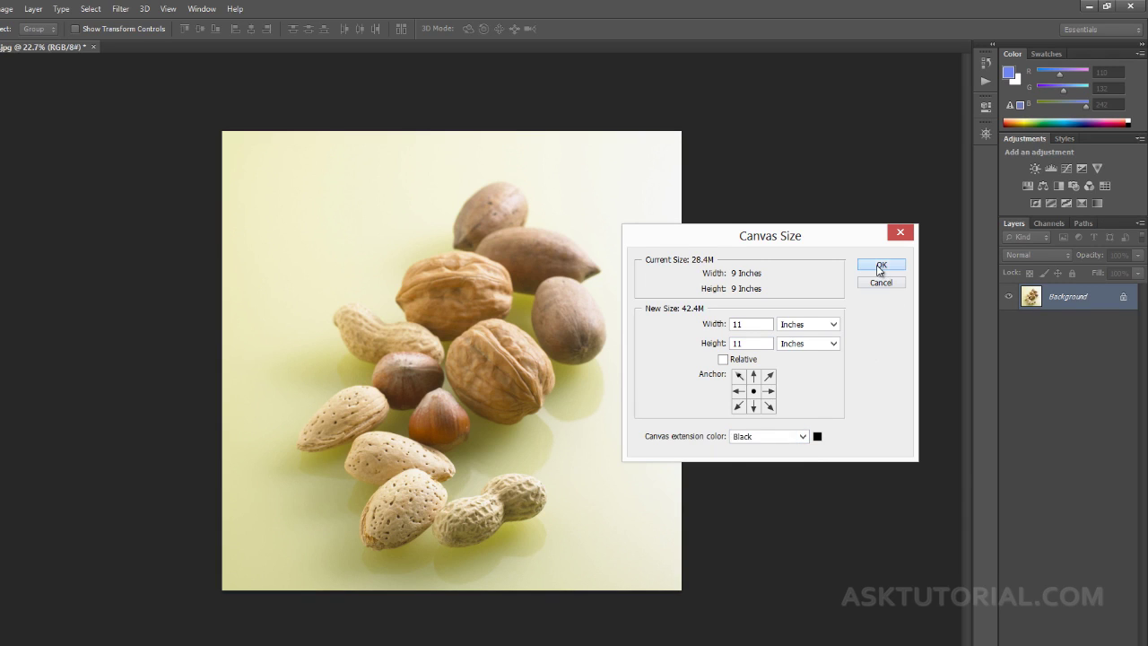
click(880, 266)
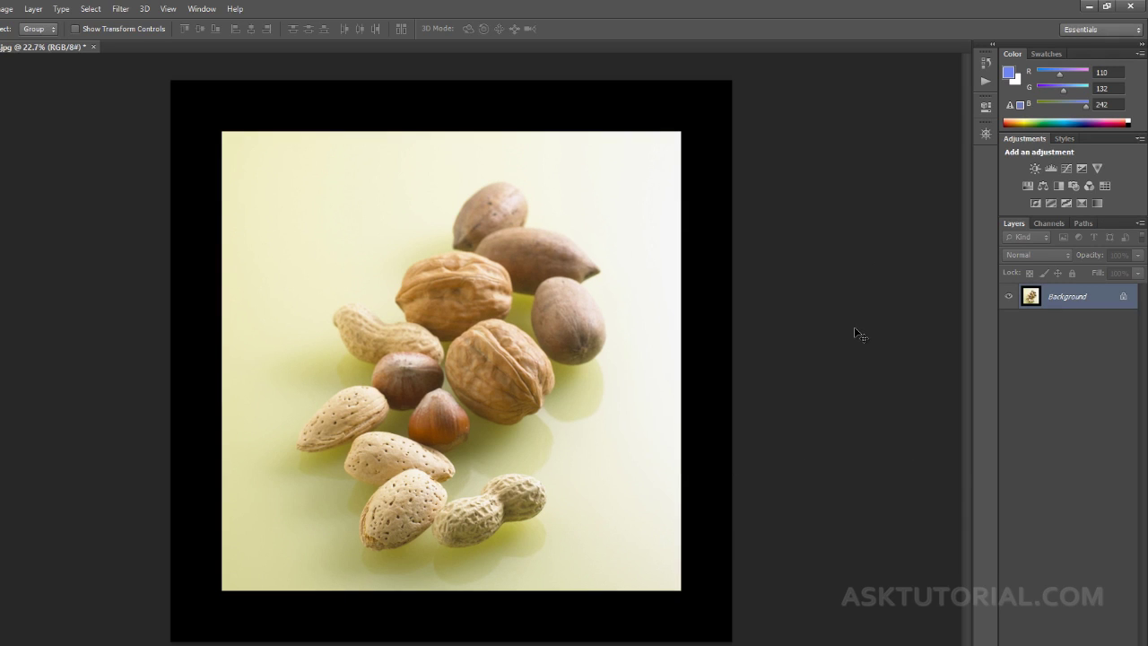
key(ctrl+z)
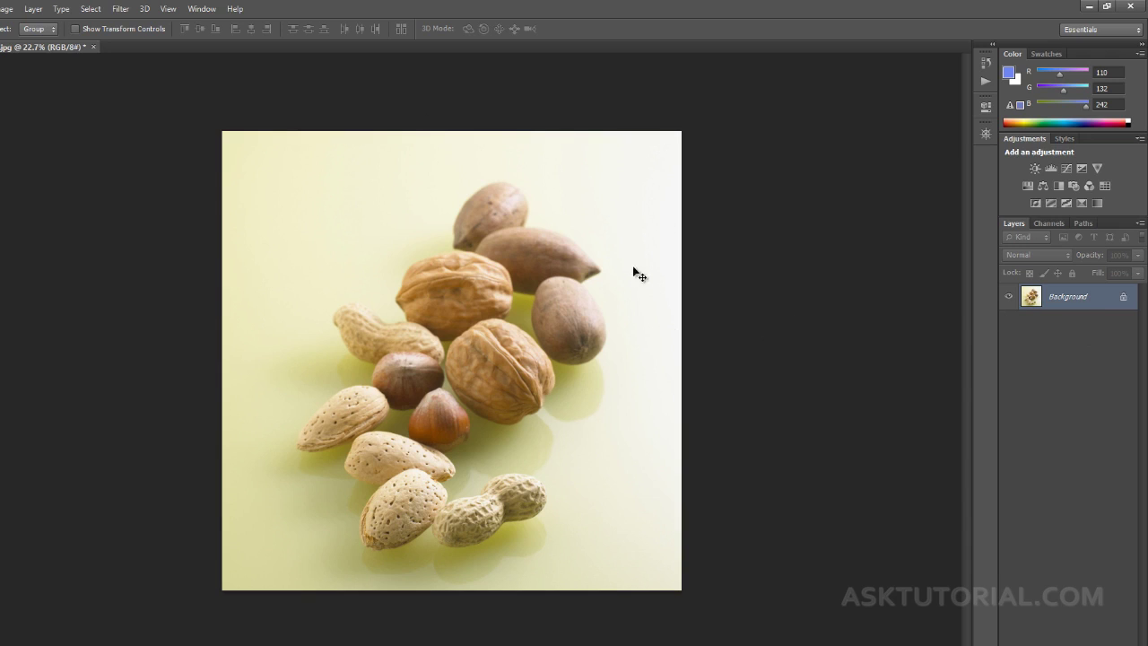
Convert the Background into a regular layer and enlarge the canvas to 11 by 11 inches
double_click(1100, 298)
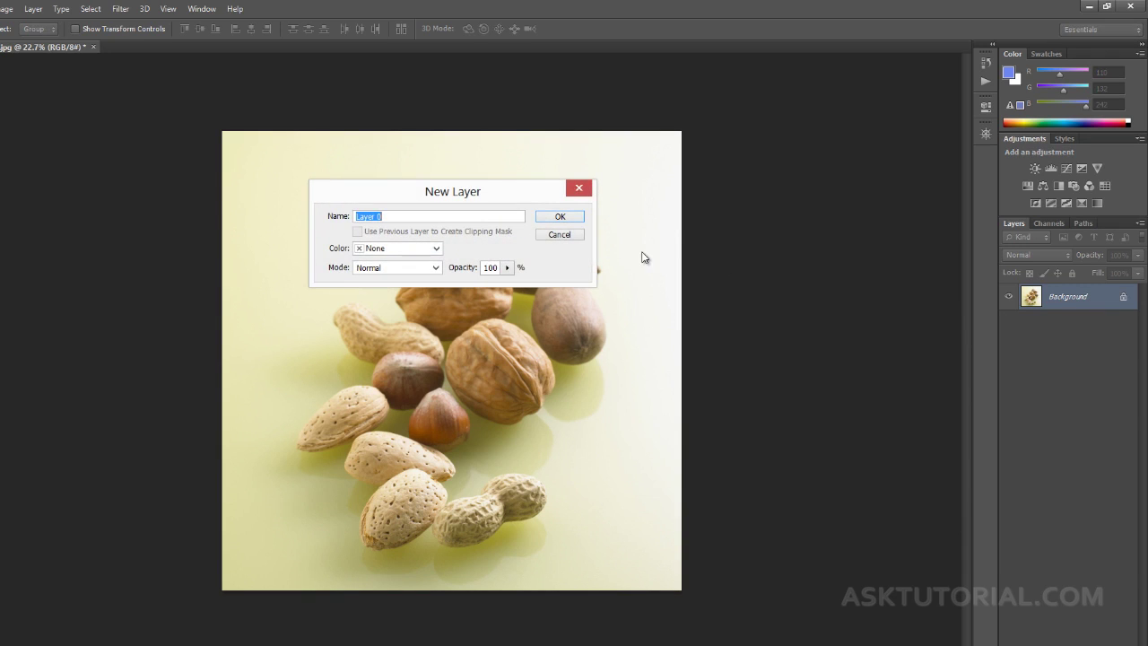
click(557, 220)
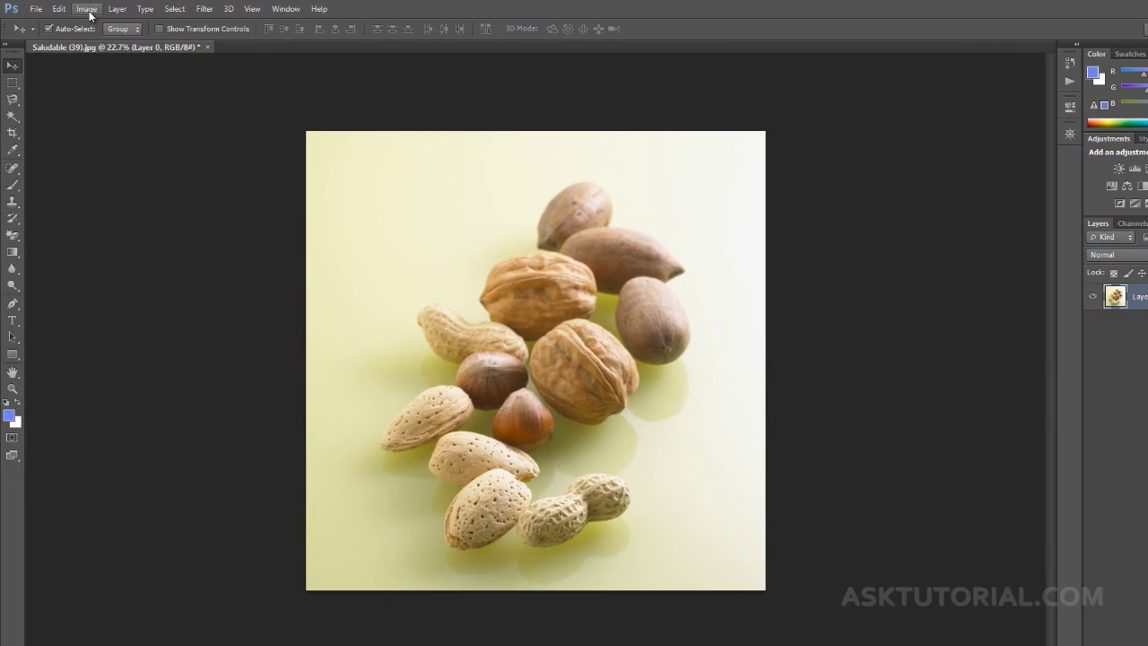
click(41, 8)
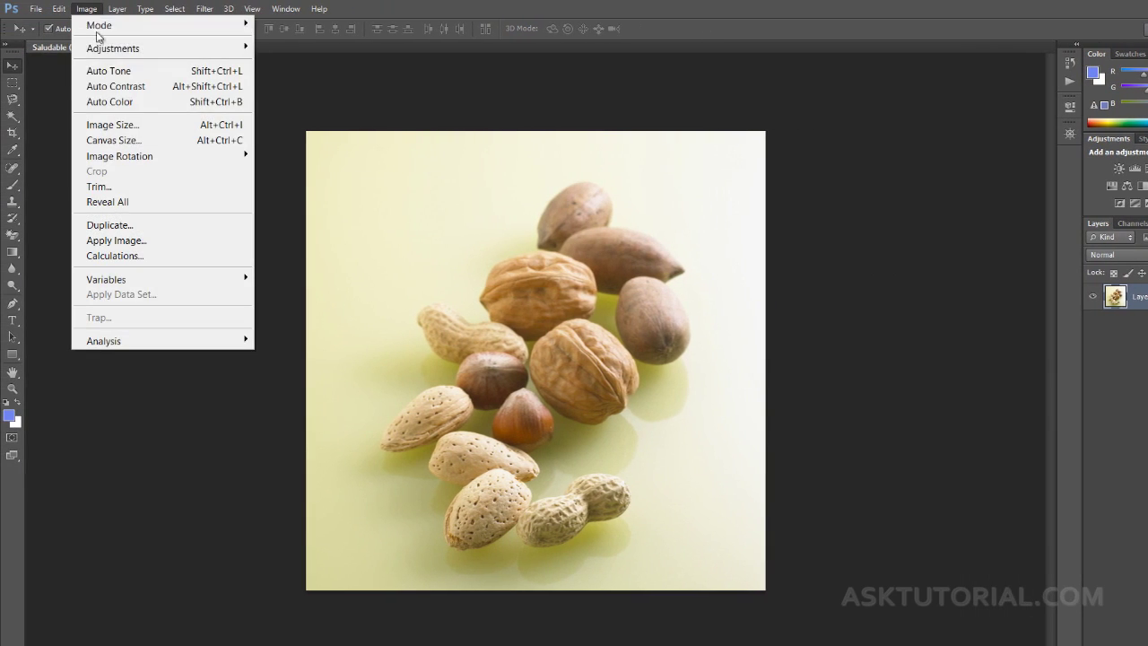
click(112, 141)
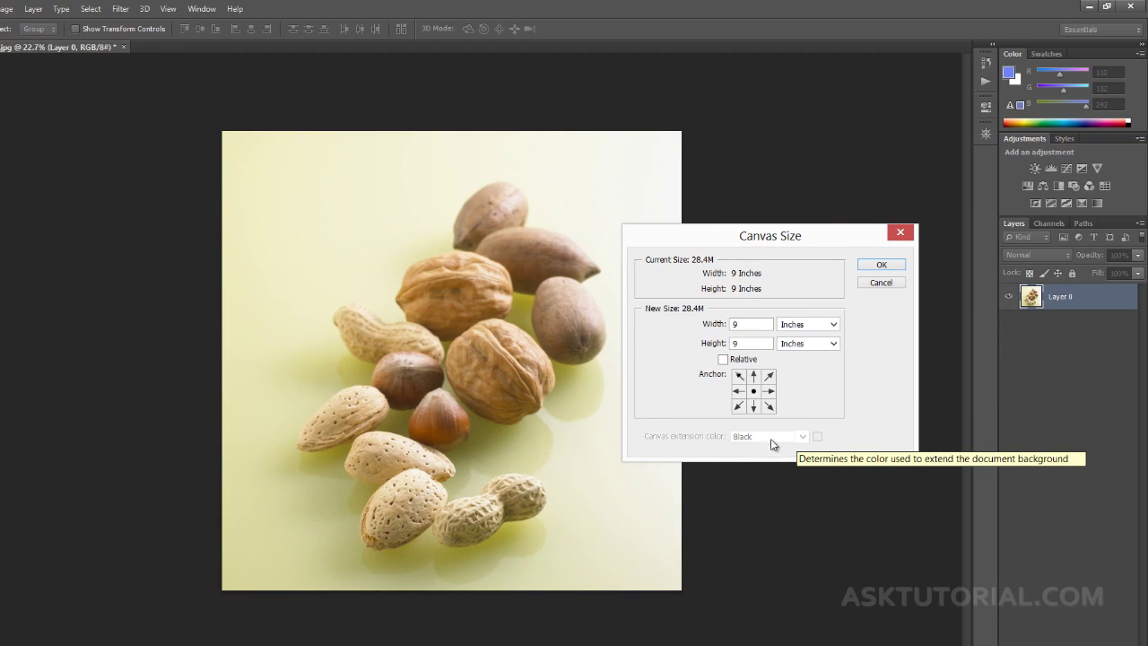
double_click(741, 324)
text(11)
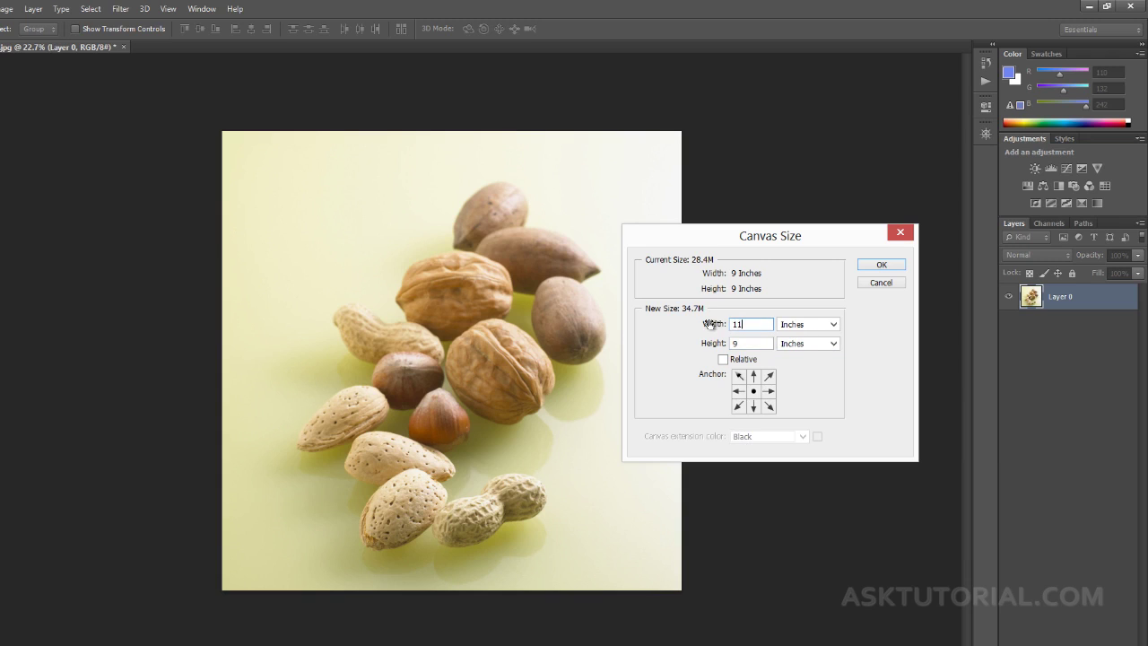
key(Tab)
text(11)
click(878, 266)
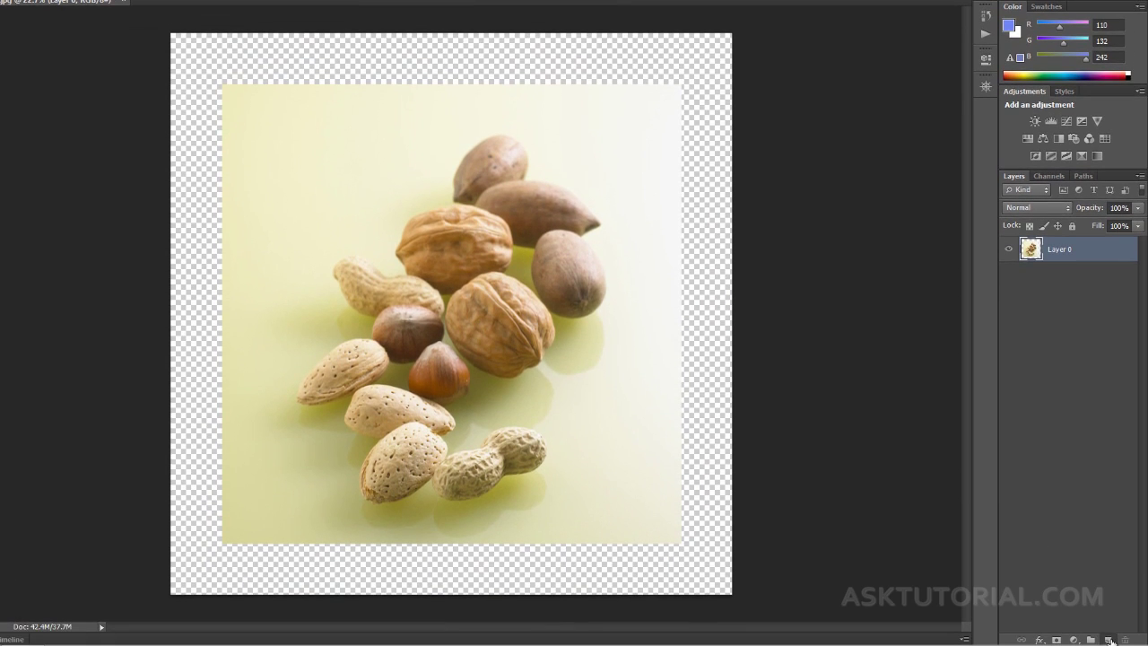
Add a new layer filled with solid blue (#38acee) and place it beneath the photo layer
click(1110, 639)
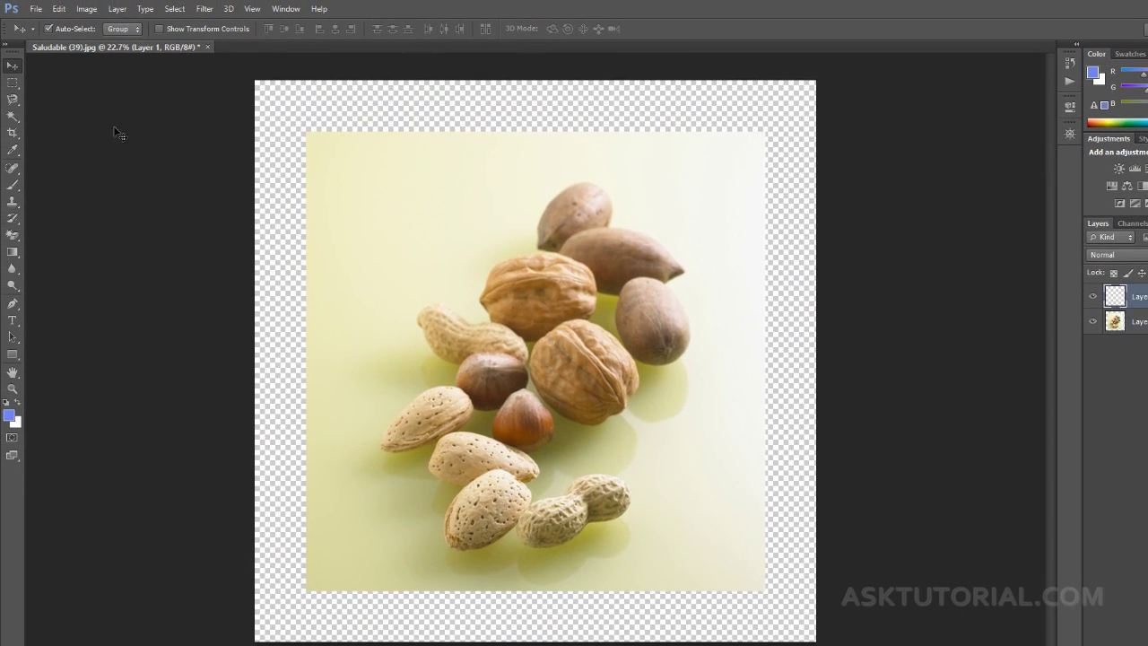
click(60, 10)
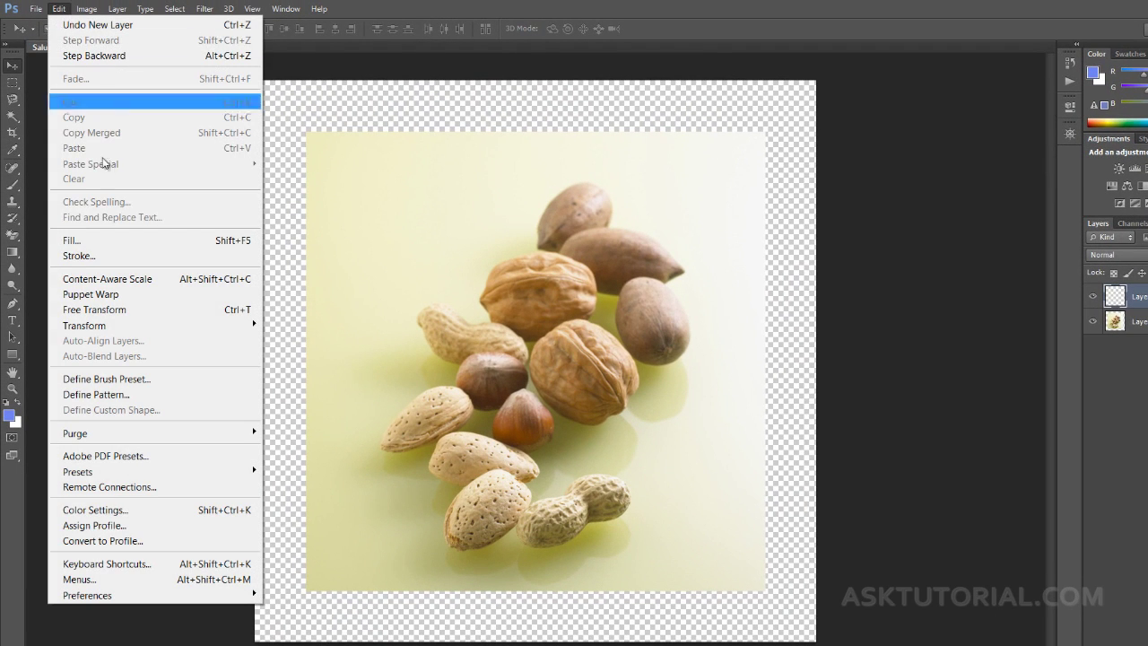
click(99, 248)
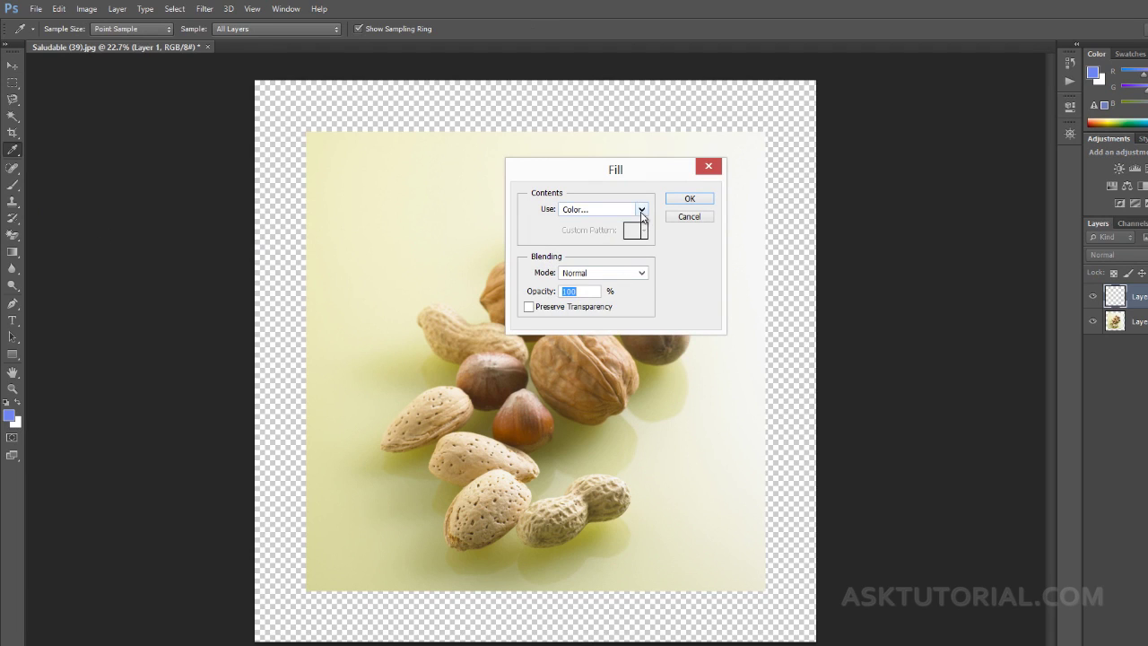
click(641, 209)
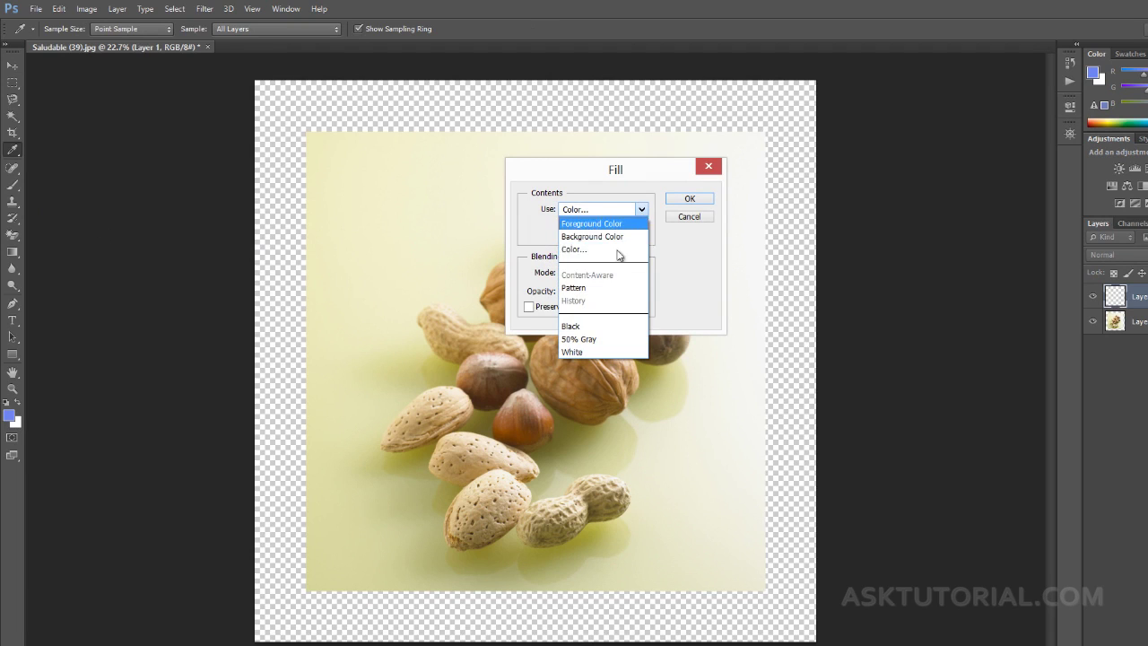
click(570, 250)
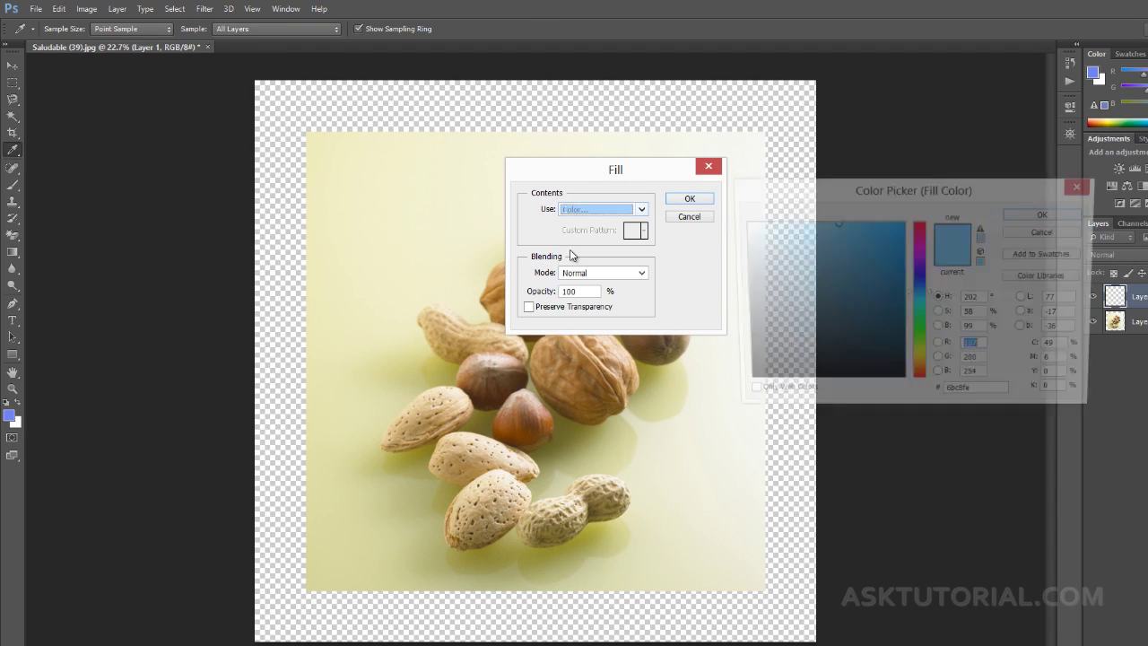
drag(893, 260, 869, 234)
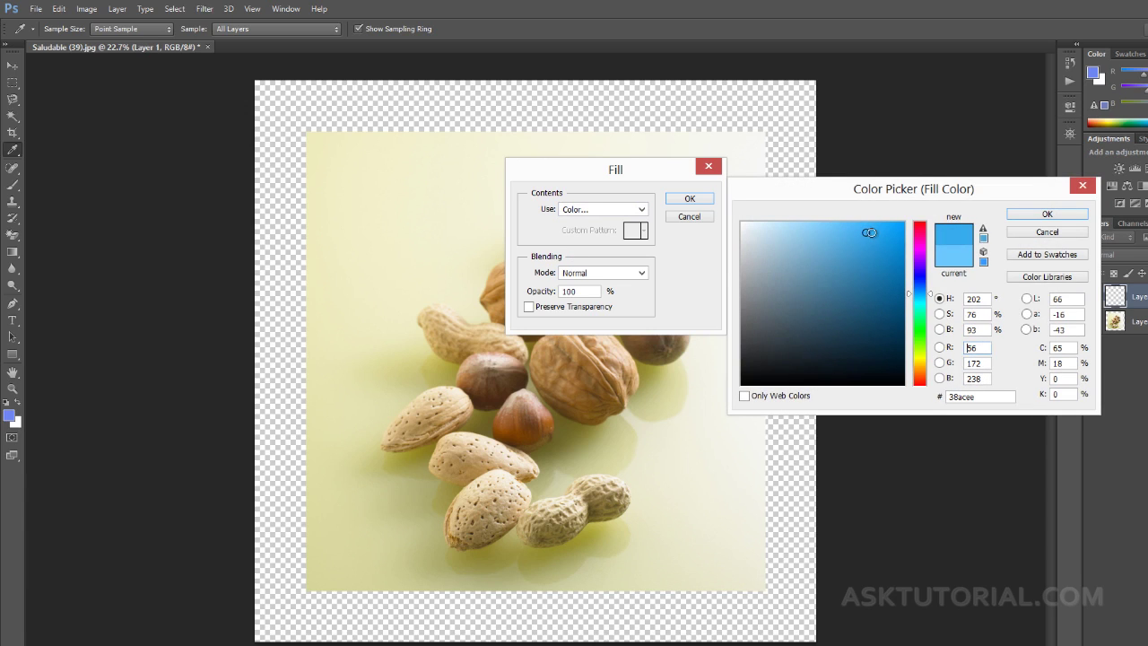
click(1027, 215)
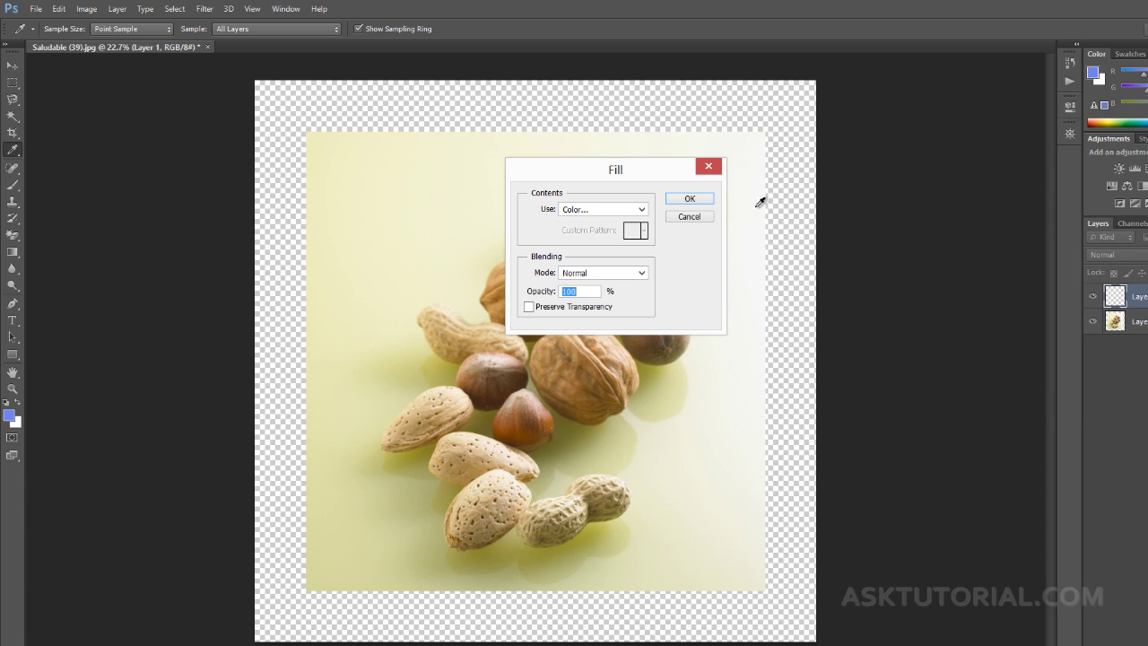
click(689, 198)
key(v)
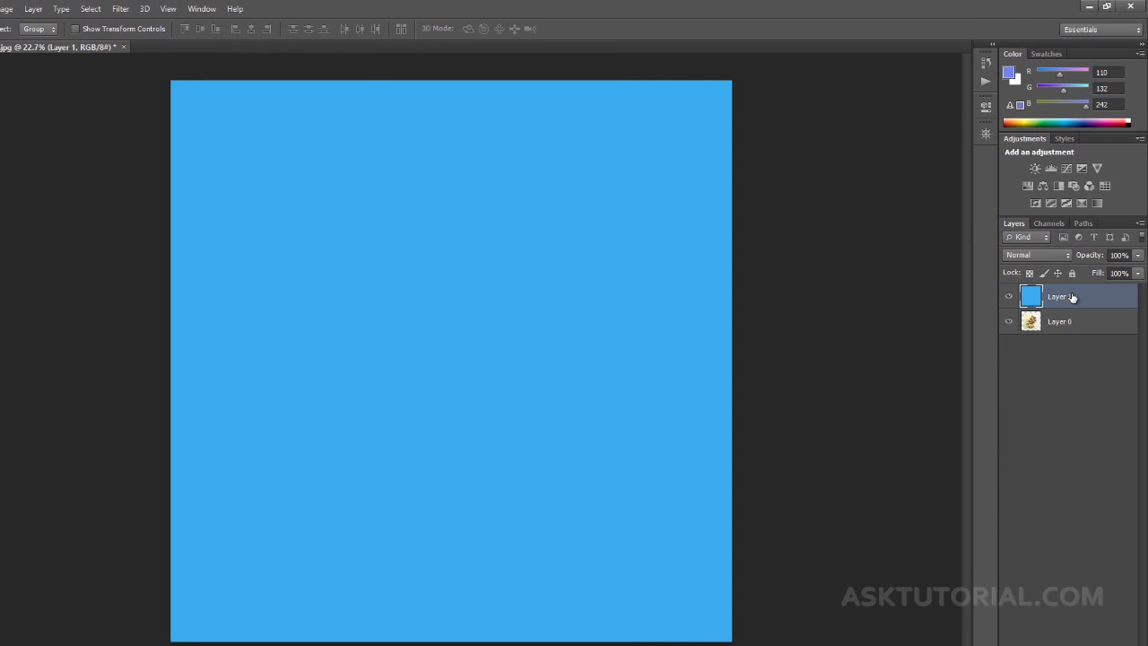
drag(1081, 297, 1081, 348)
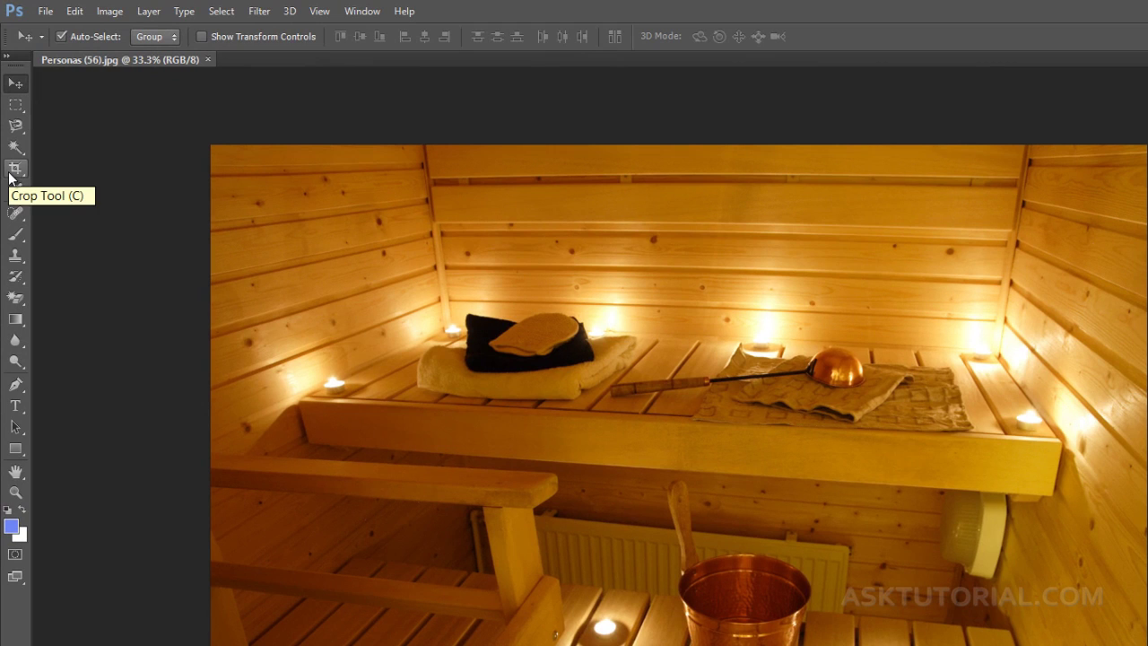
Perspective-crop the sauna photo, skewing the crop area's lower-left, lower-right and upper-right corners inward before applying it
click(15, 170)
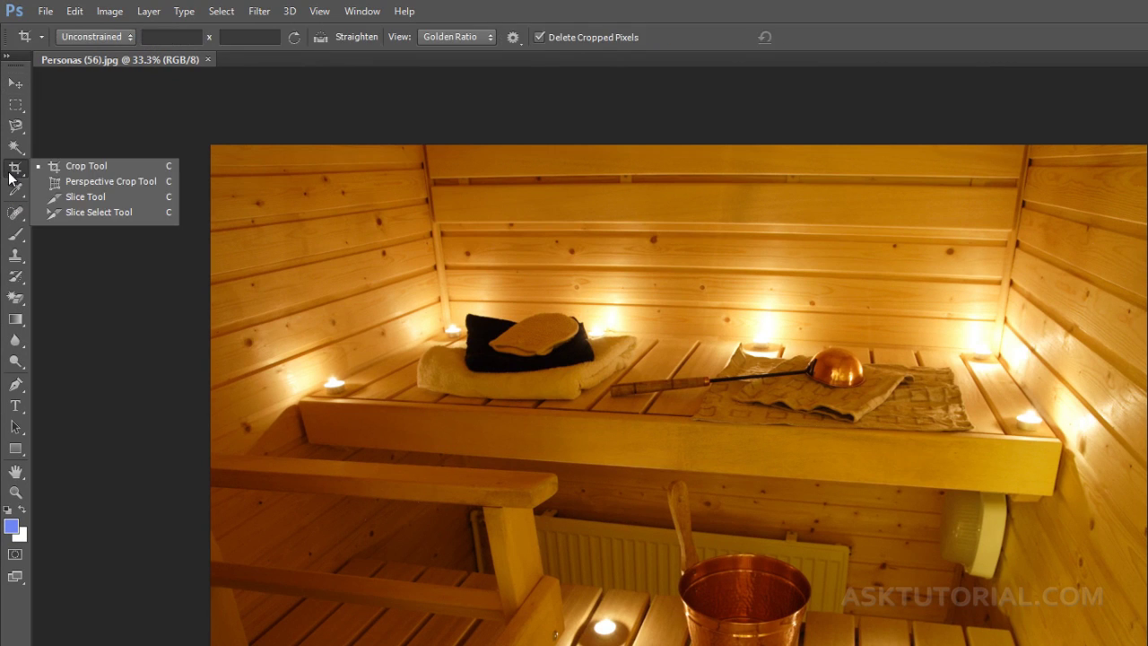
click(102, 181)
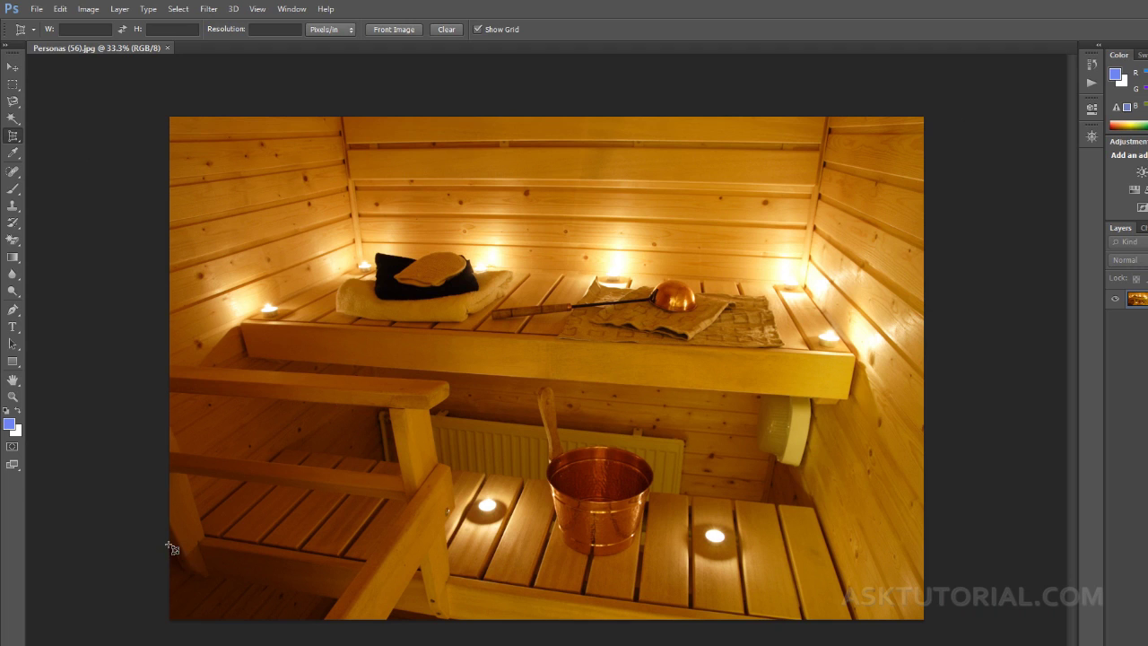
drag(178, 621, 872, 93)
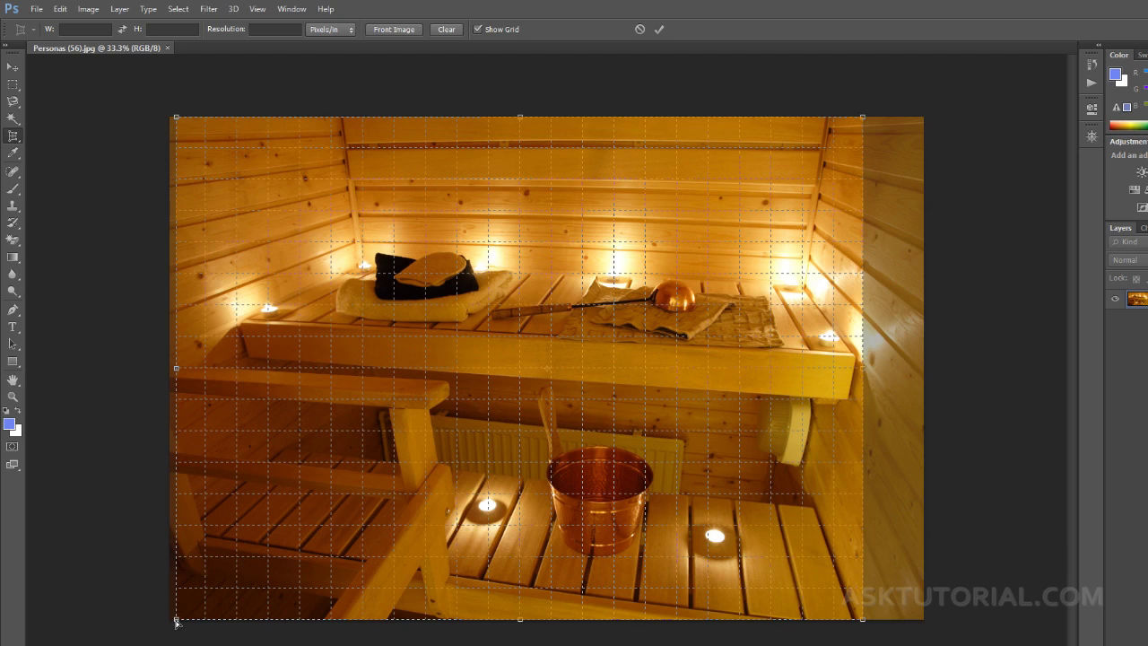
drag(177, 621, 172, 531)
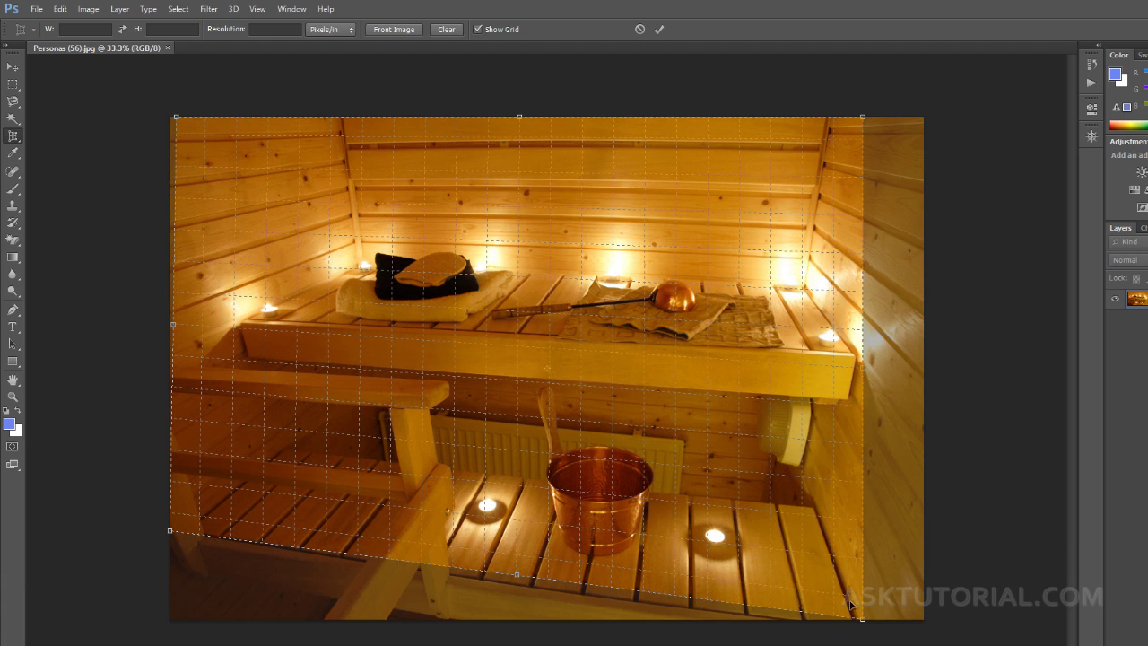
drag(861, 622, 777, 619)
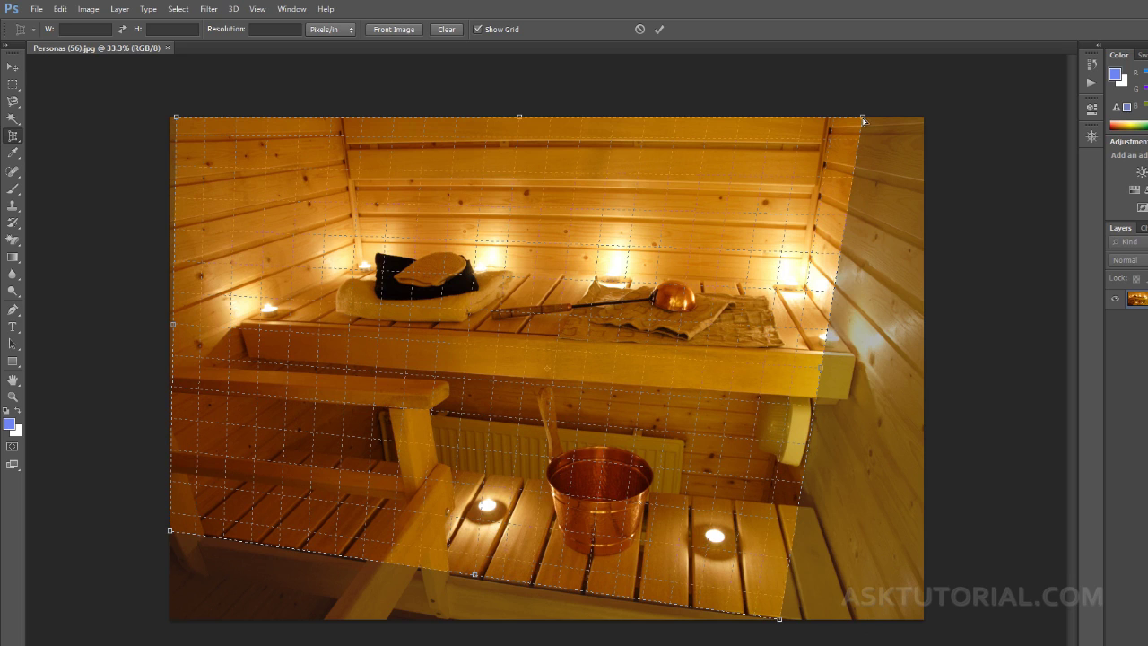
drag(863, 116, 850, 117)
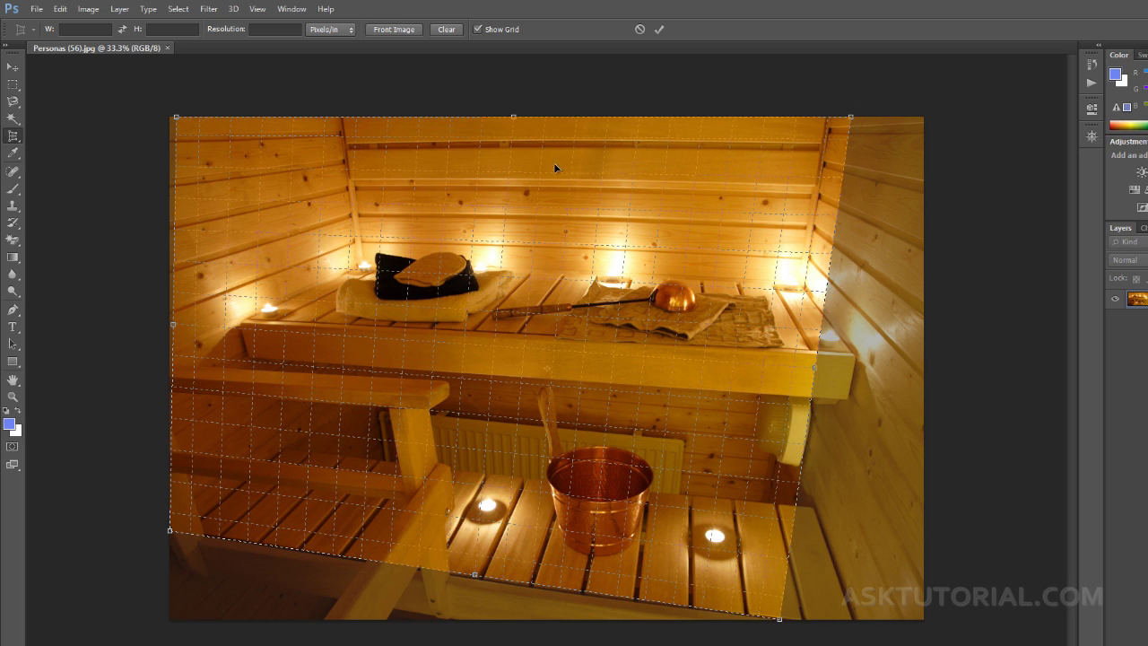
click(660, 29)
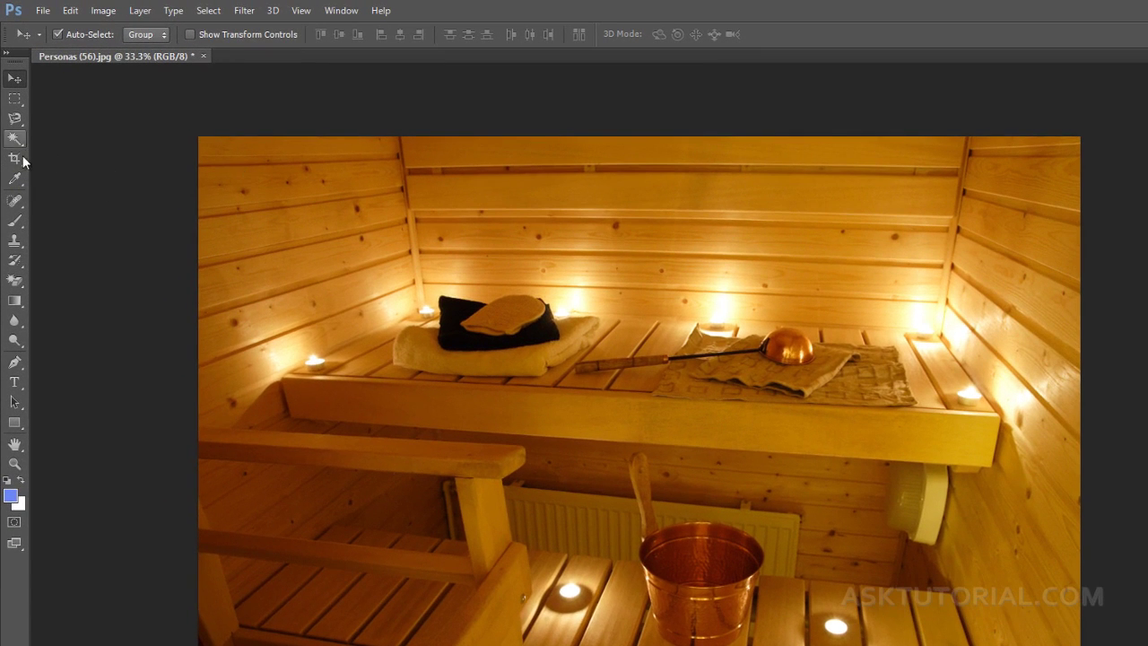
Crop in from the sauna photo's upper-left corner and rotate it counterclockwise until the bench is level, keeping the cropped pixels
click(18, 158)
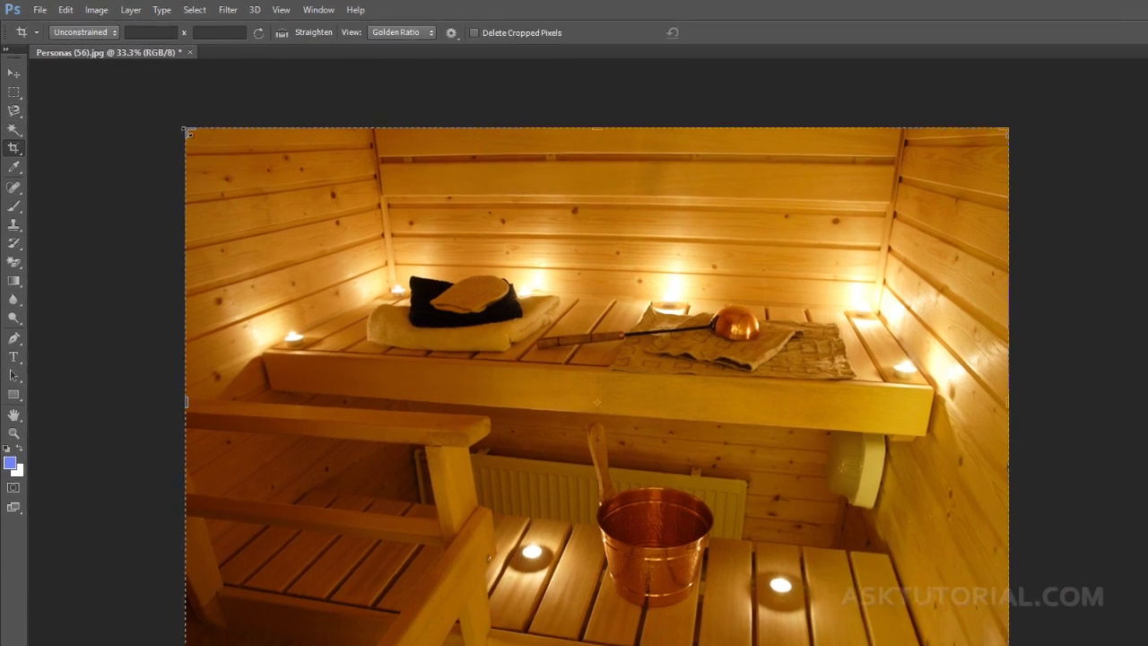
mouse_move(188, 132)
mouse_down()
mouse_move(265, 173)
mouse_move(194, 132)
mouse_up()
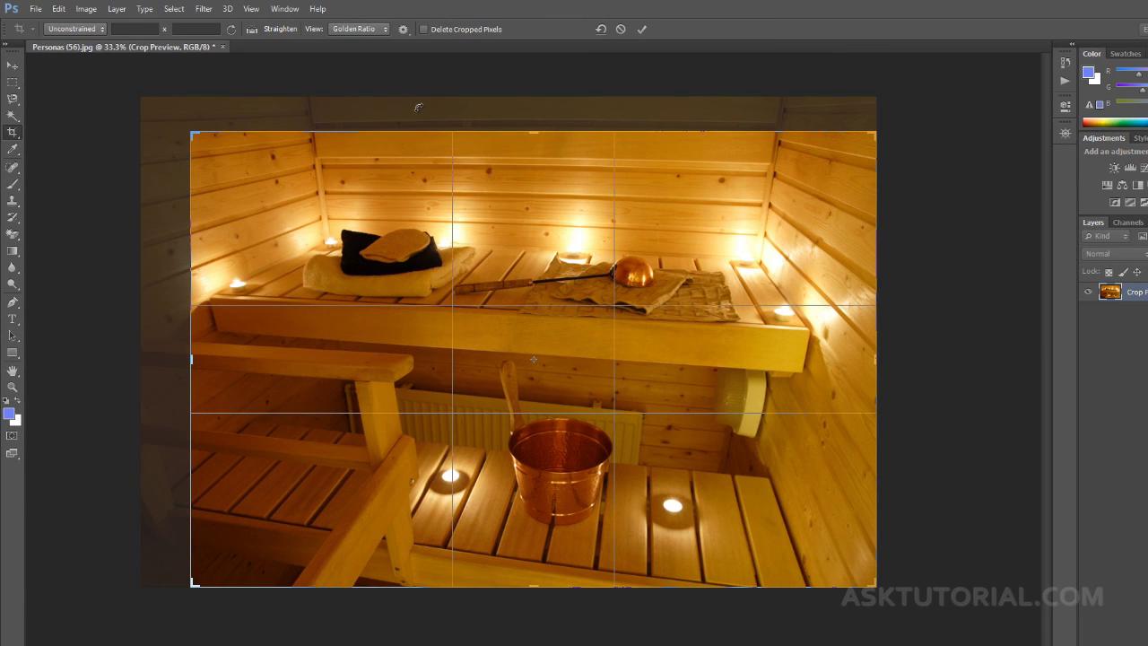
drag(418, 108, 392, 105)
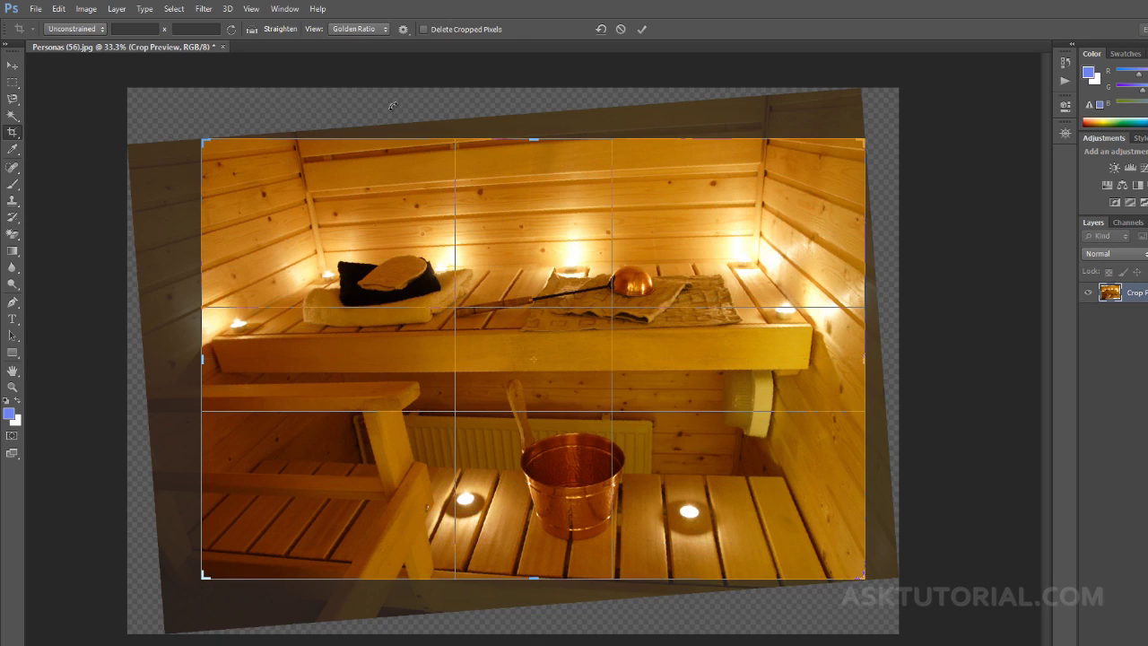
key(Return)
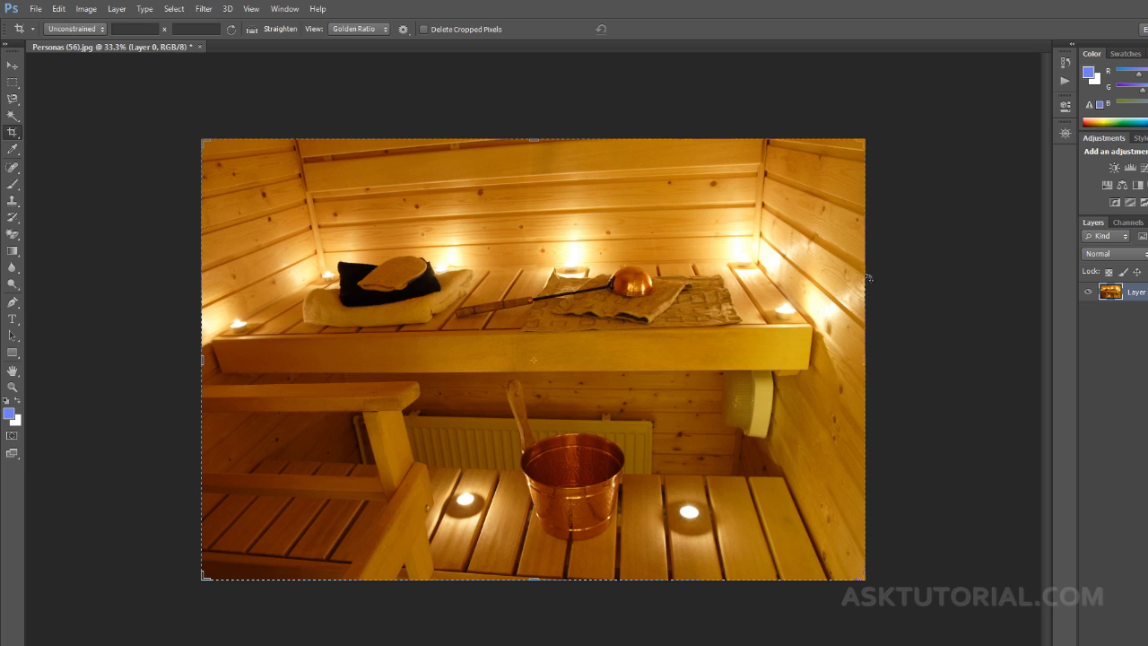
Revert the photo to its Open history state, before the rotated crop
click(1071, 61)
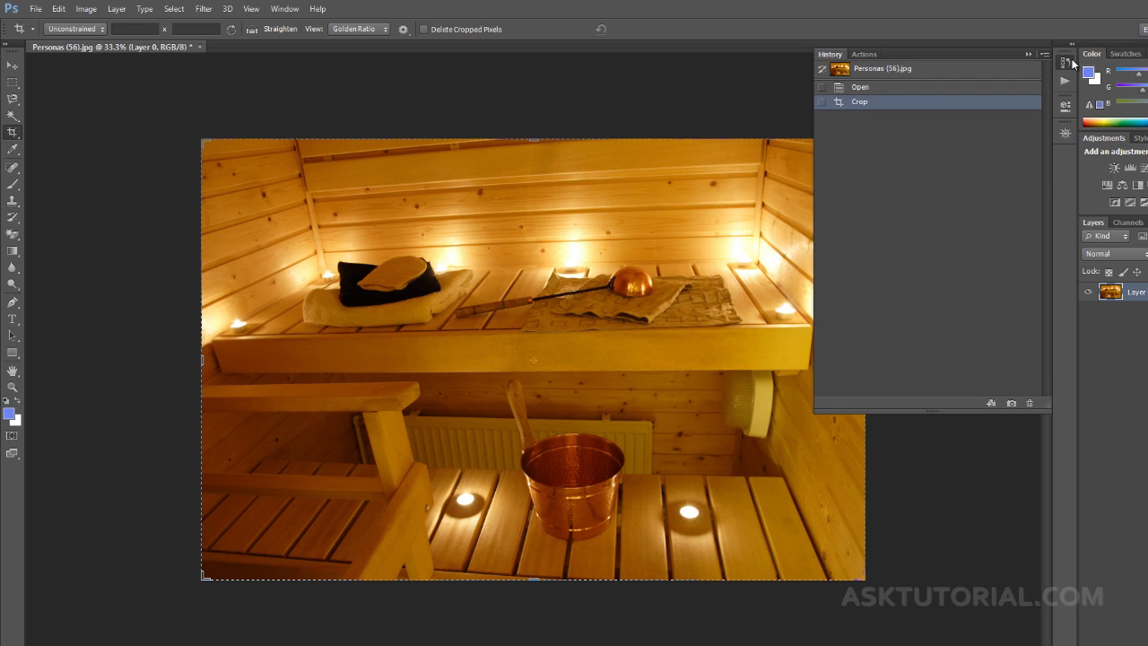
click(876, 89)
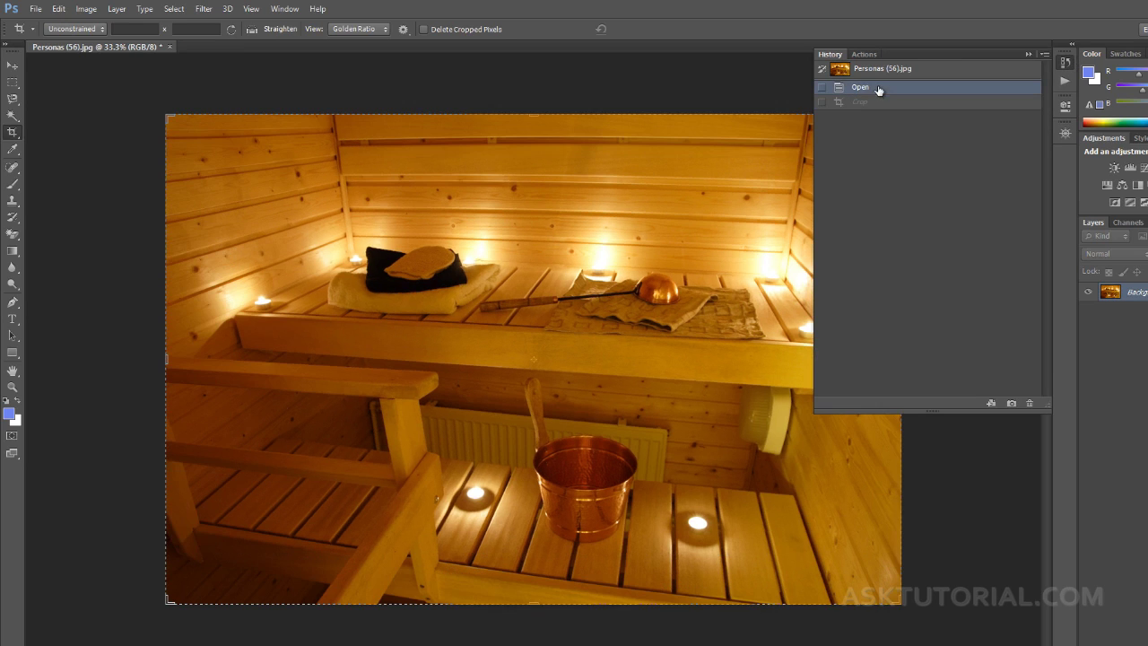
click(781, 29)
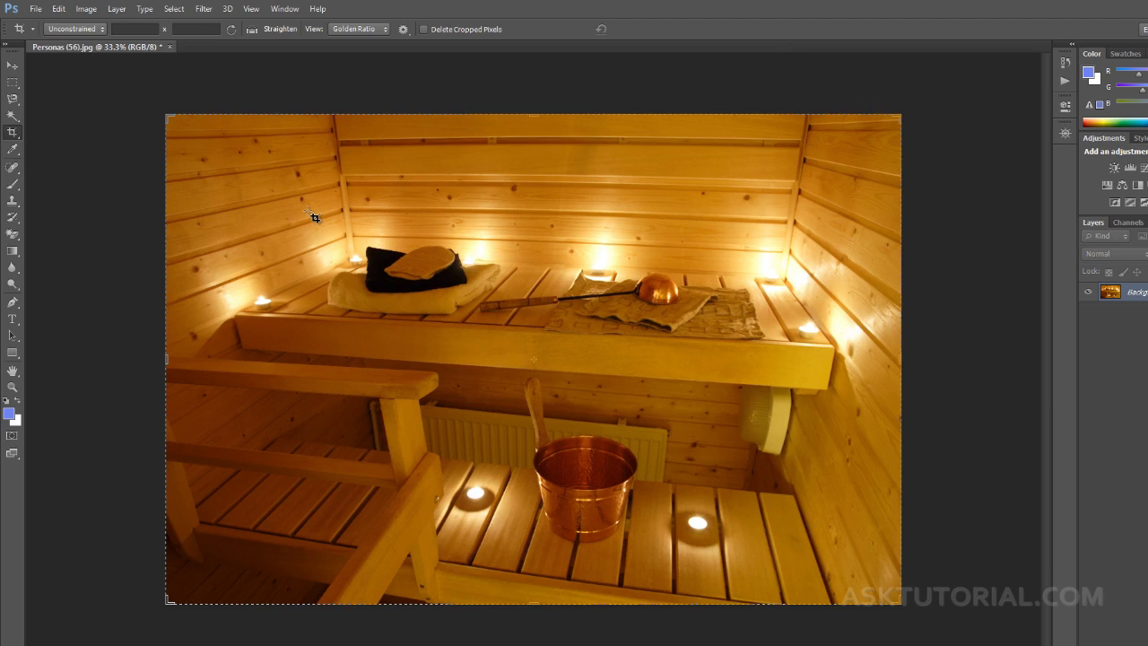
Straighten and crop the photo along the bench's lower front edge, and shift the resulting layer slightly to the right
click(252, 30)
drag(243, 346, 825, 392)
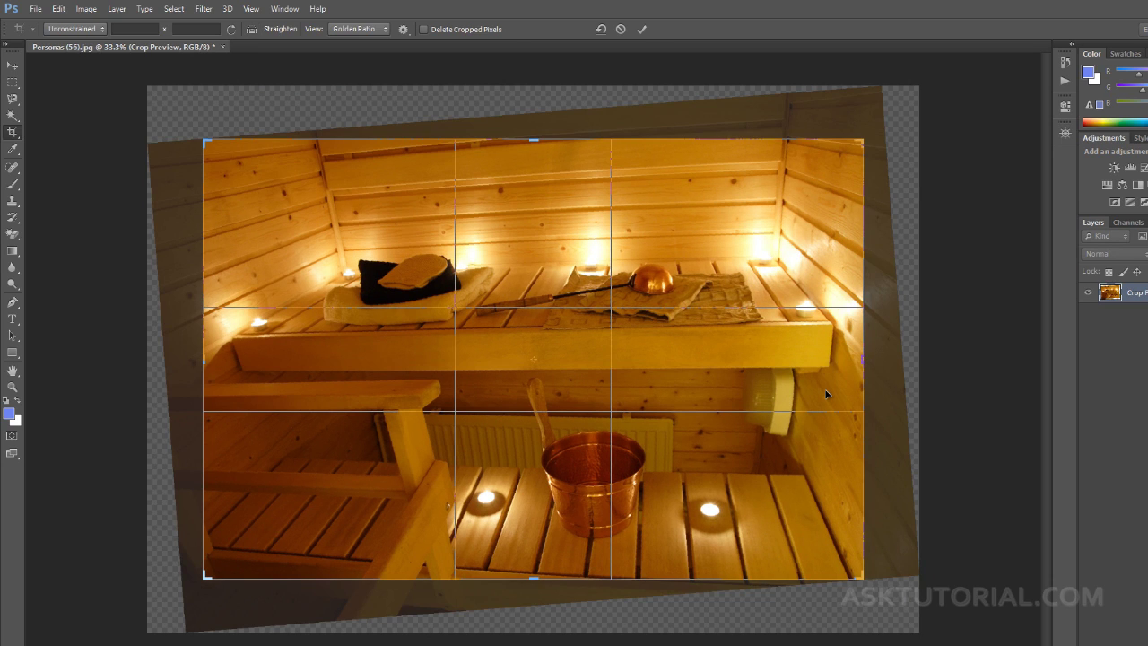
key(Return)
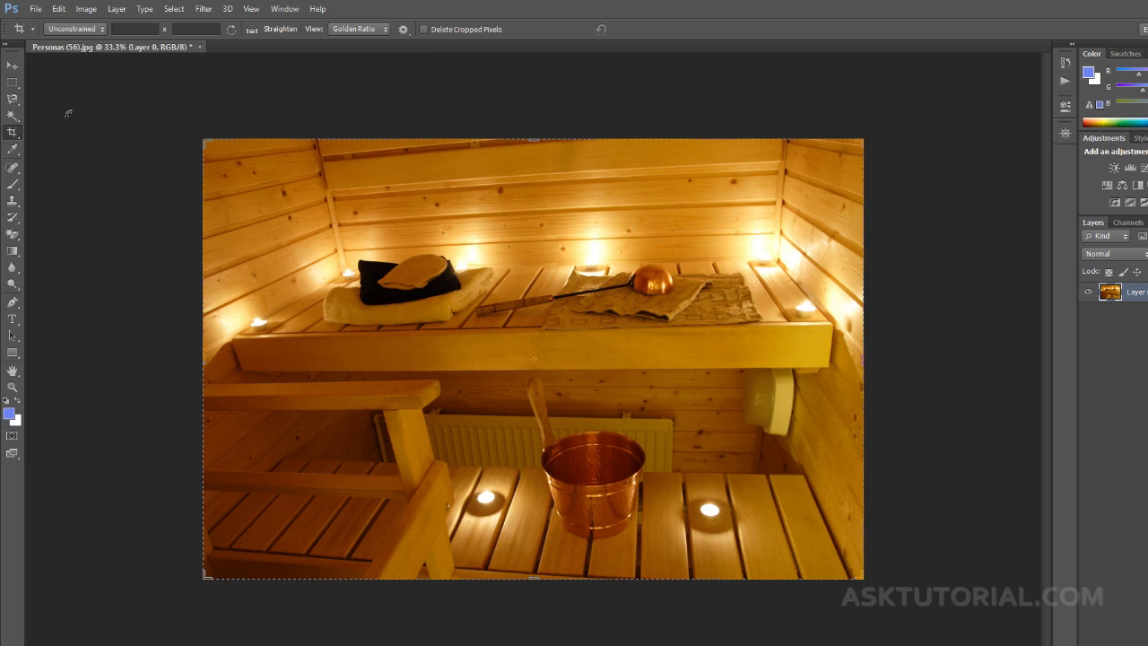
click(11, 68)
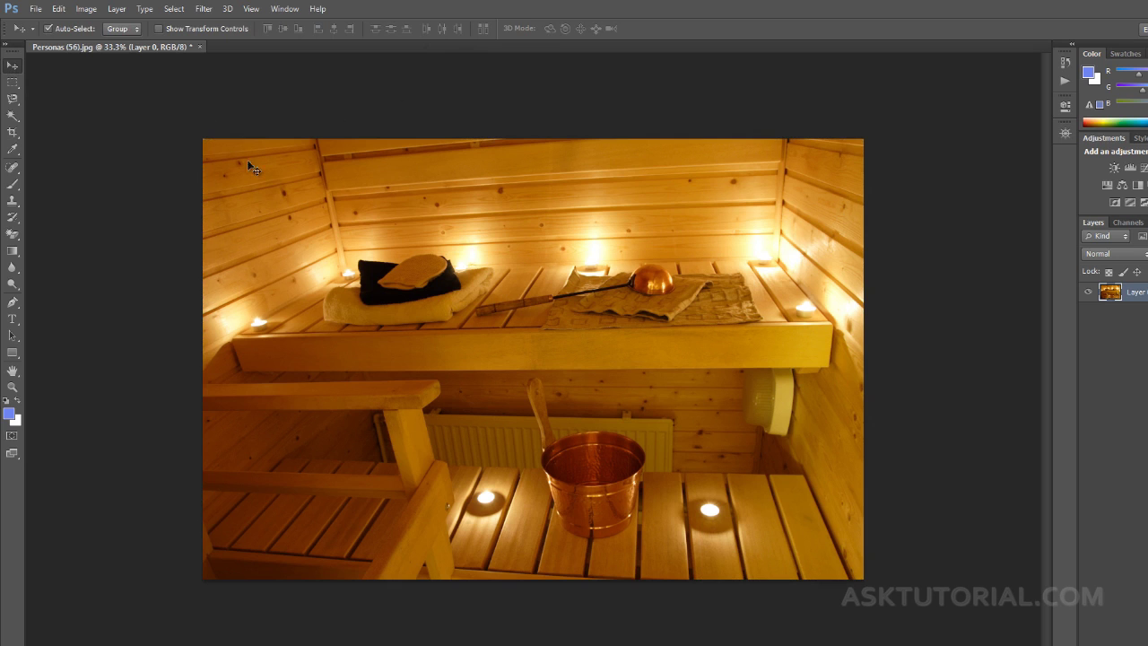
drag(402, 262, 428, 261)
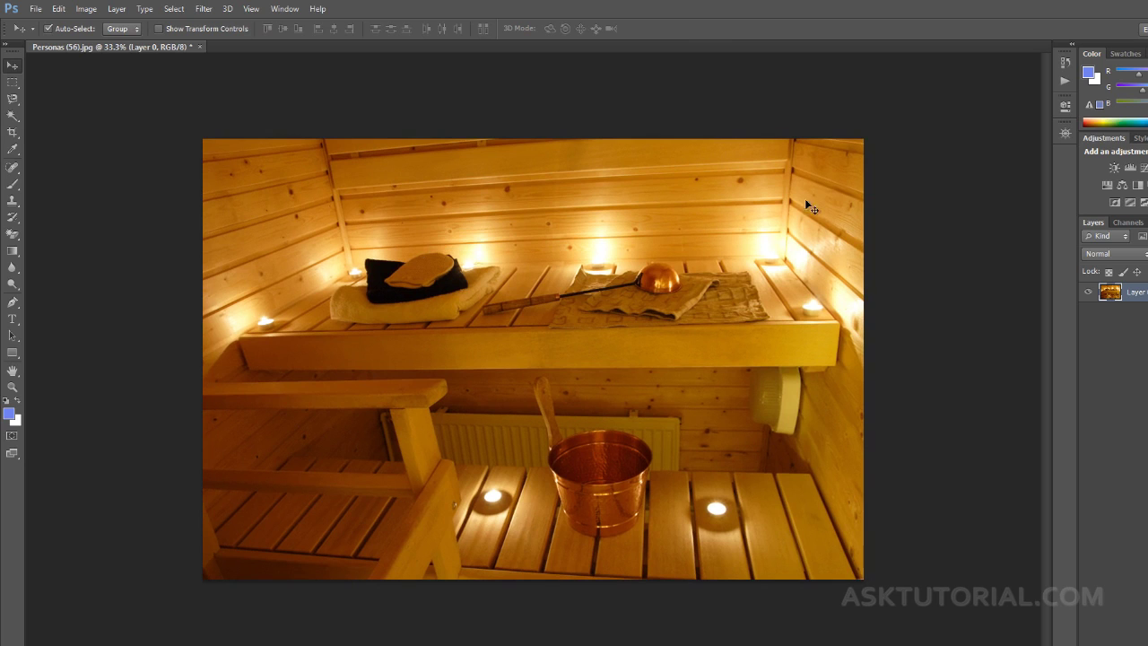
Return to the Open history state, discarding the straightened crop and the layer move
click(1064, 62)
click(922, 89)
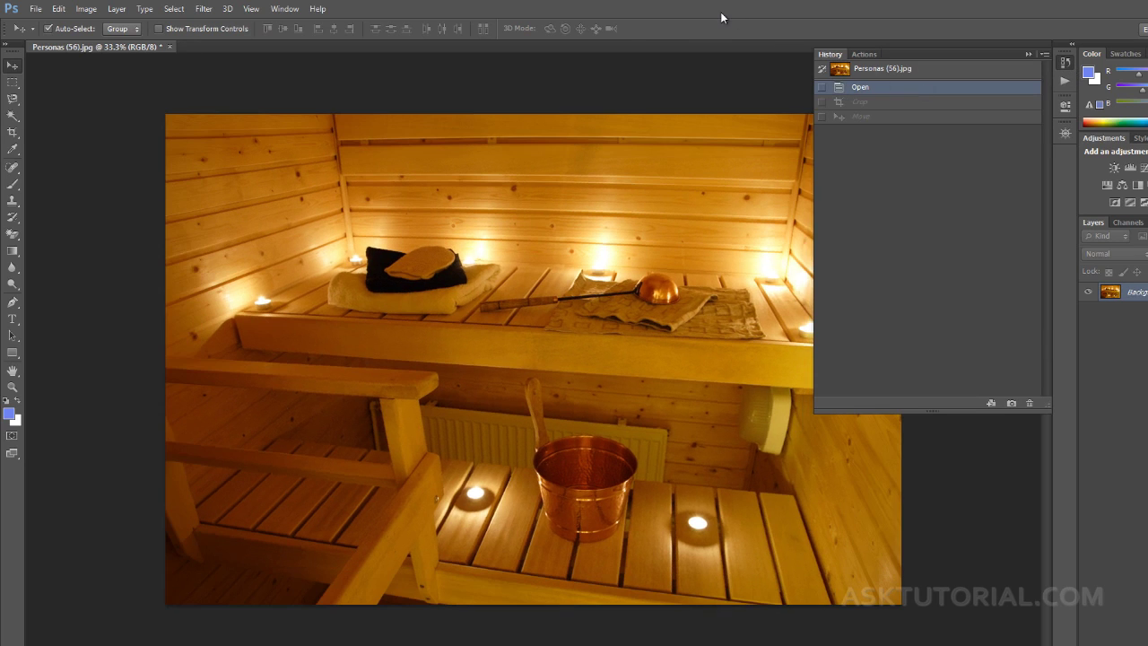
click(684, 34)
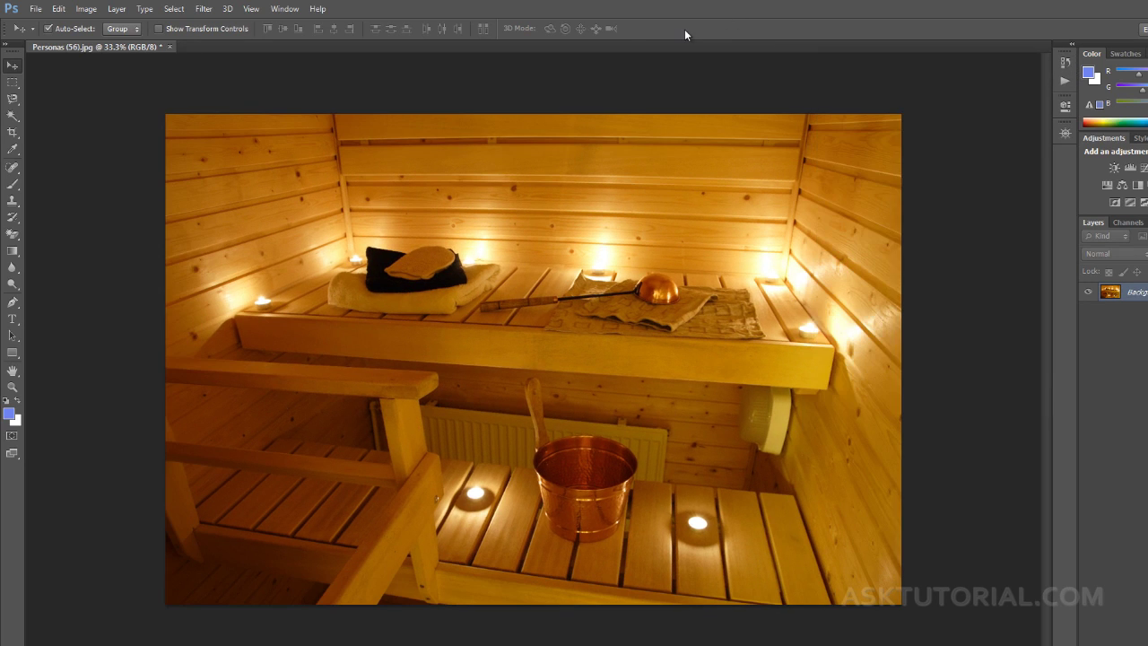
Straighten the photo along the bench's lower front edge and apply the crop with Delete Cropped Pixels enabled
click(14, 133)
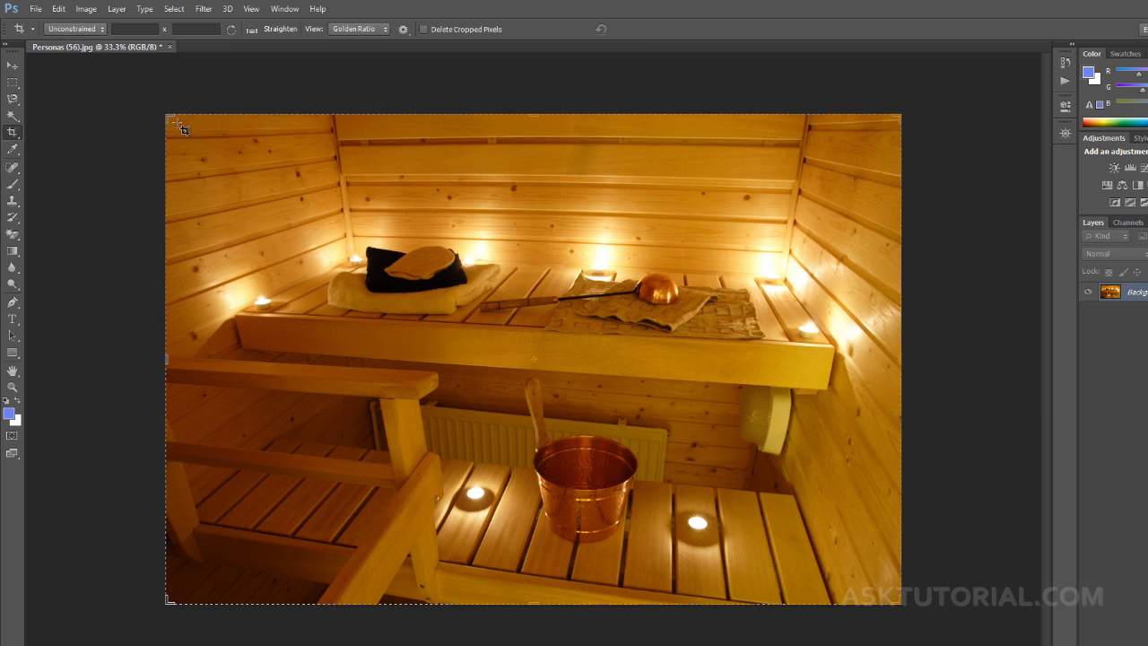
click(251, 31)
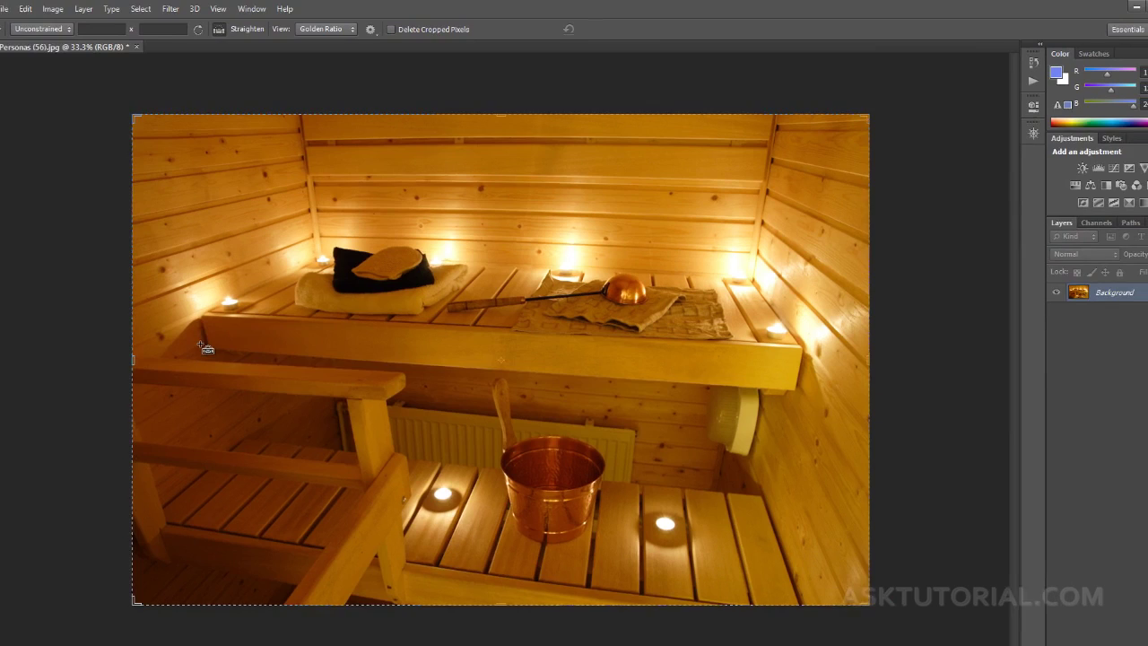
drag(238, 348, 827, 390)
drag(749, 395, 750, 396)
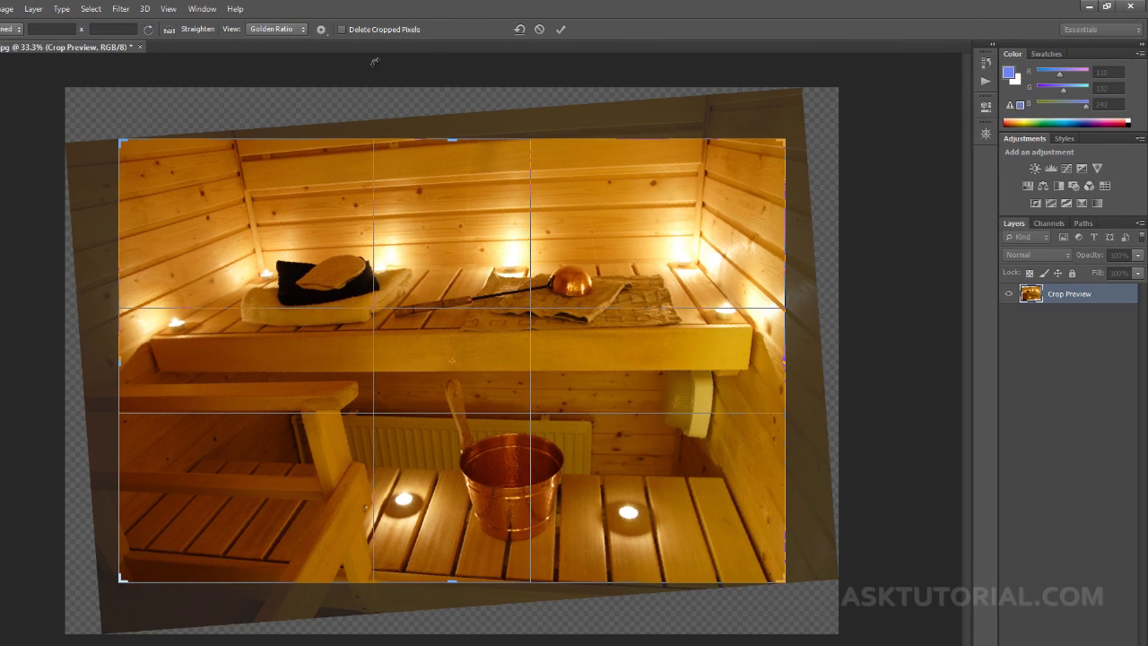
click(341, 30)
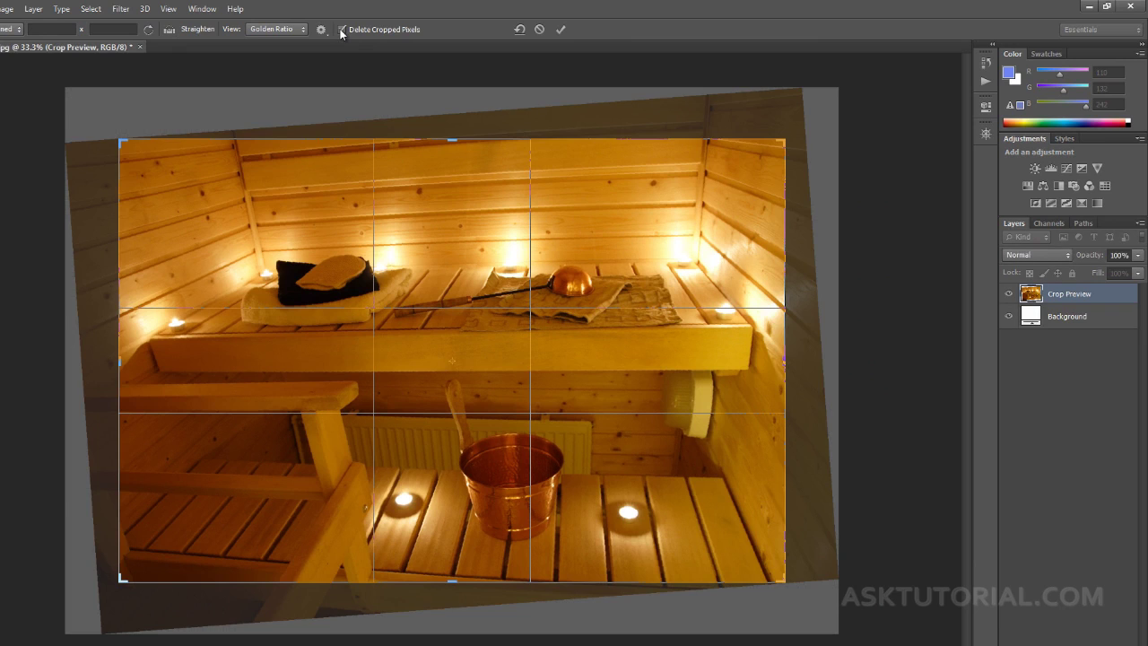
key(Return)
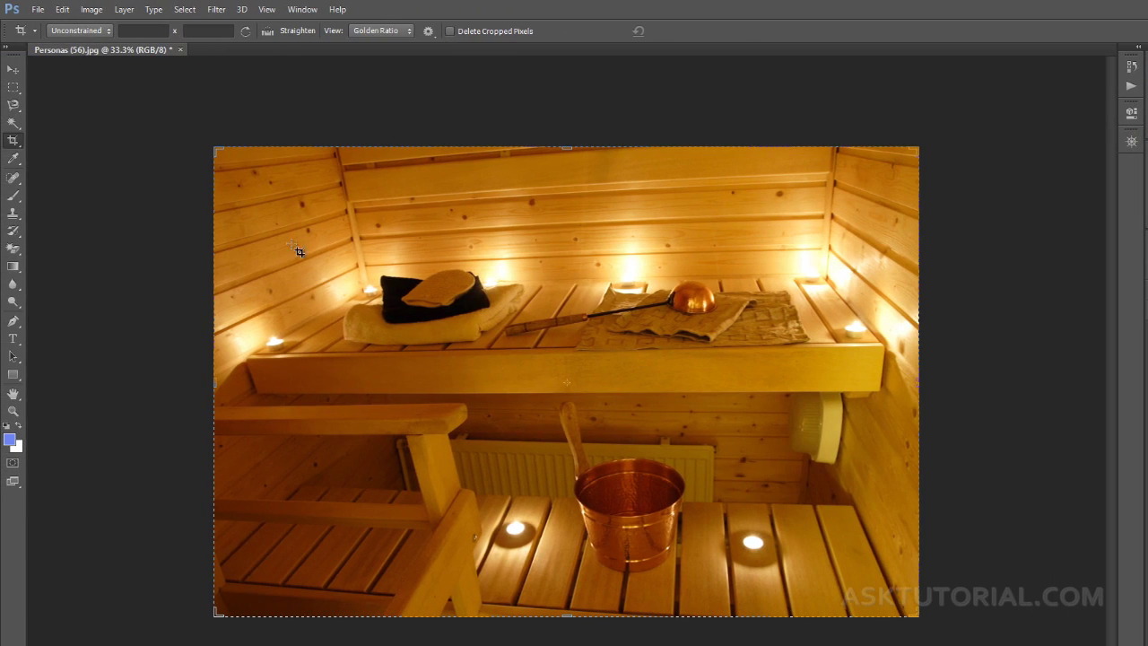
Straighten the photo along the bench's lower front edge and apply the crop with Delete Cropped Pixels disabled
click(266, 32)
drag(258, 394, 873, 405)
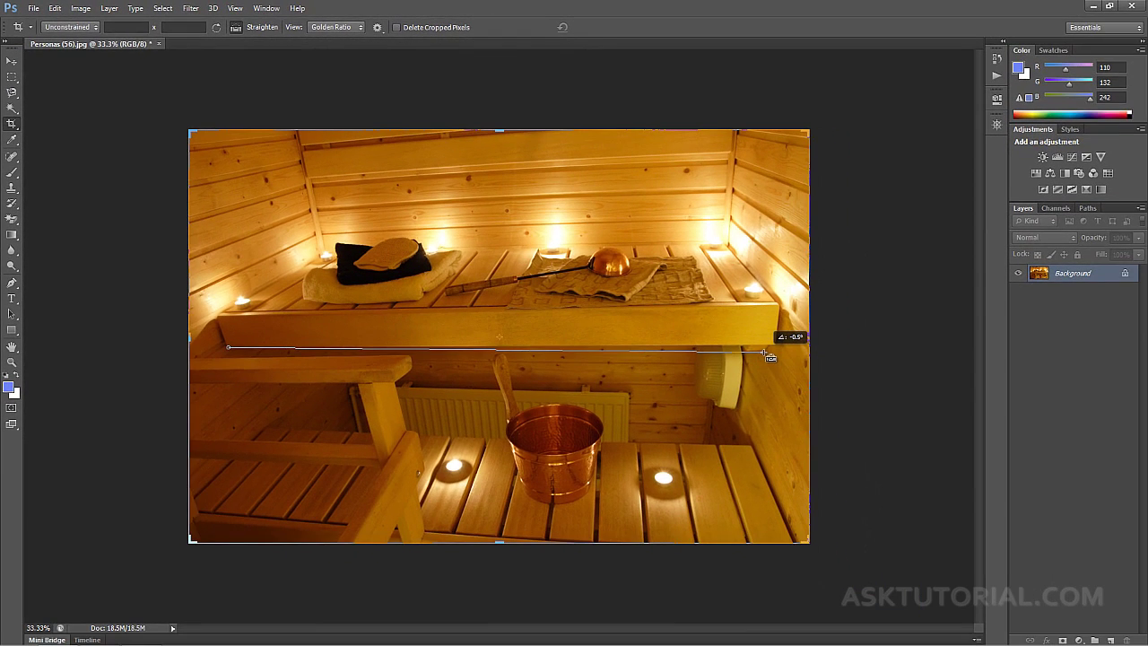
drag(769, 356, 764, 356)
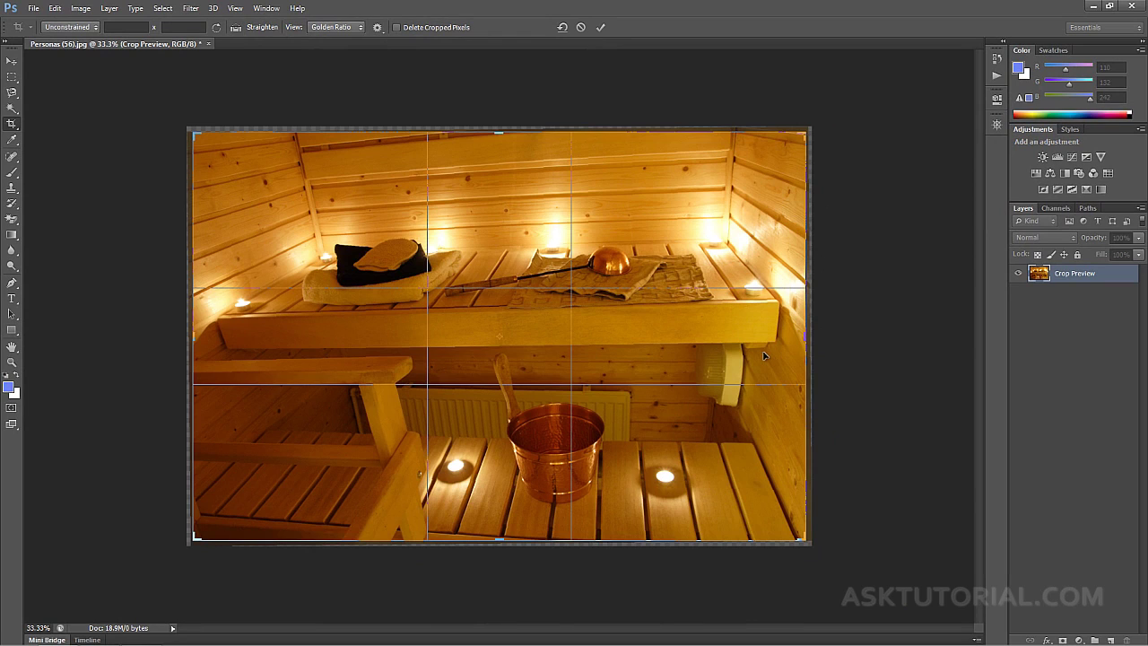
key(Return)
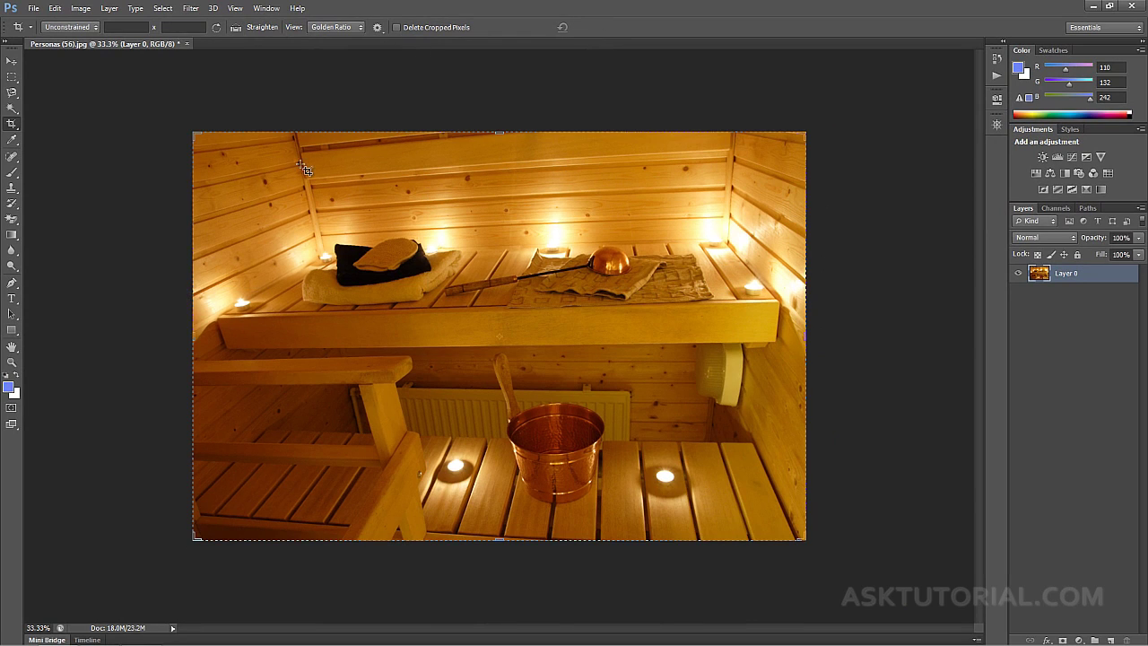
Shift the straightened layer slightly within the canvas to check the pixels kept outside the crop, and return to the Crop tool
click(10, 63)
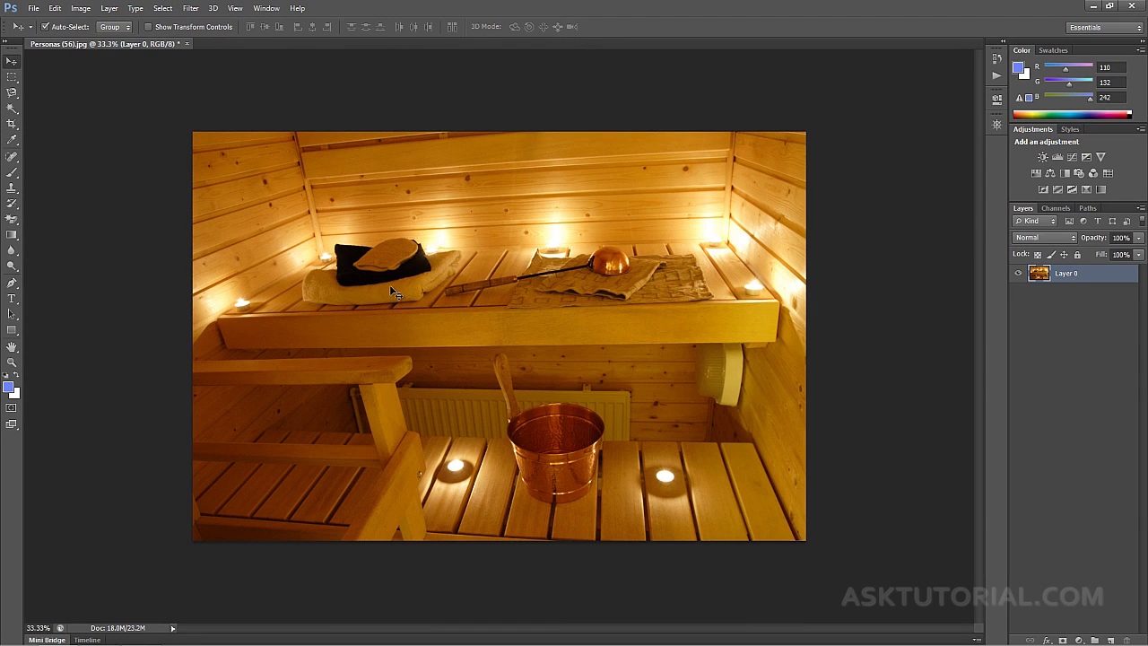
mouse_move(389, 284)
mouse_down()
mouse_move(367, 284)
mouse_move(410, 291)
mouse_move(395, 290)
mouse_up()
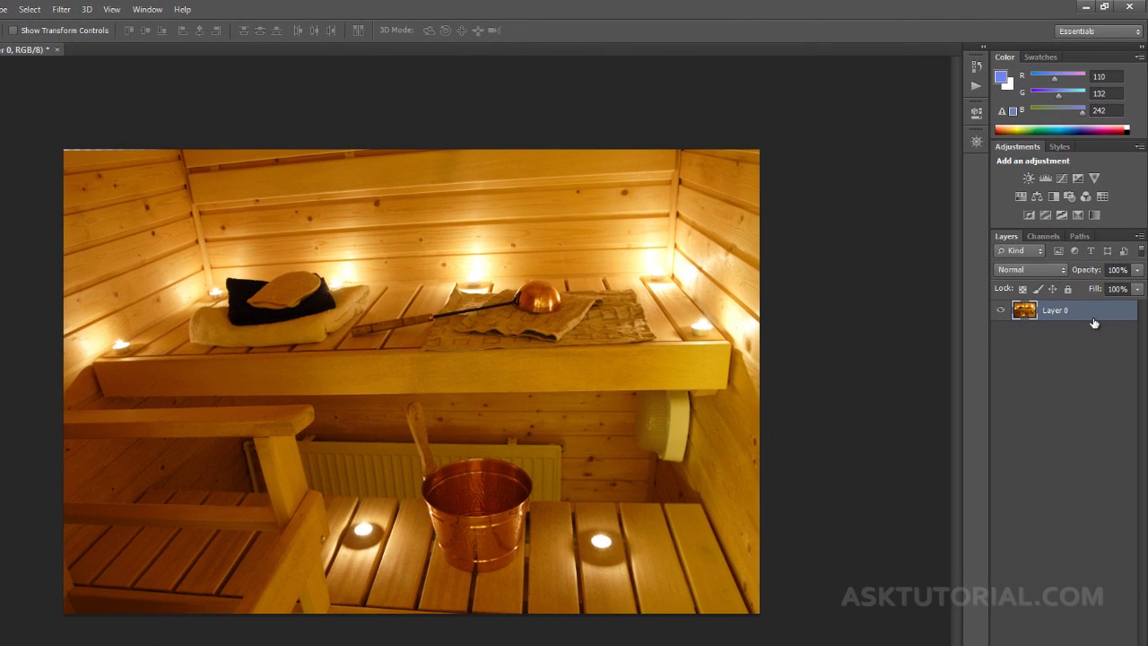
drag(494, 334, 541, 314)
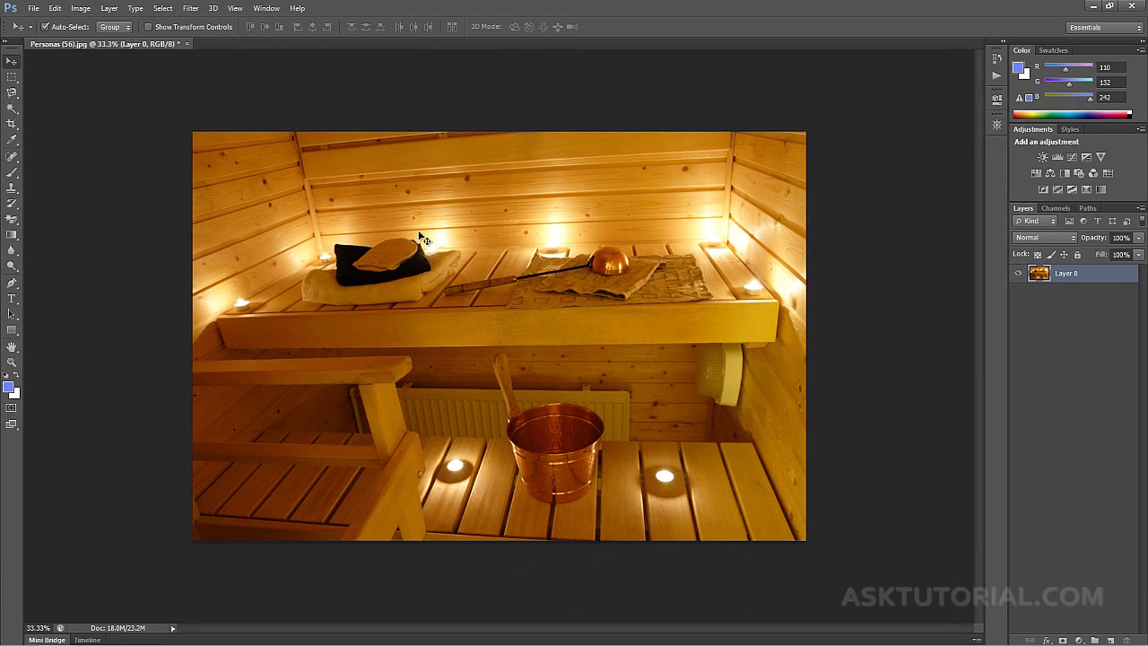
click(11, 124)
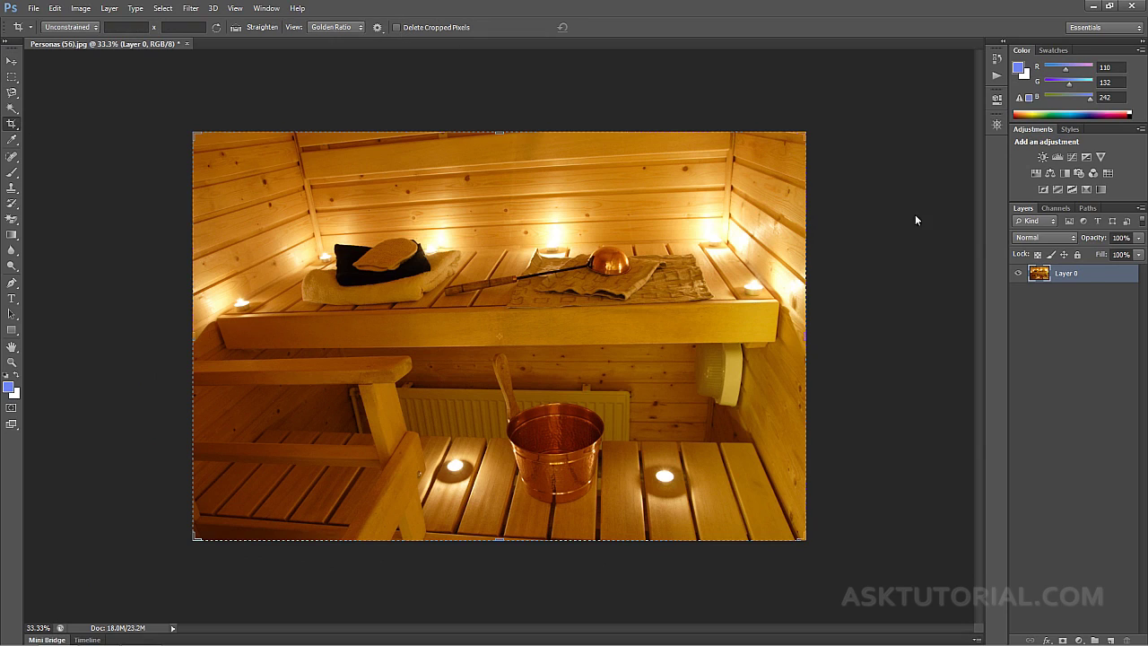
click(11, 61)
drag(302, 240, 289, 235)
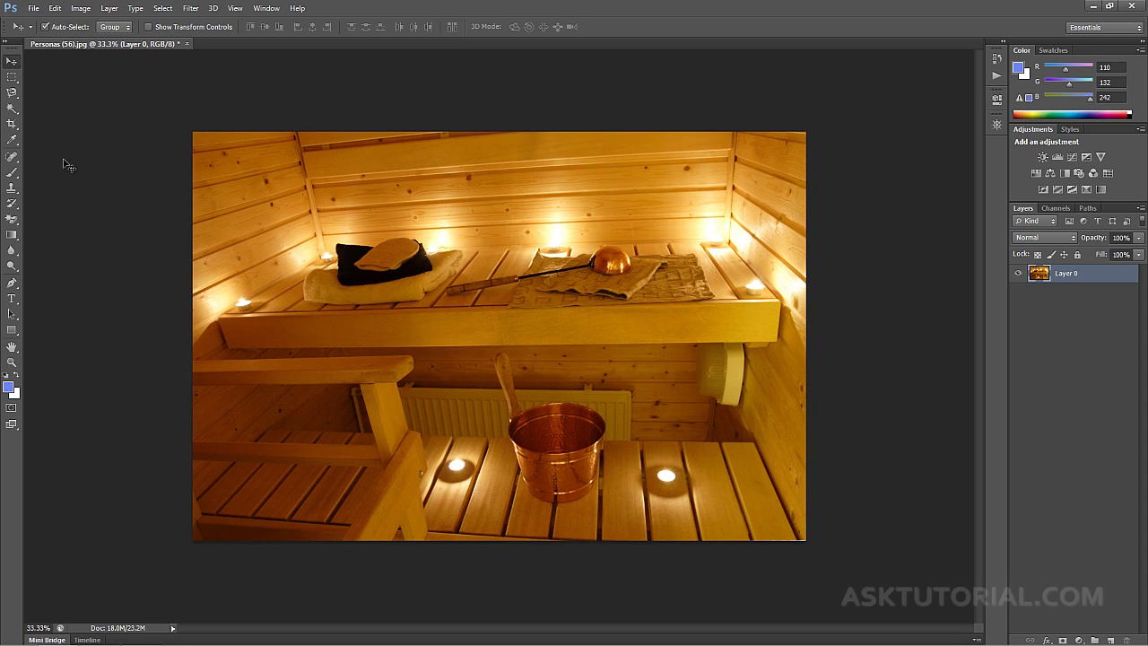
click(12, 123)
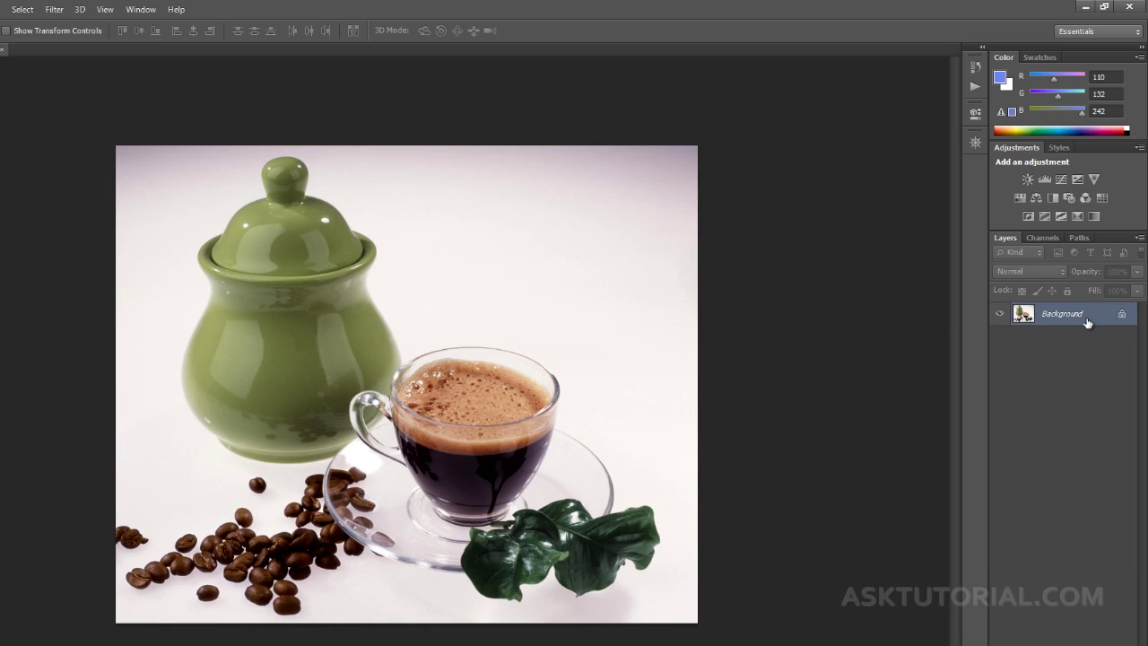
Duplicate the coffee photo's Background layer, make a second copy of it as well, and delete that second copy
key(ctrl+j)
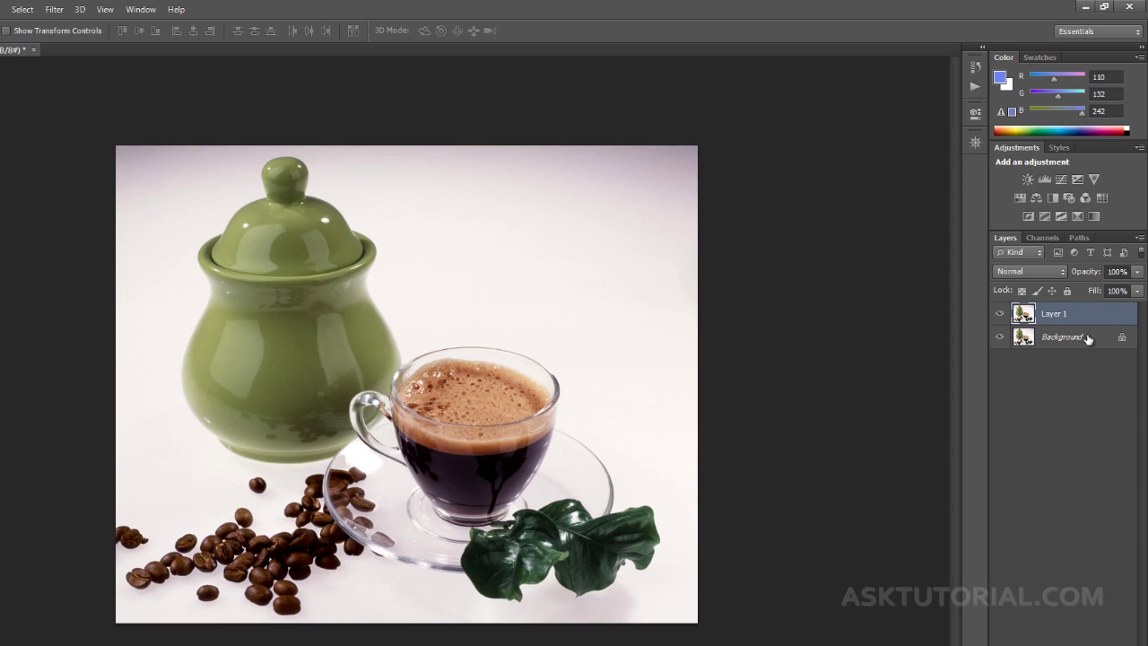
drag(1087, 337, 1107, 645)
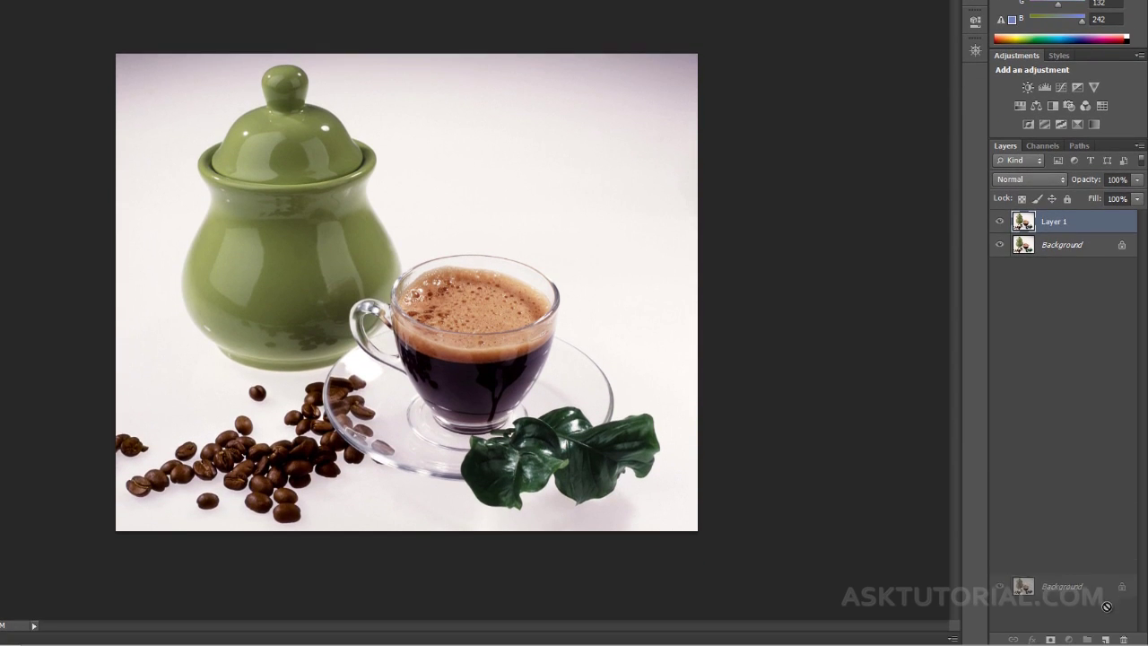
drag(1106, 607, 1107, 637)
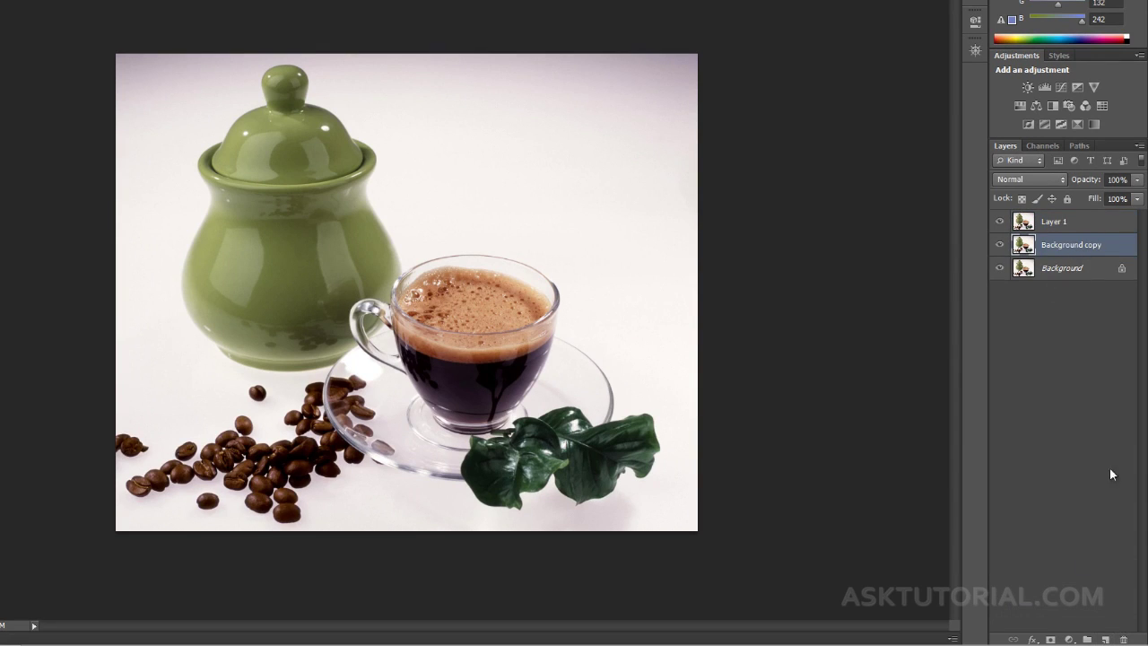
click(1123, 639)
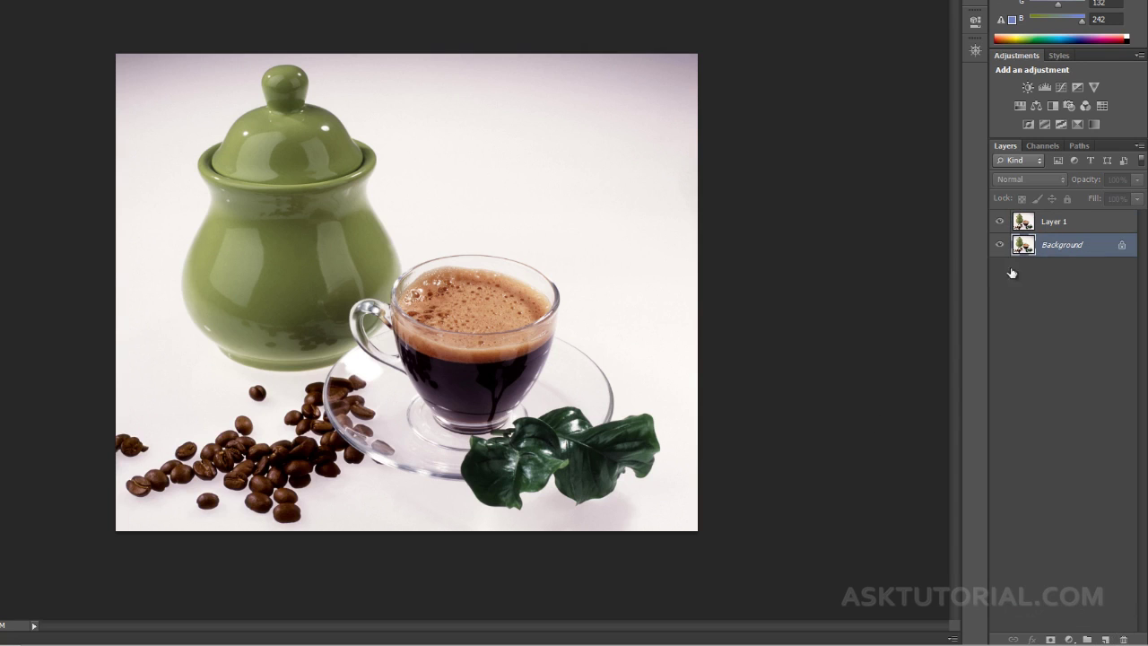
Start Free Transform on Layer 1 and look through the available transform modes, such as Scale, Rotate, Skew, Distort, Perspective and Warp
click(1080, 222)
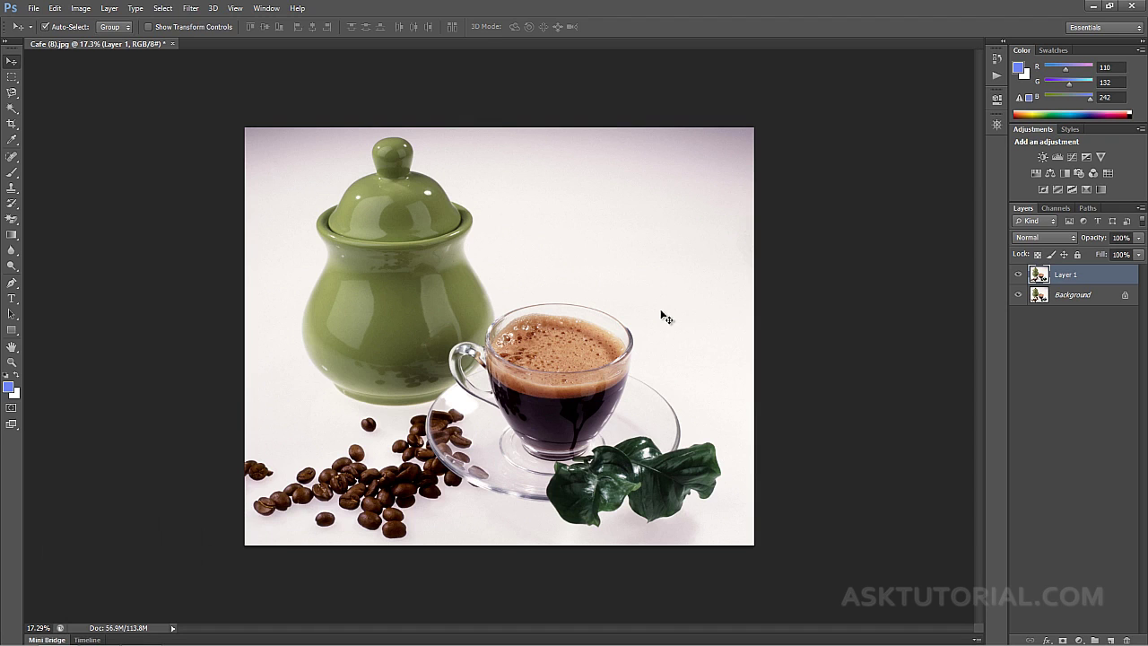
key(ctrl+t)
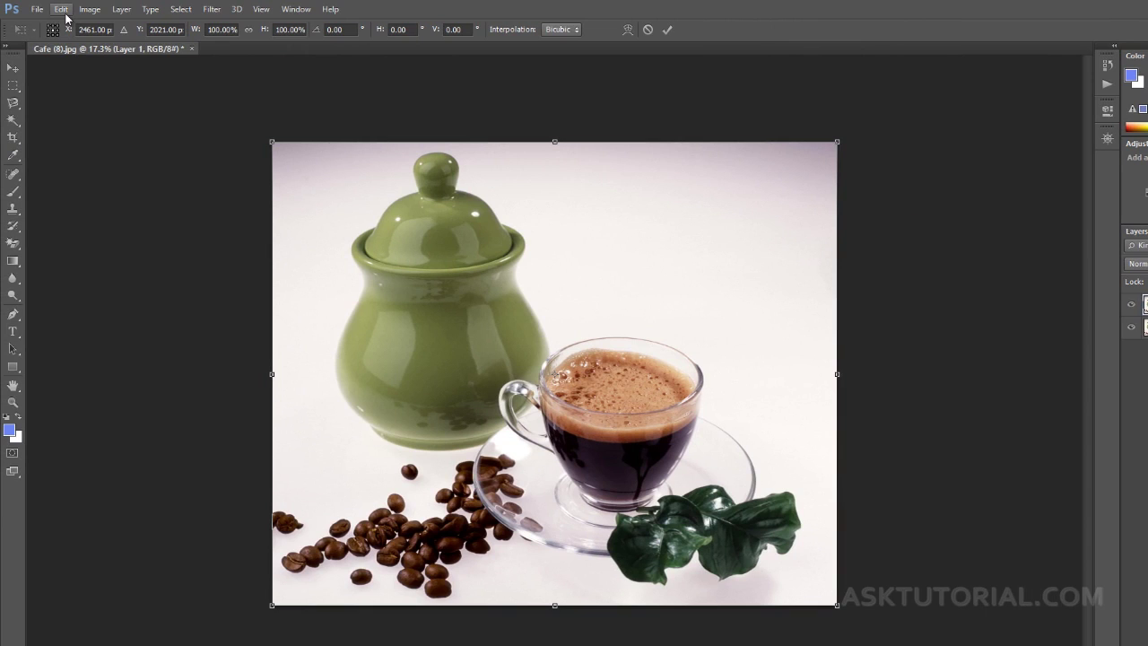
click(61, 9)
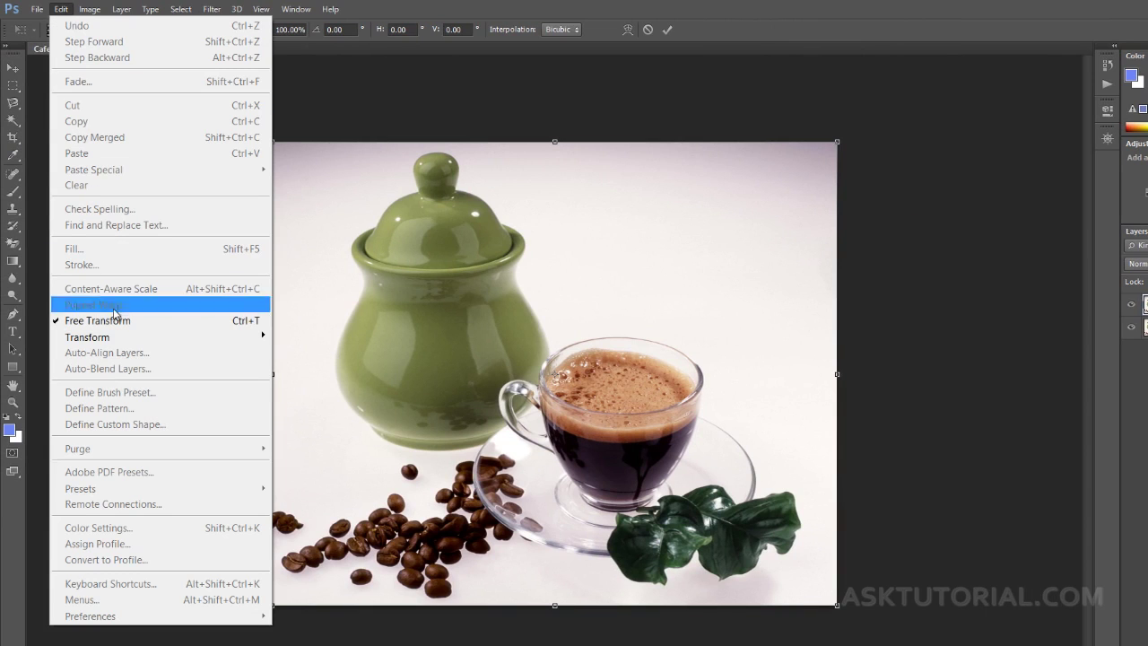
mouse_move(87, 336)
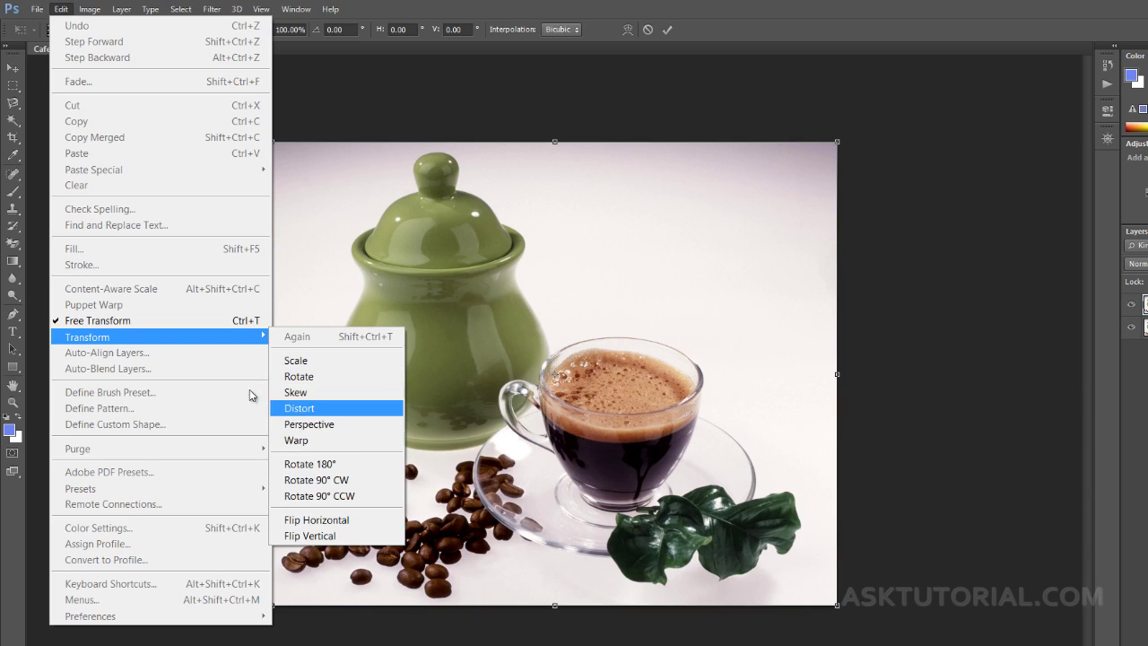
click(468, 126)
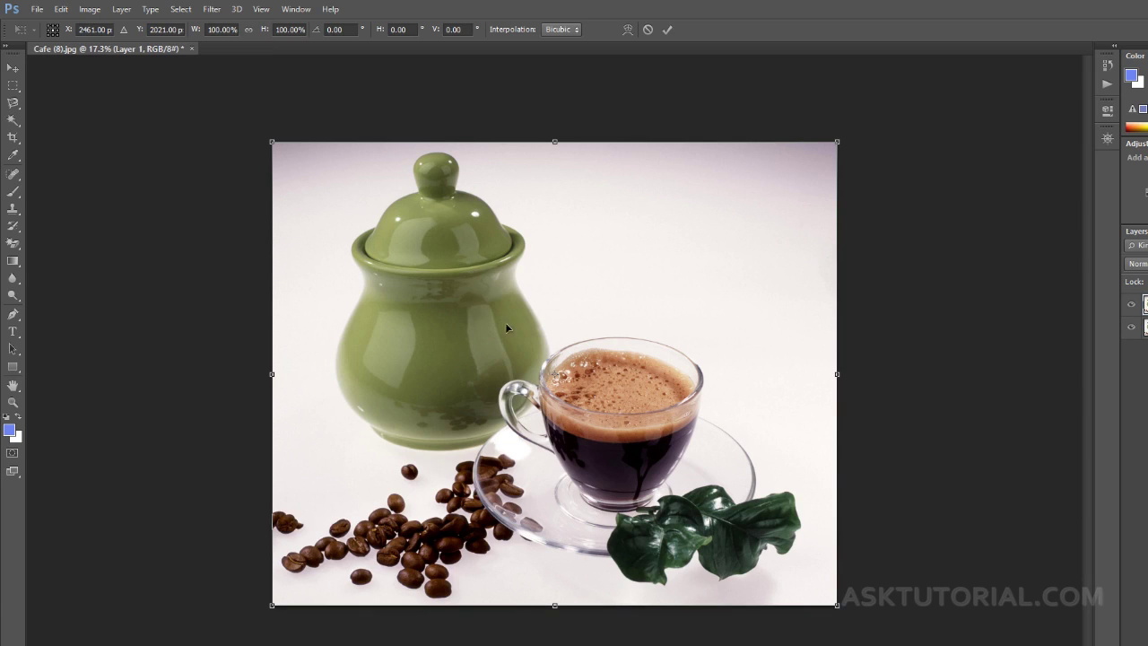
right_click(574, 255)
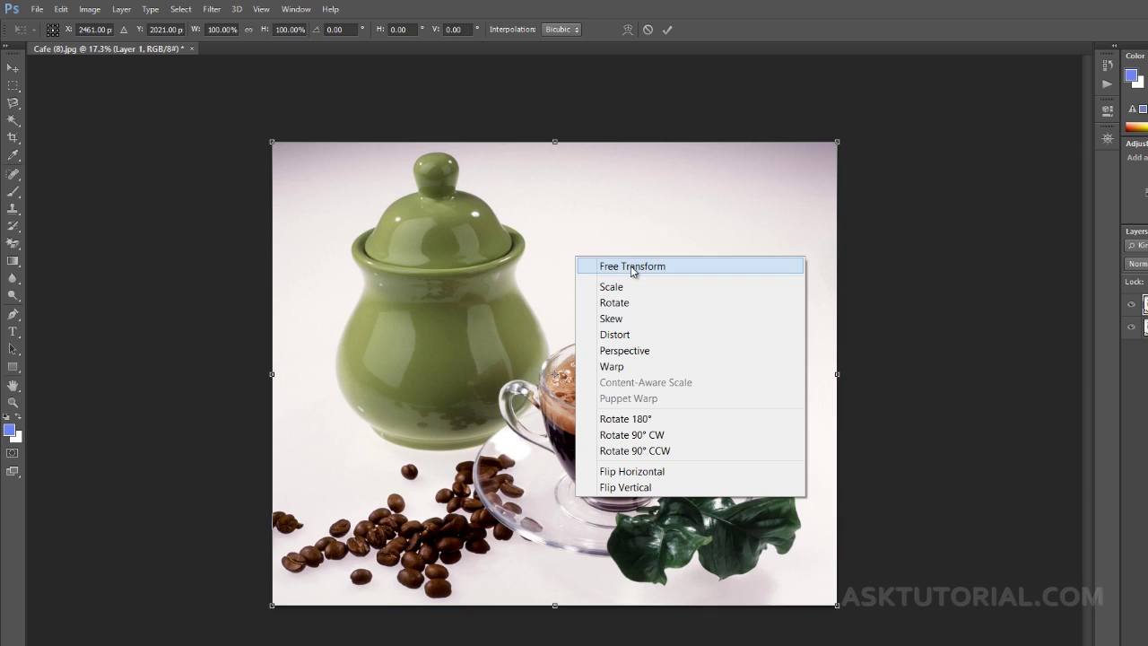
click(878, 260)
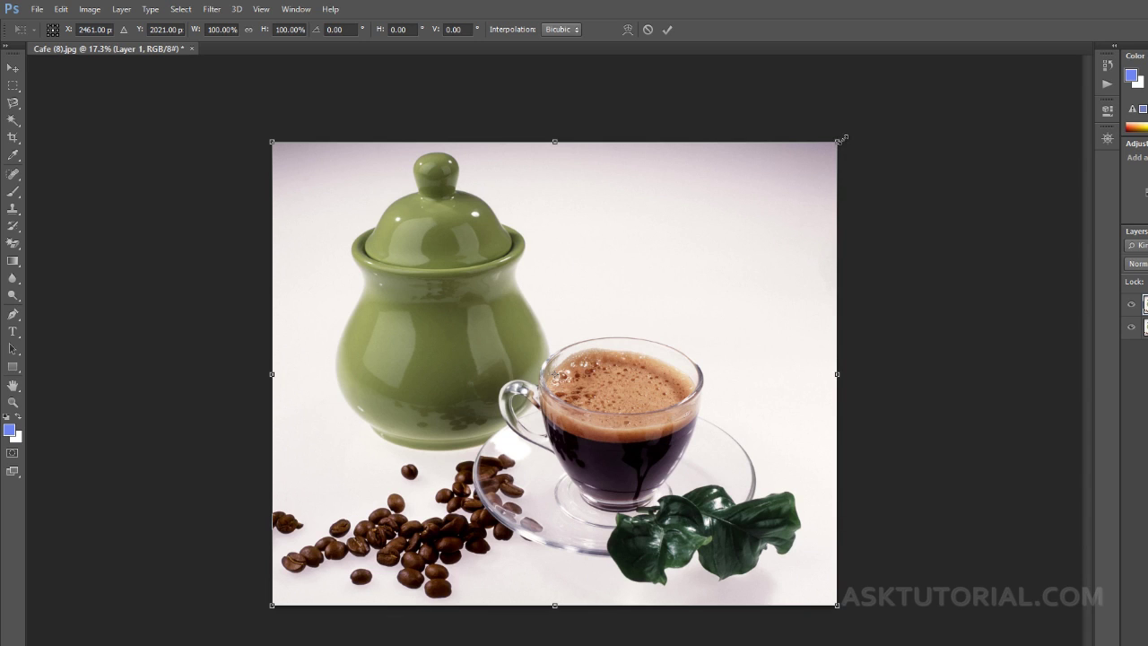
Scale Layer 1 non-proportionally to about 40% width and 34% height in the photo's upper-right area, and move it slightly
drag(841, 139, 731, 236)
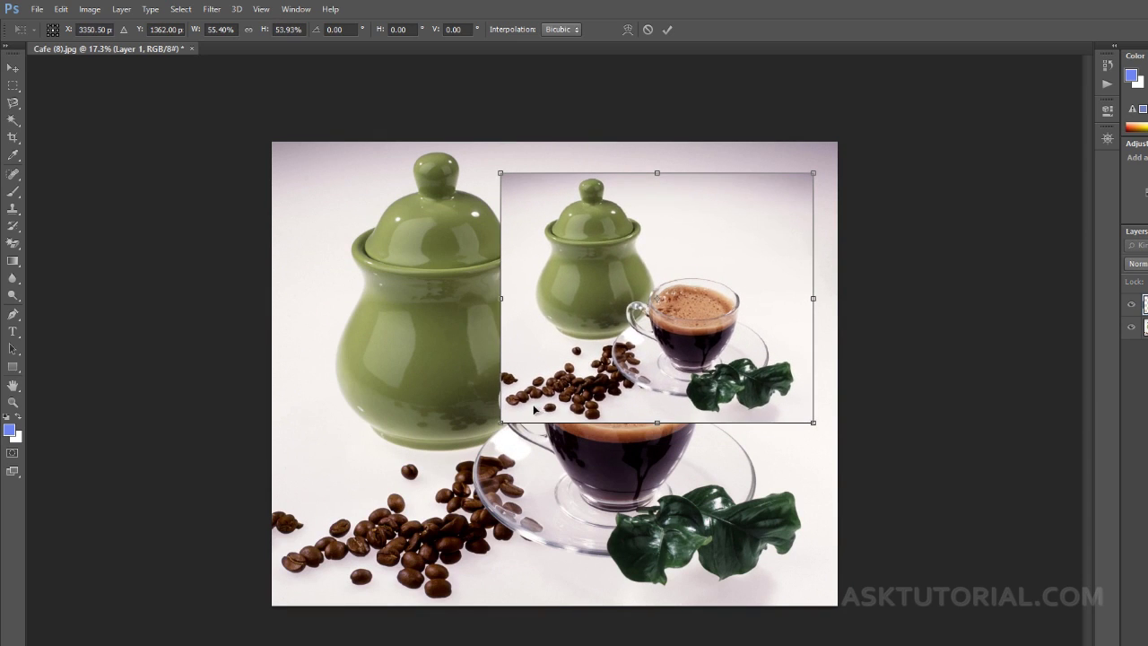
drag(502, 422, 590, 328)
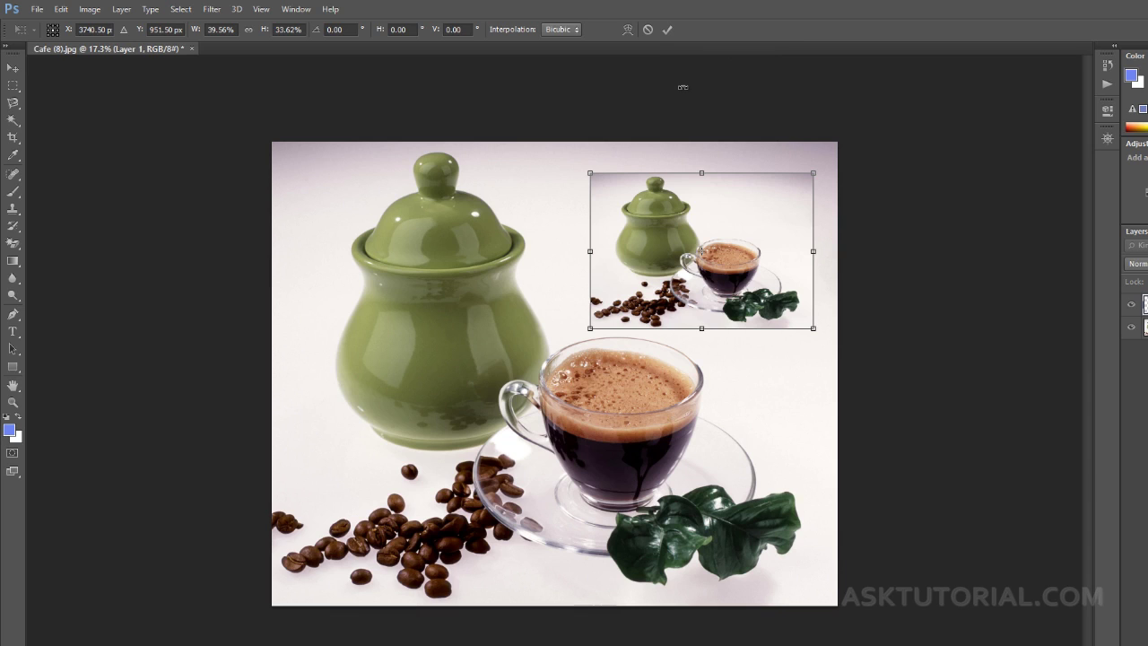
key(Return)
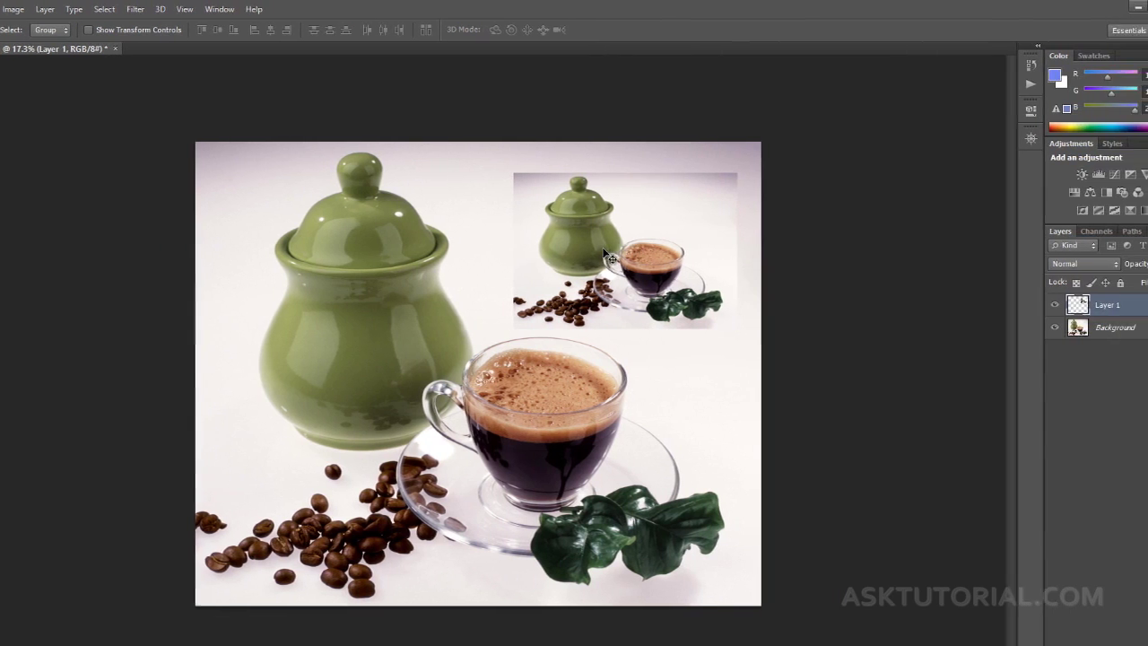
mouse_move(560, 243)
mouse_down()
mouse_move(574, 231)
mouse_move(544, 241)
mouse_move(577, 232)
mouse_move(556, 239)
mouse_up()
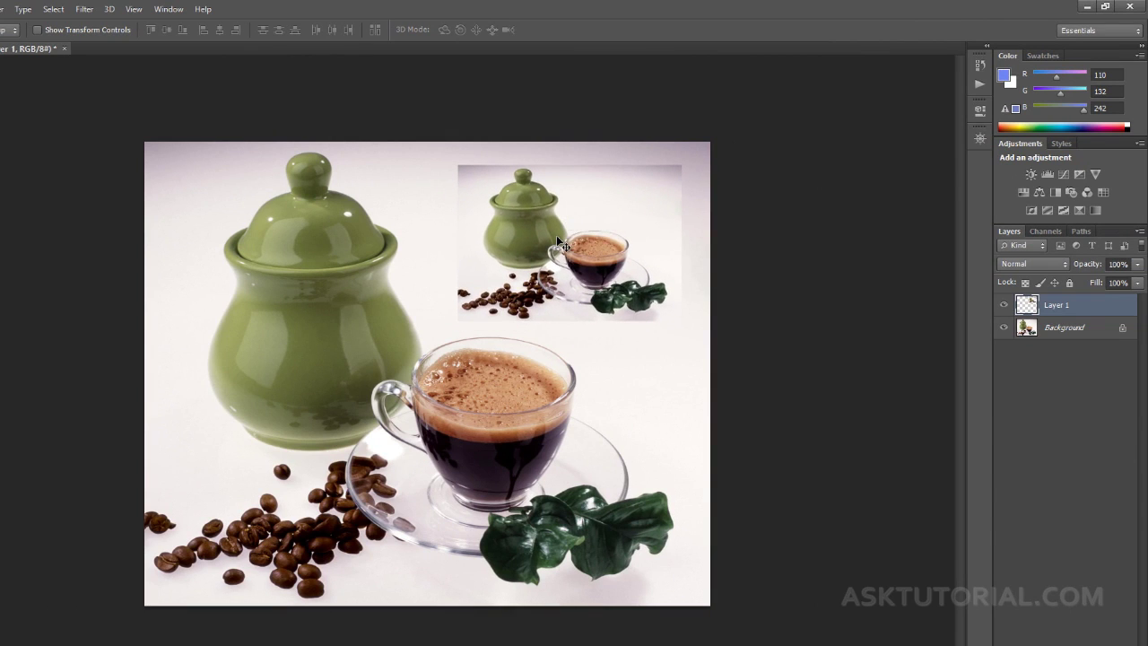
Revert to the Layer Via Copy history state, discarding the scaling and move of Layer 1
click(980, 64)
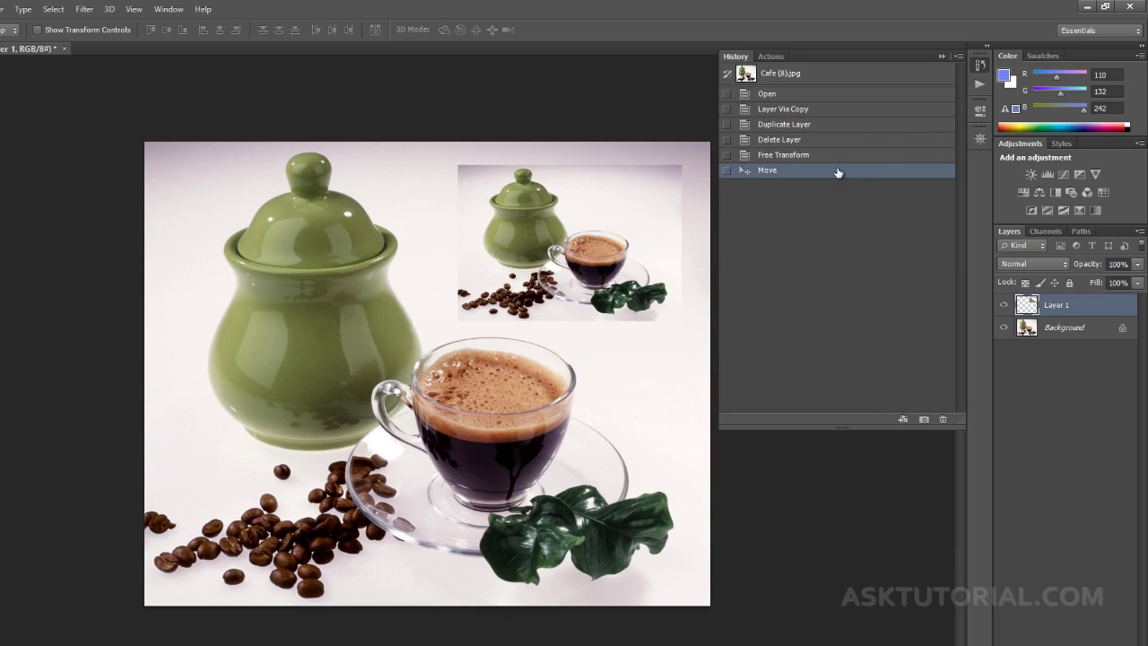
click(810, 141)
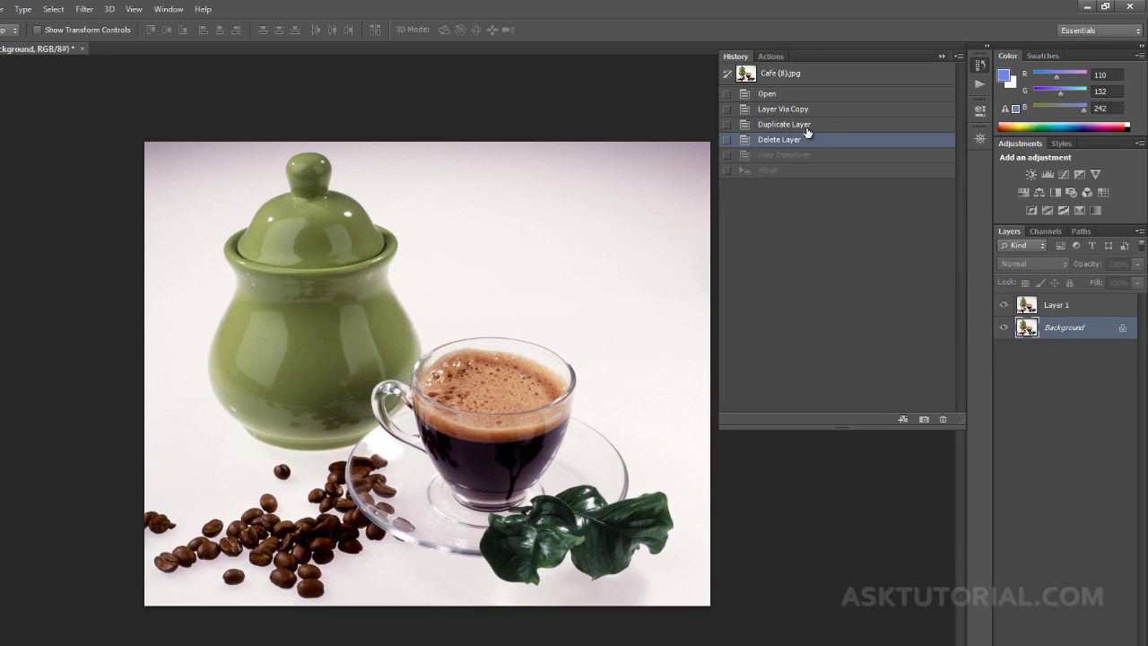
click(806, 128)
click(806, 112)
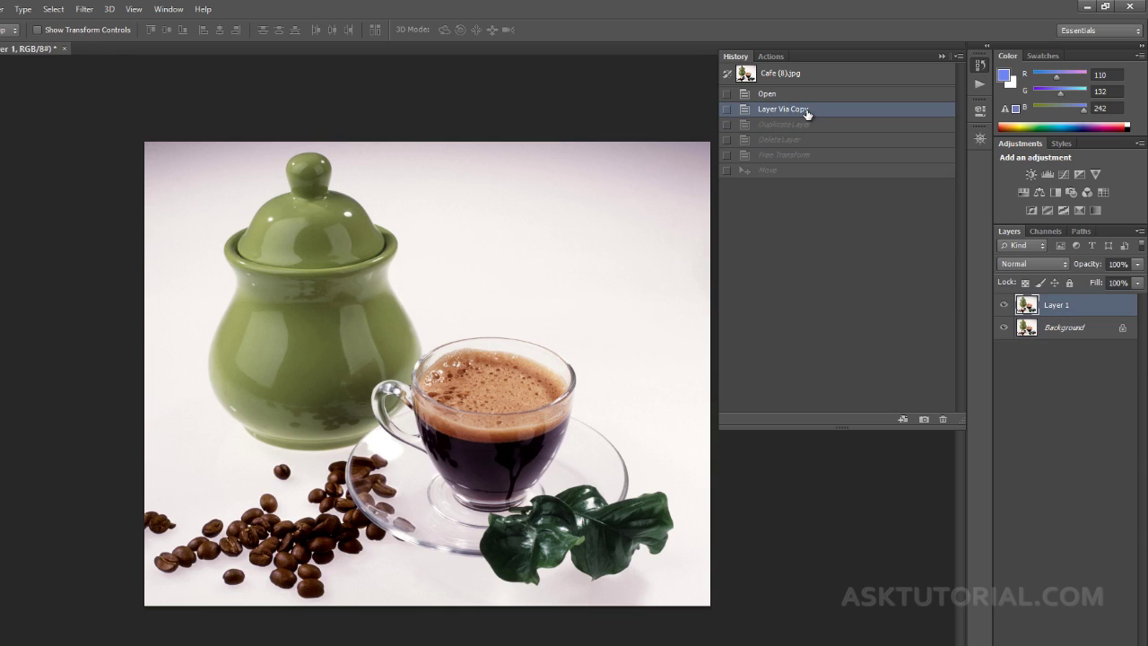
click(687, 37)
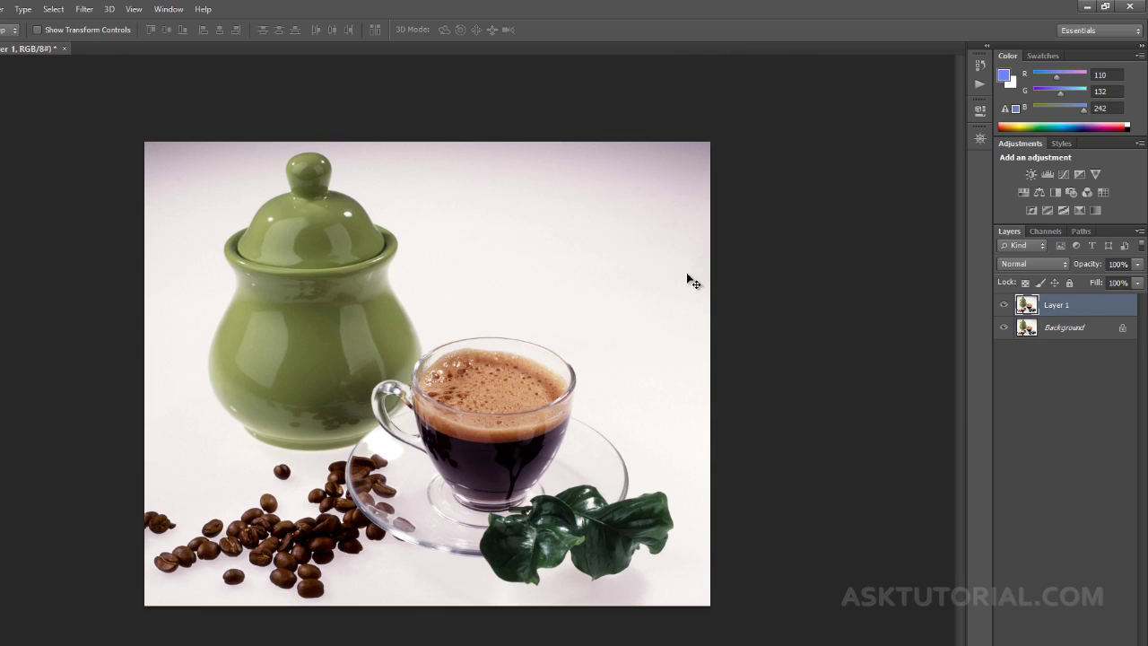
Free Transform Layer 1 again, scaling it down proportionally around its centre so the Background shows on all sides
key(ctrl+t)
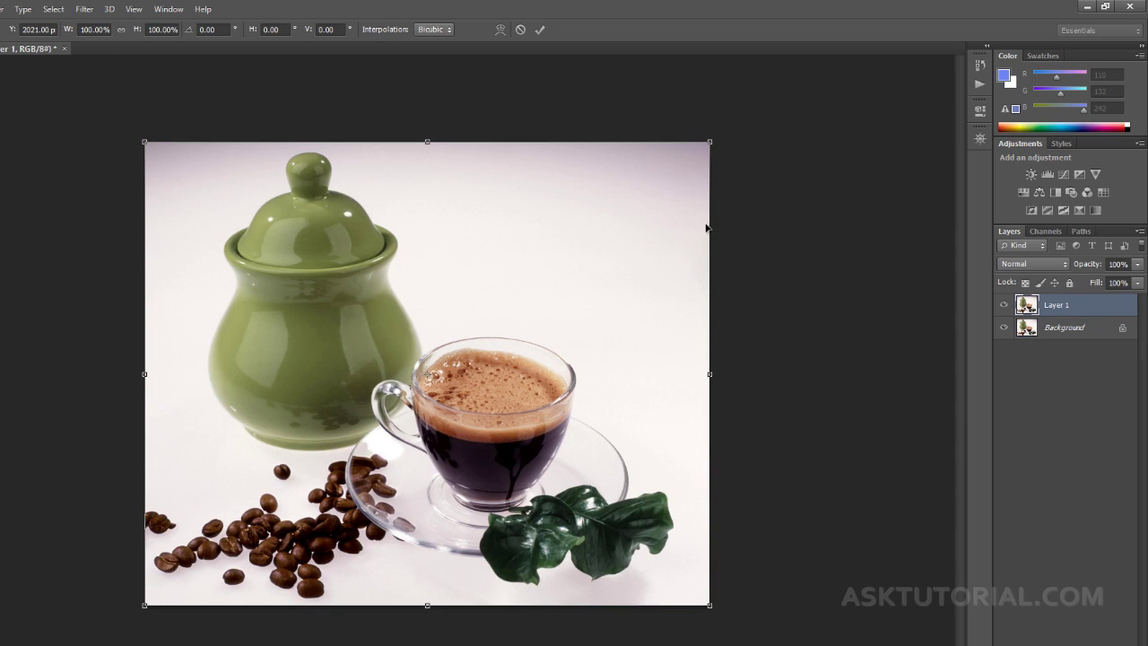
key(shift)
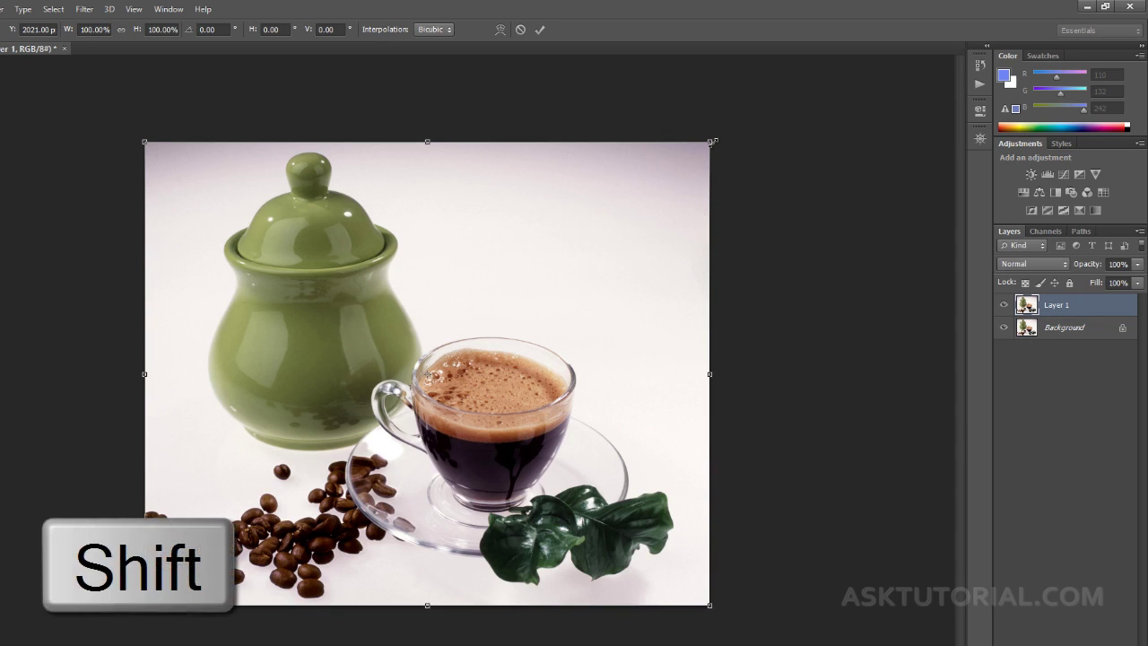
drag(711, 141, 675, 234)
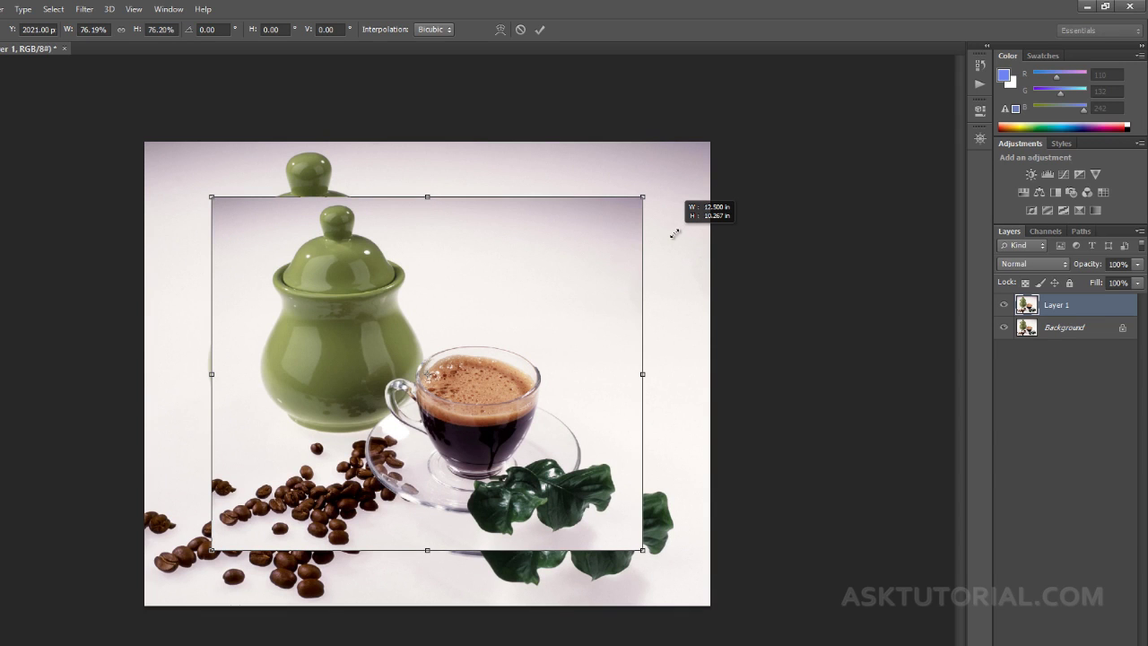
drag(676, 234, 702, 215)
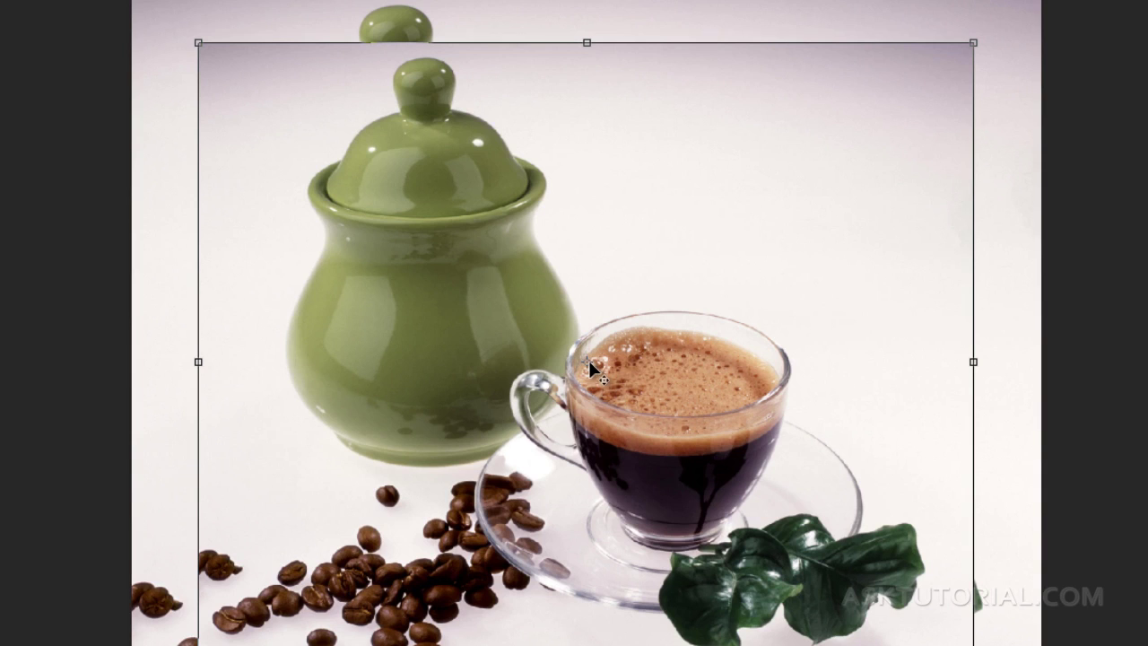
Move the transform reference point to Layer 1's upper-left corner and rotate the layer back and forth around it
drag(586, 358, 199, 44)
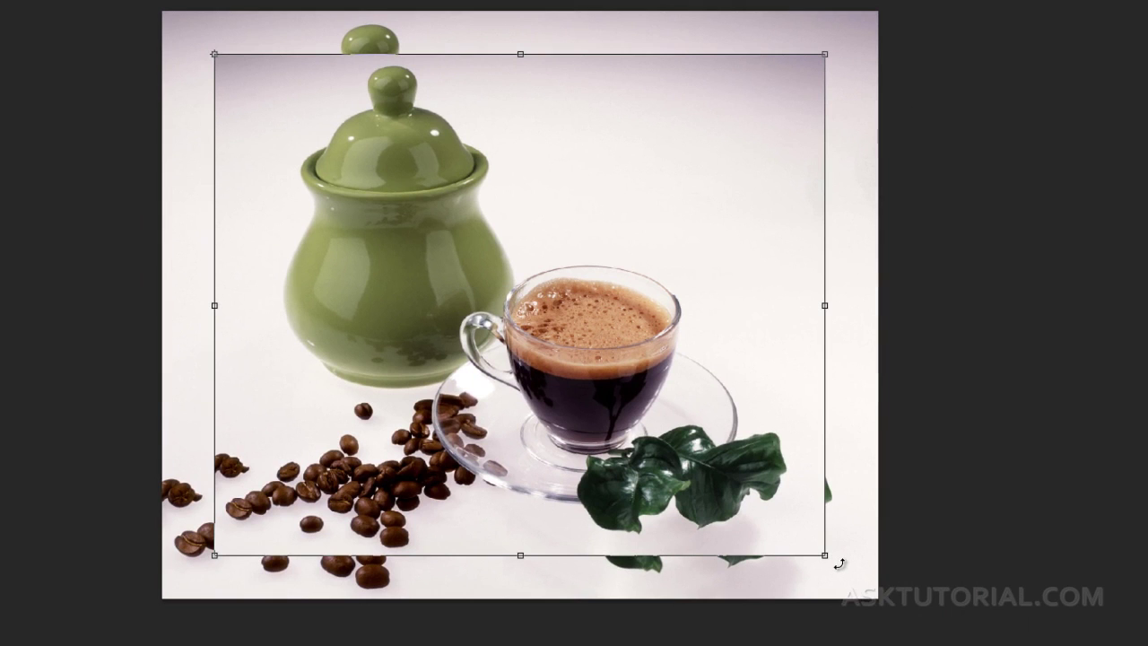
mouse_move(840, 563)
mouse_down()
mouse_move(884, 499)
mouse_move(835, 569)
mouse_move(782, 593)
mouse_move(861, 526)
mouse_move(839, 544)
mouse_up()
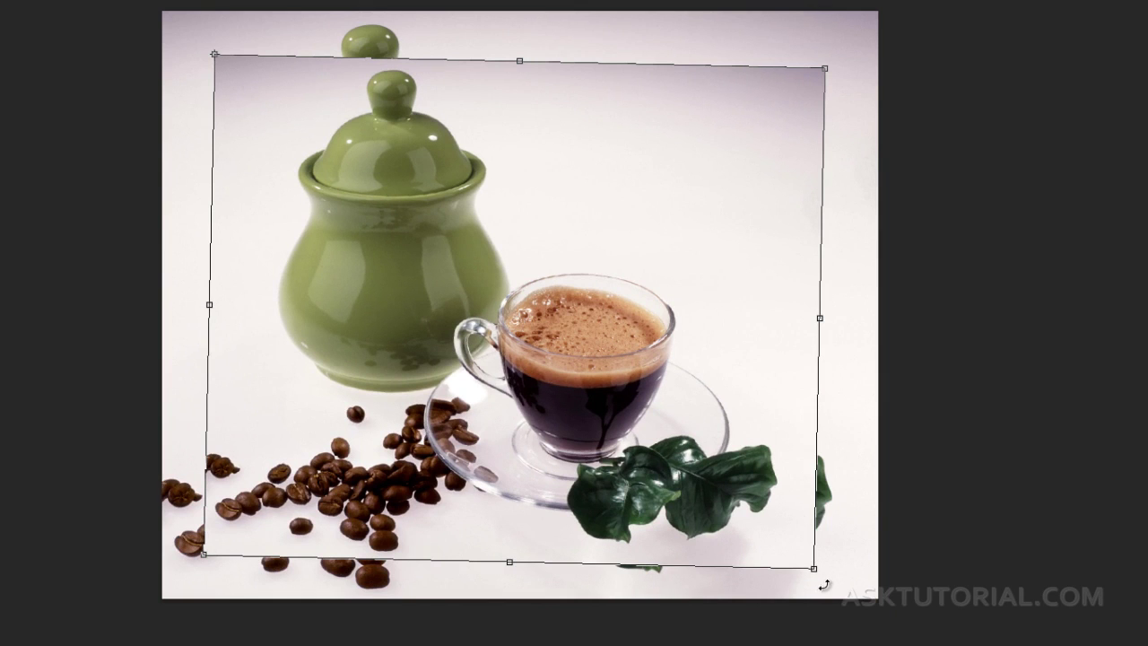
drag(823, 585, 793, 541)
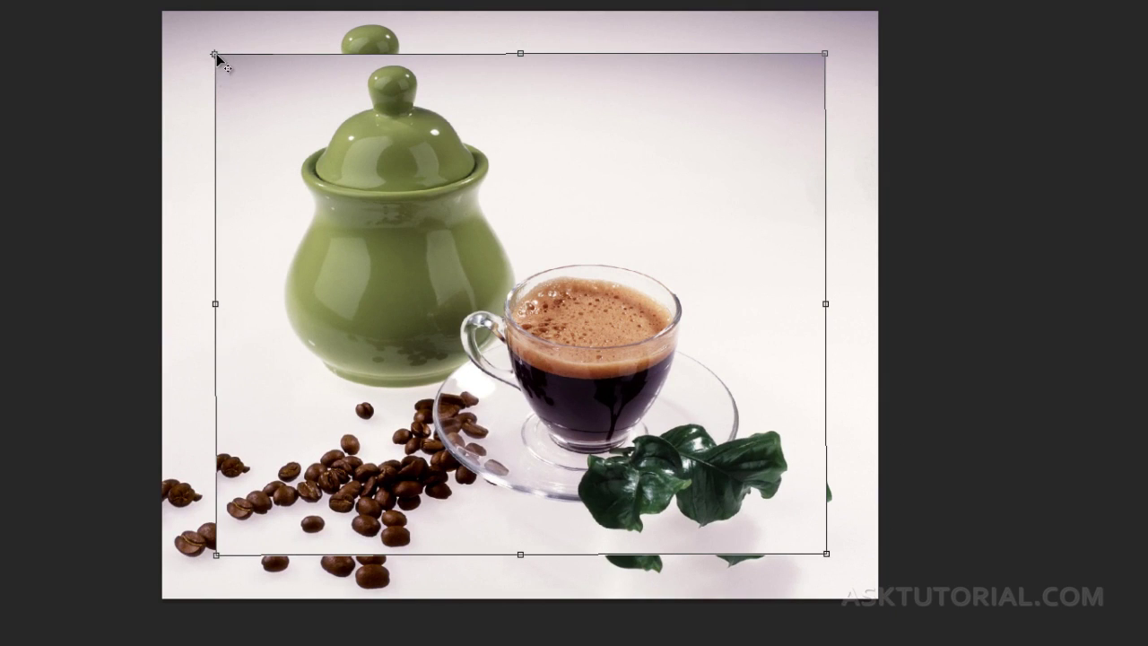
Move the transform reference point back to Layer 1's centre and skew its upper-right corner inward along the top edge
drag(219, 59, 521, 314)
right_click(612, 215)
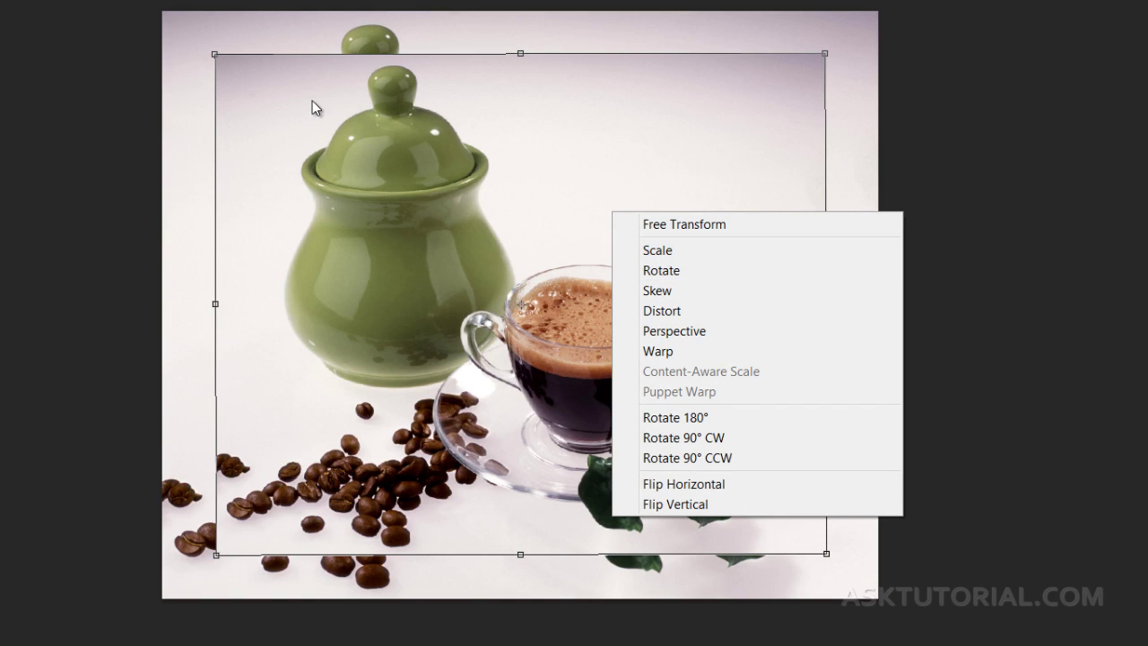
click(678, 294)
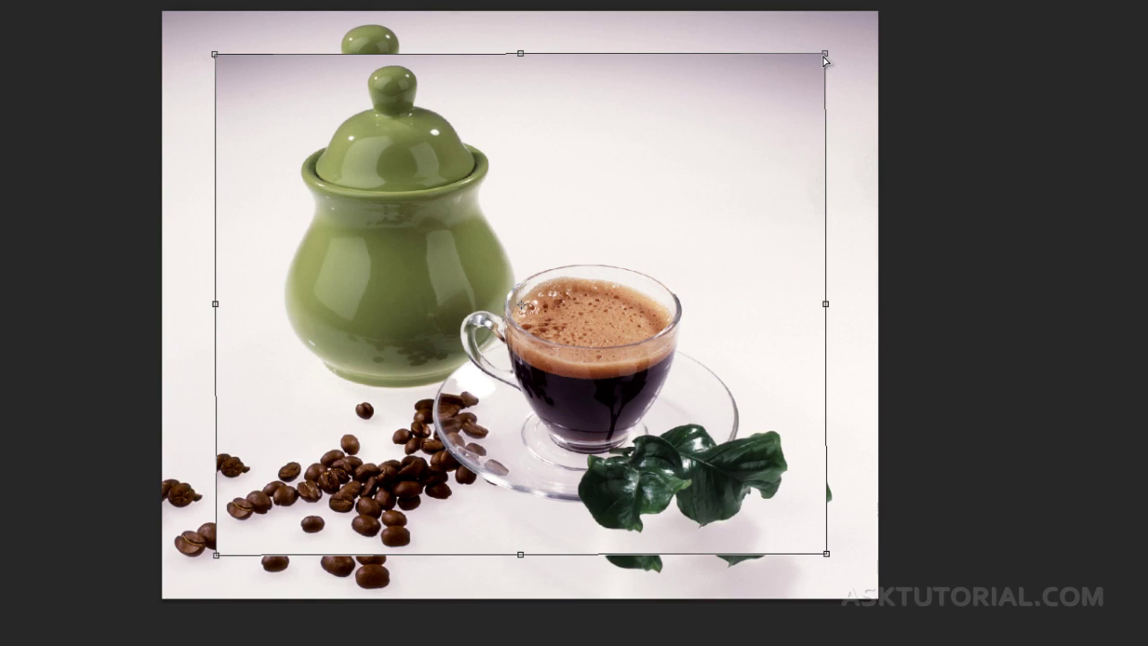
drag(826, 59, 785, 52)
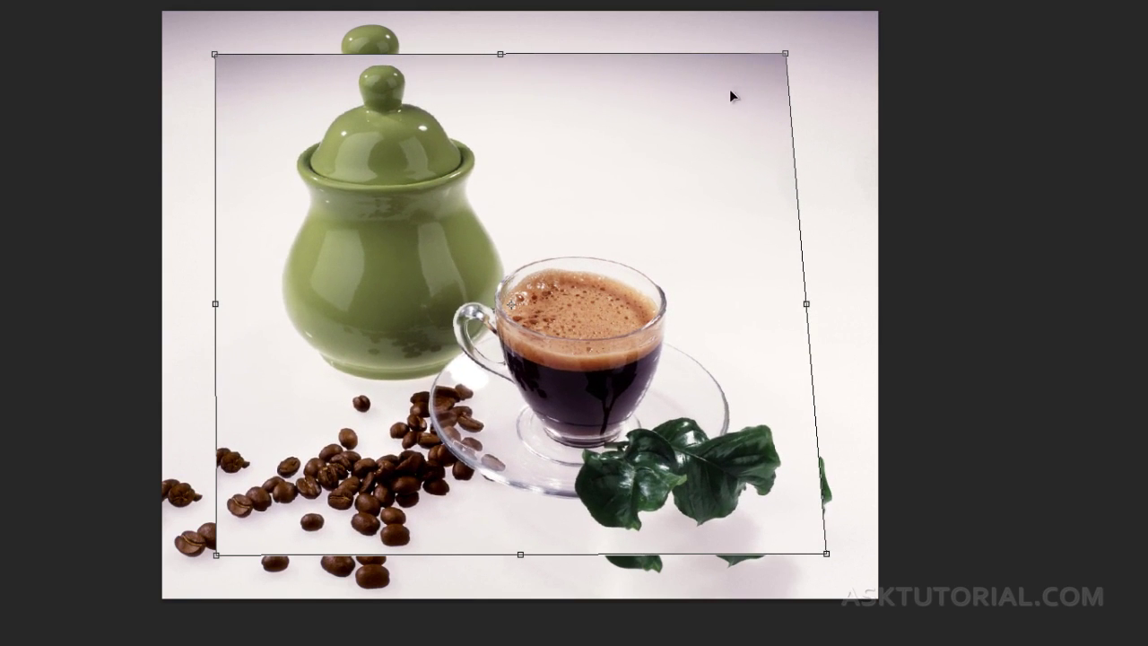
Distort Layer 1 by pulling its upper-left corner inward and slightly down
right_click(614, 183)
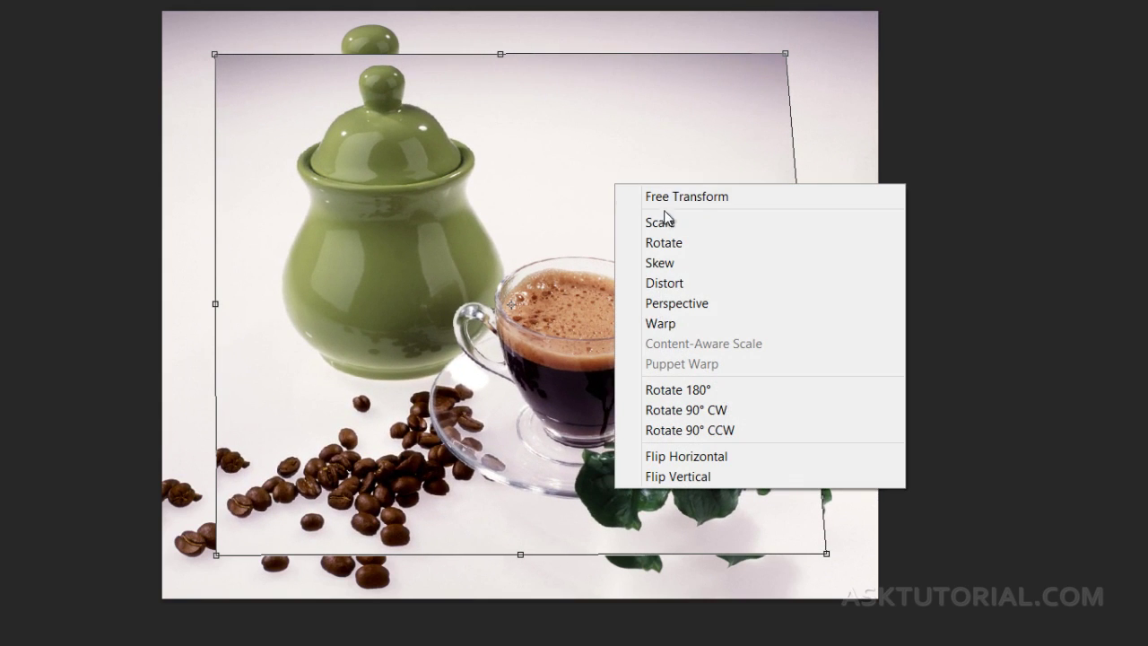
click(671, 282)
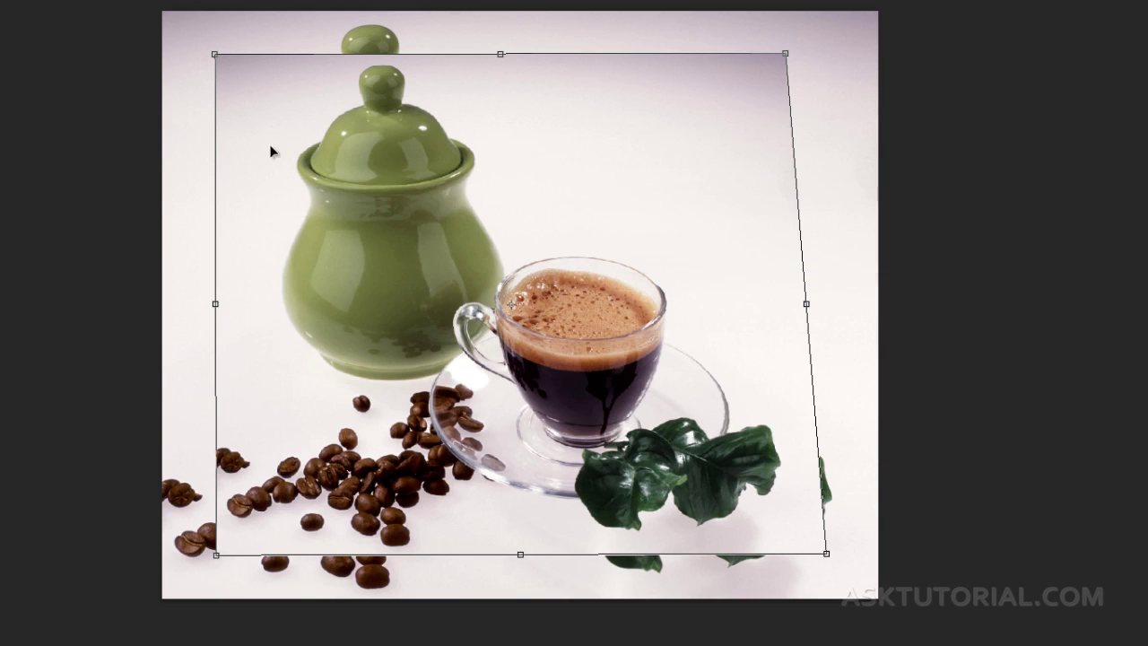
drag(218, 58, 261, 72)
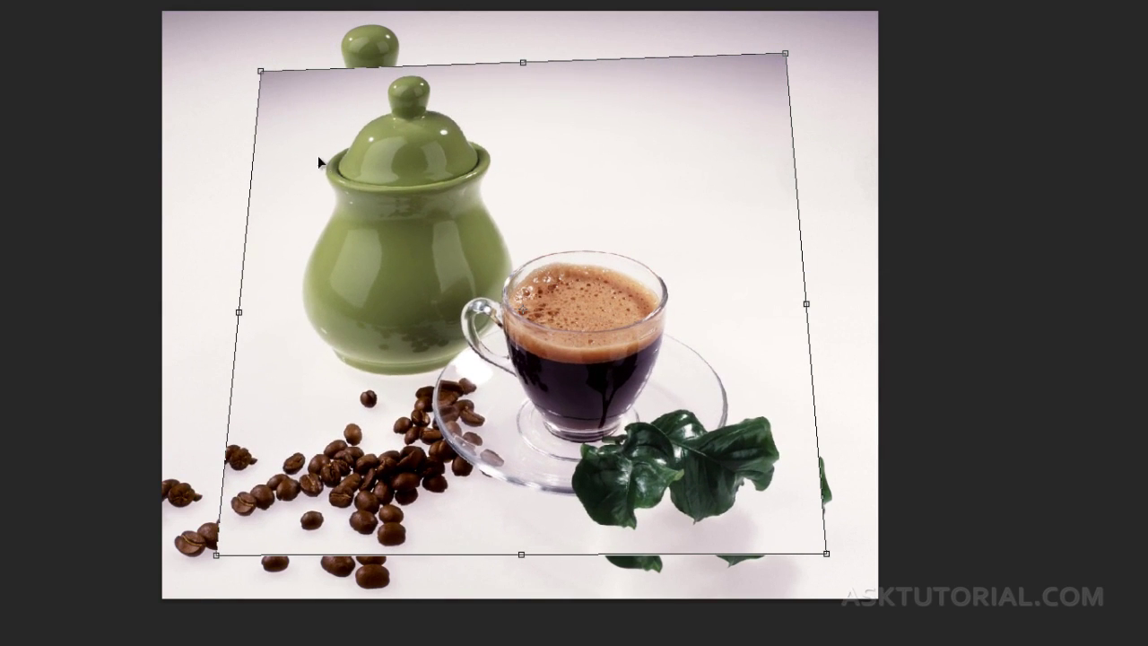
Apply Perspective to Layer 1, narrowing its top edge to under half the bottom width, and raise that edge slightly with Free Transform
right_click(392, 223)
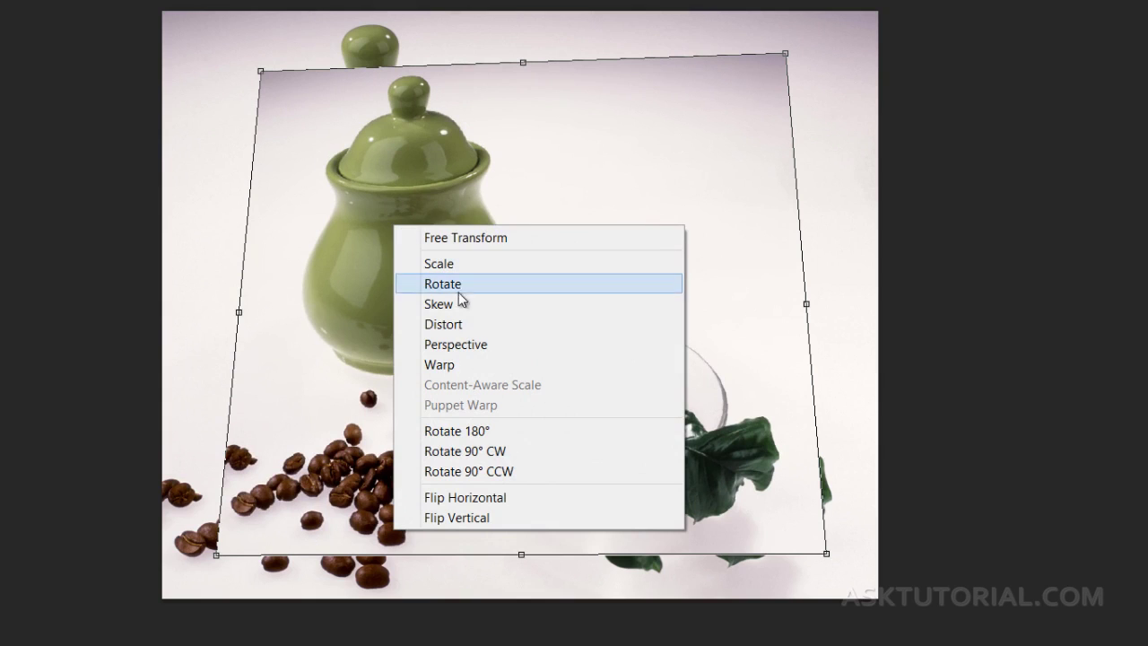
click(456, 345)
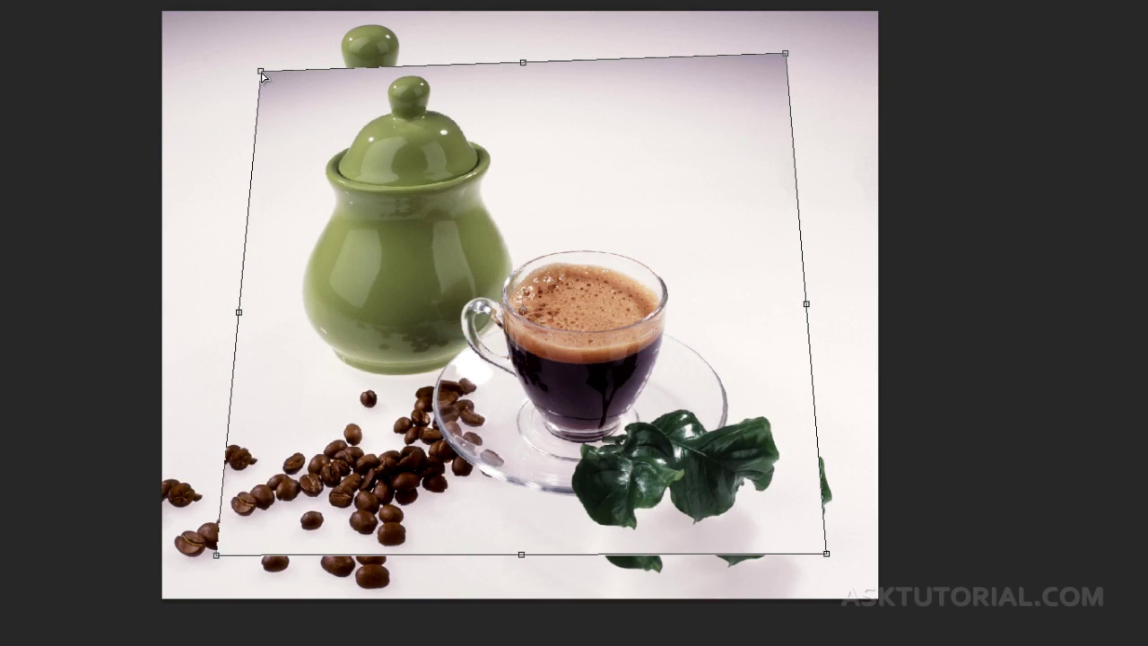
drag(265, 76, 399, 70)
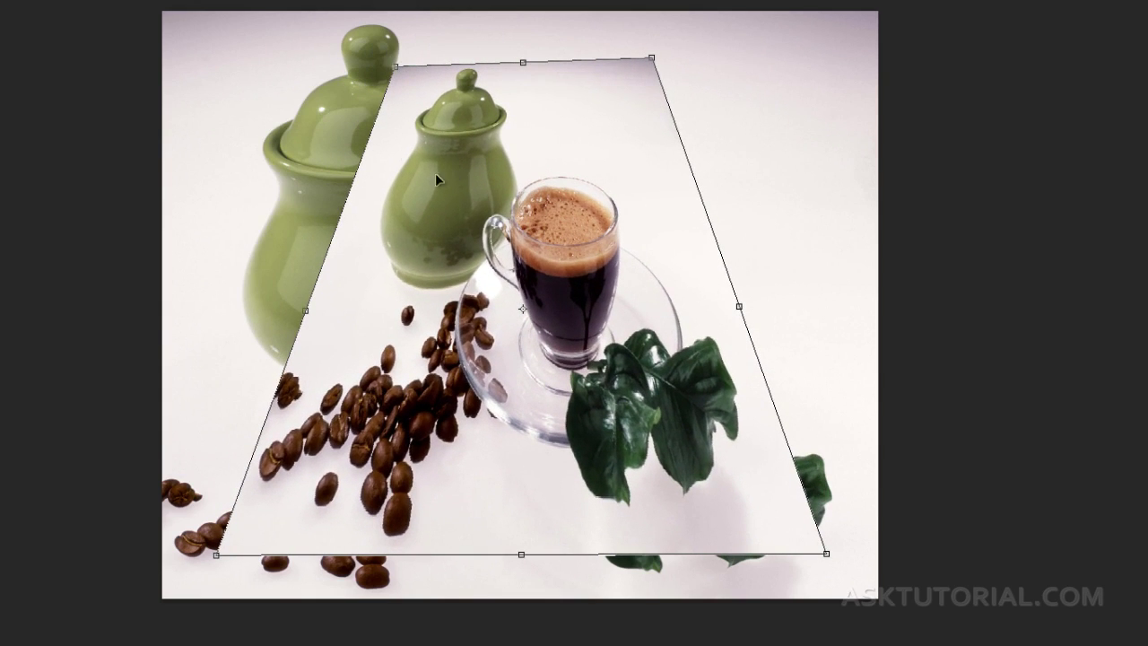
right_click(505, 153)
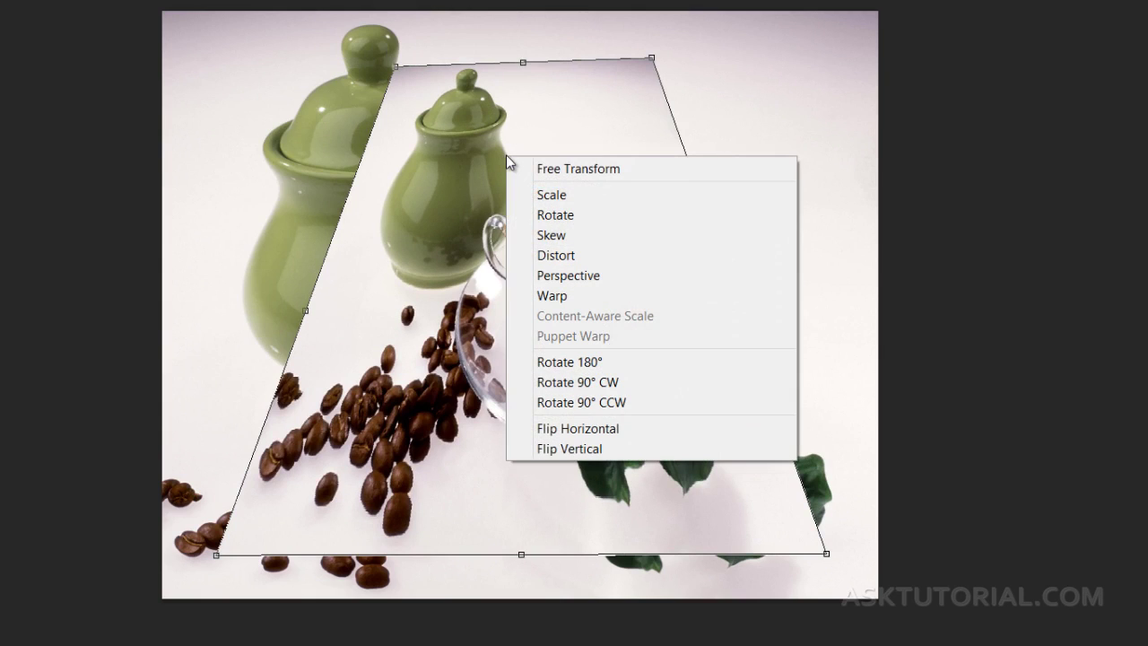
click(558, 169)
mouse_move(525, 63)
mouse_down()
mouse_move(538, 208)
mouse_move(535, 54)
mouse_move(540, 158)
mouse_move(523, 143)
mouse_move(528, 55)
mouse_up()
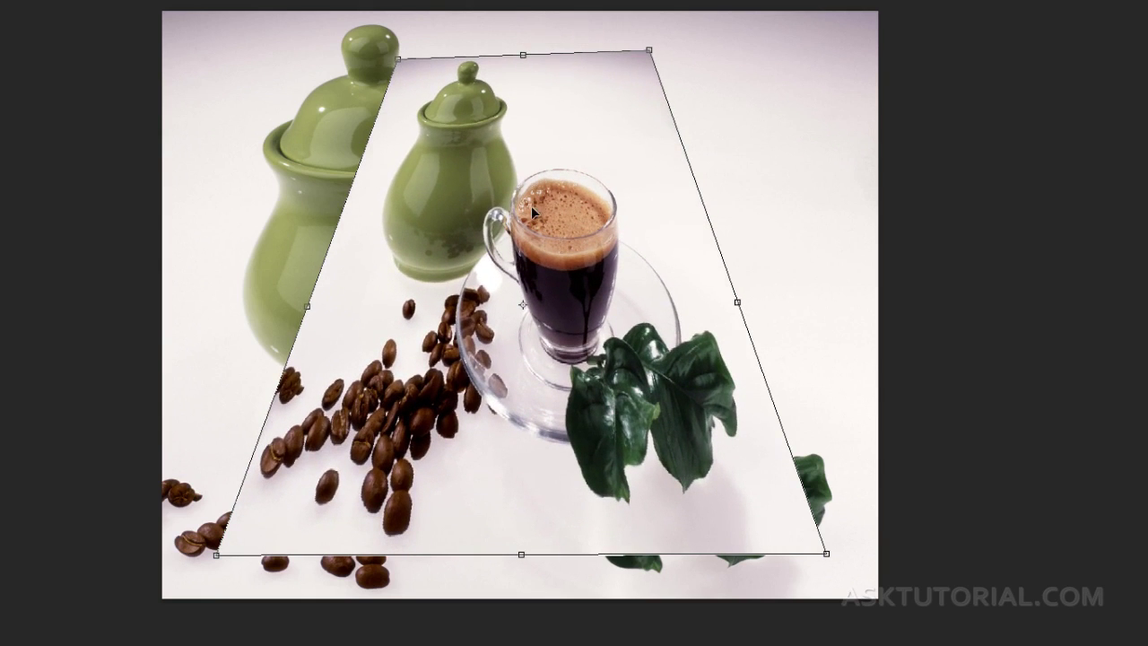
Warp Layer 1 by curling its upper-right and lower-left corners inward, apply the transform and move the layer slightly
right_click(530, 210)
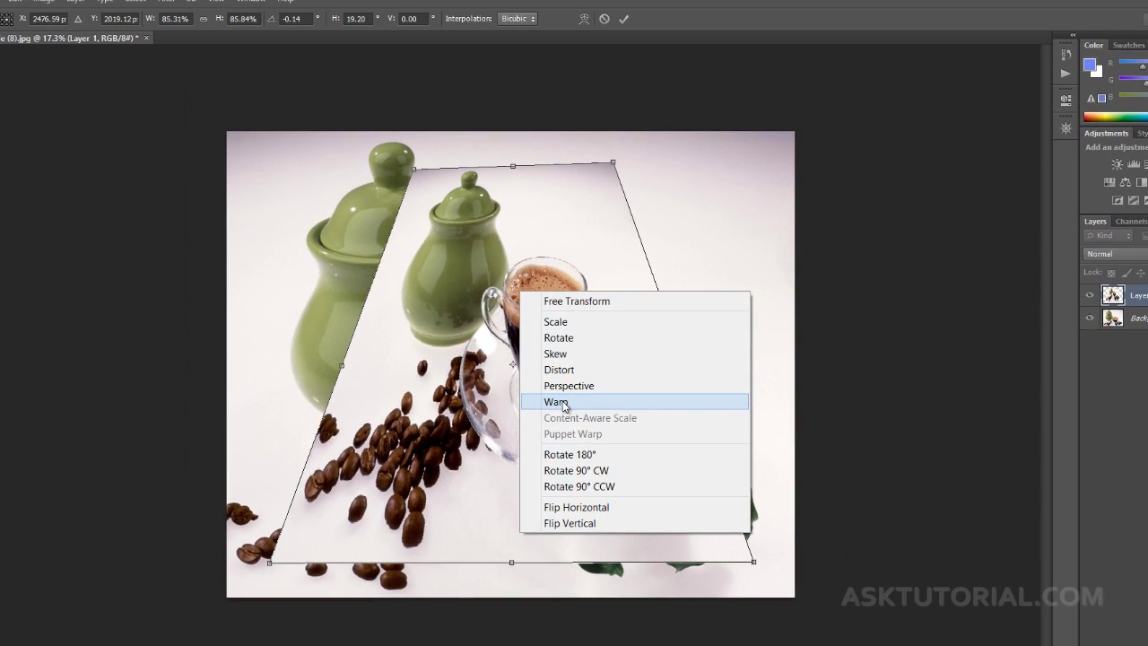
click(565, 406)
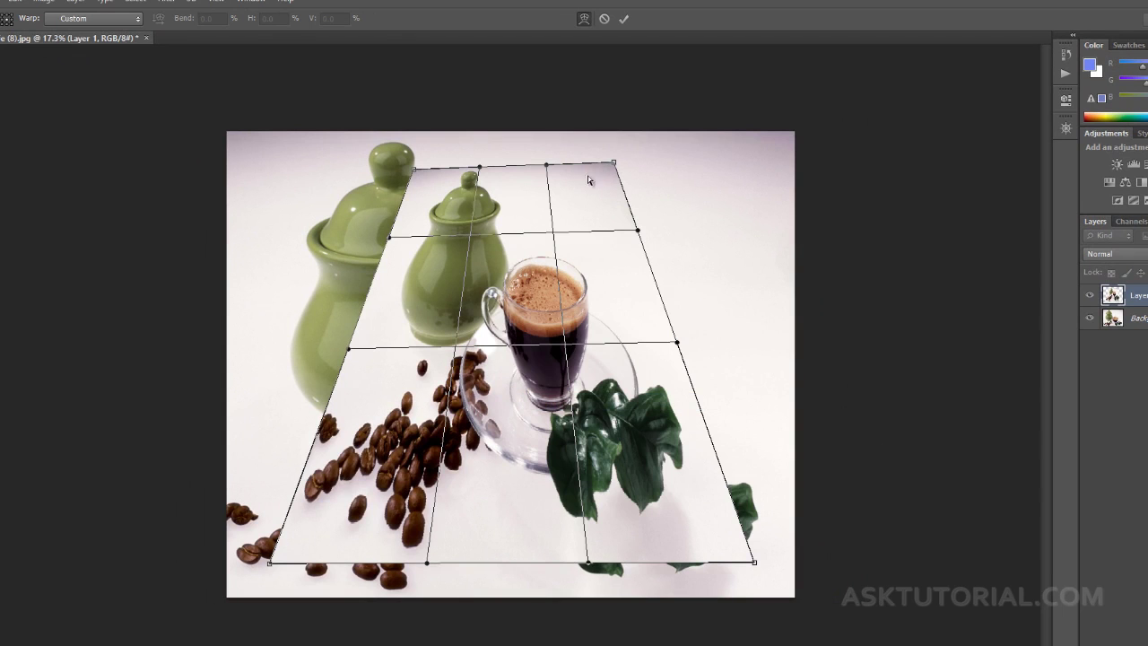
drag(588, 180, 535, 219)
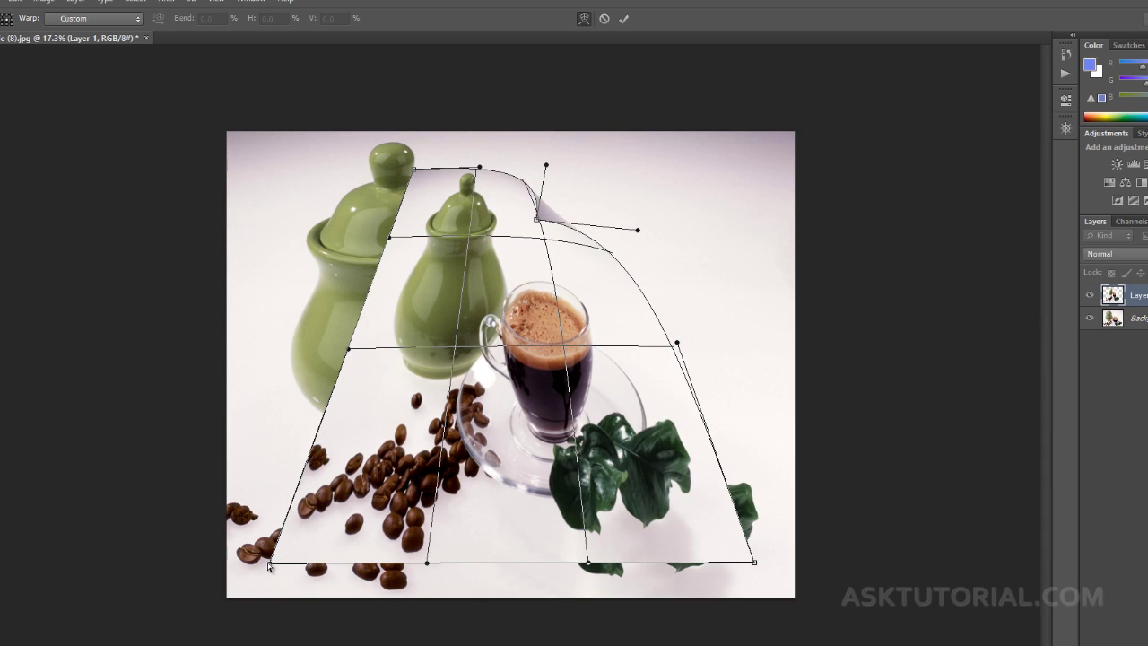
drag(270, 563, 563, 411)
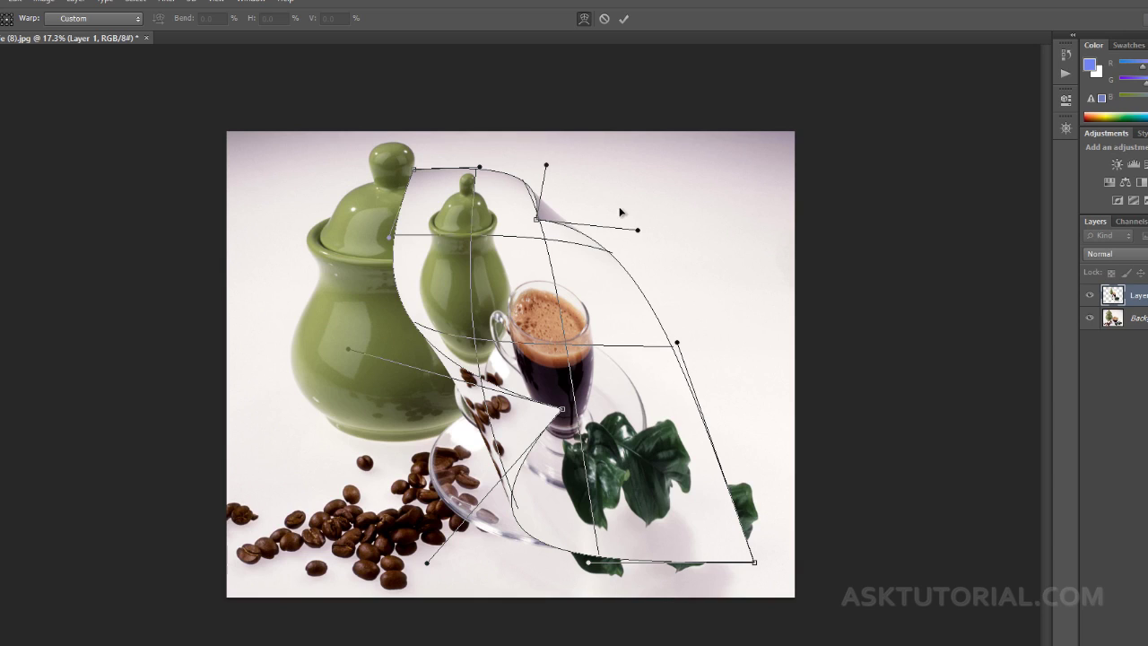
click(605, 20)
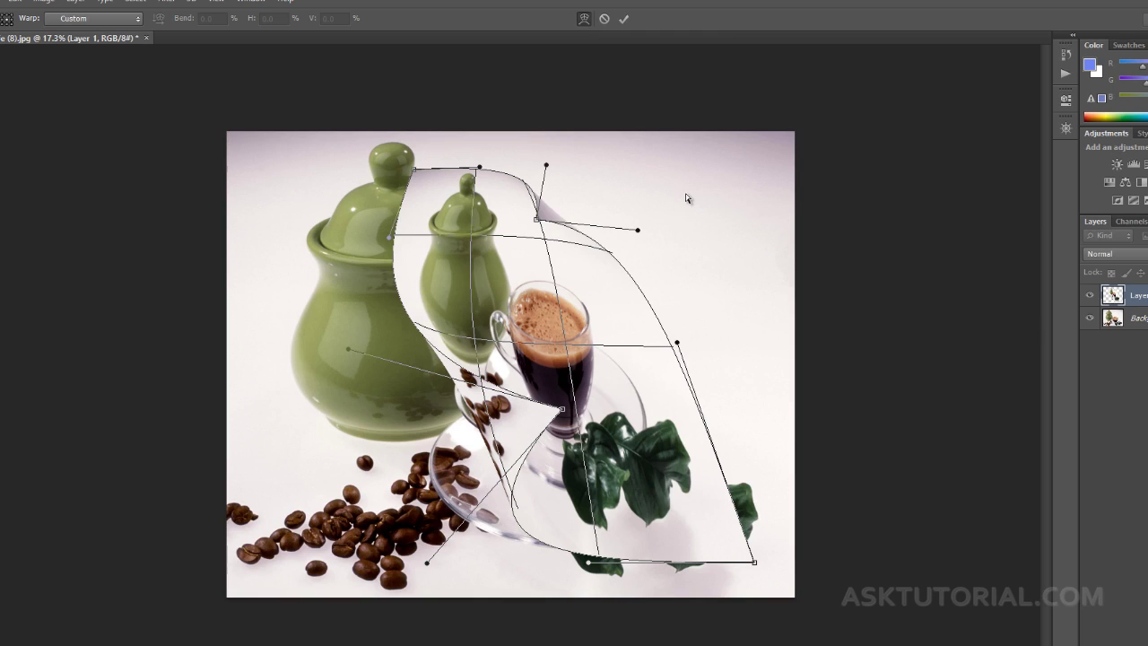
key(Return)
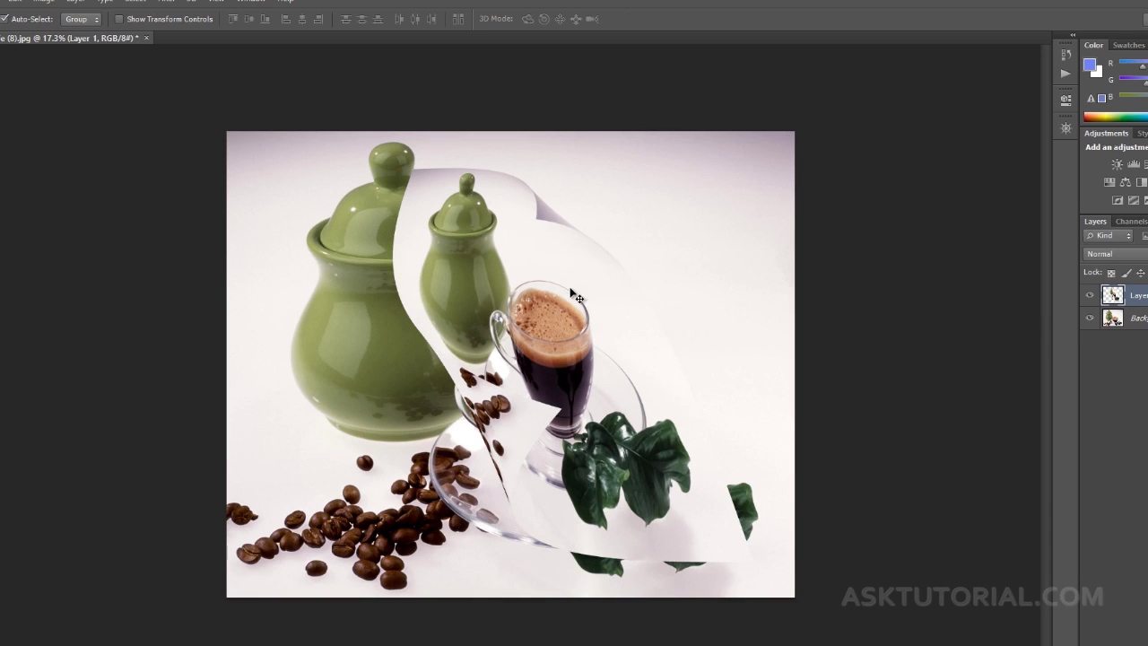
drag(544, 299, 552, 320)
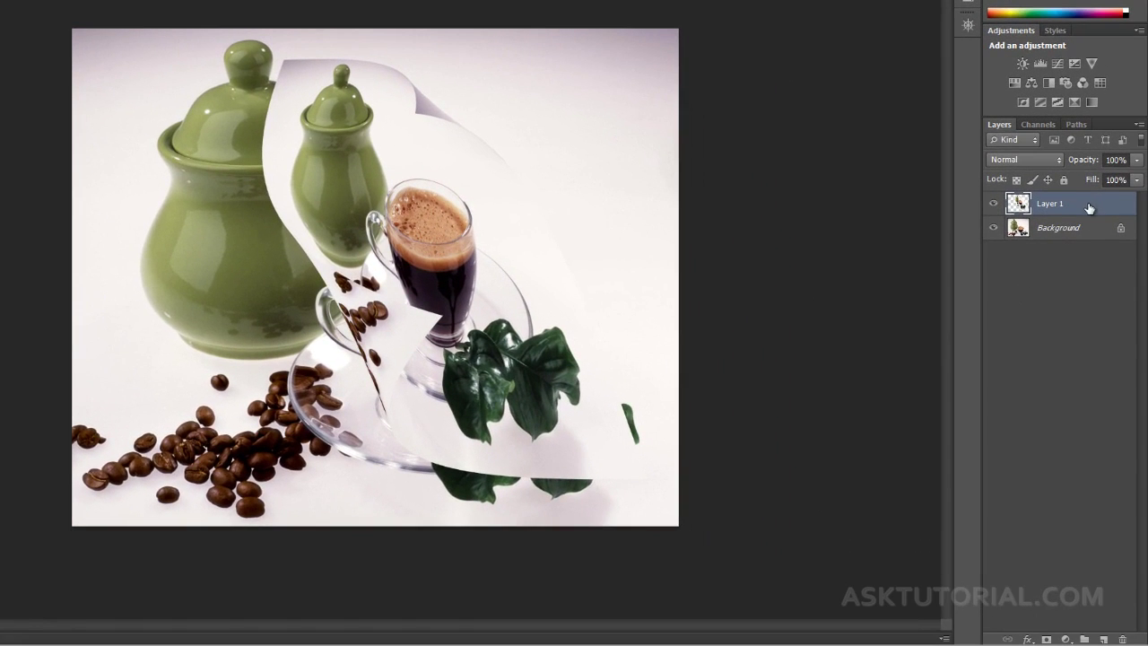
Add a Multiply Drop Shadow to Layer 1 with 64% opacity, 81° angle, 143 px distance and 87 px size
click(1027, 639)
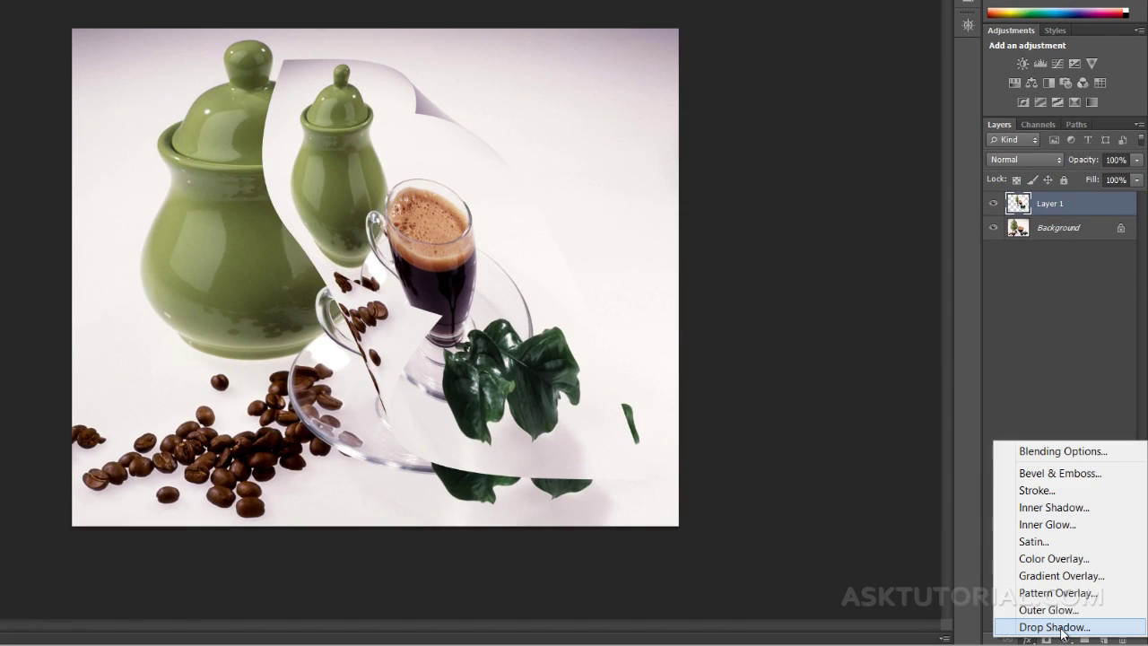
click(1058, 628)
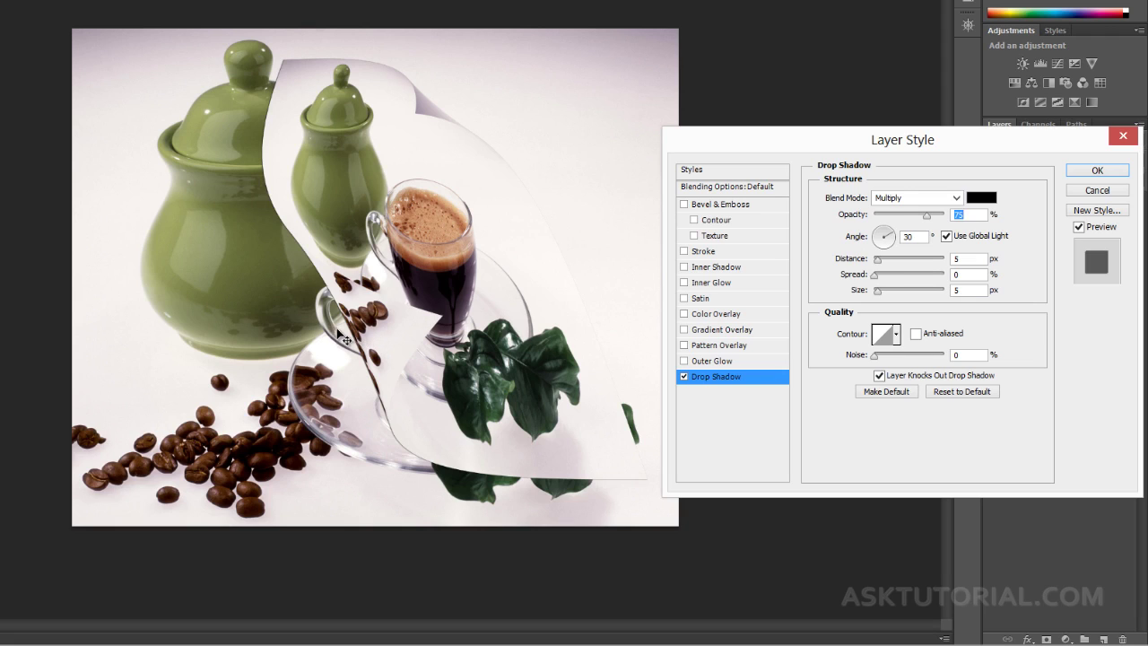
mouse_move(341, 338)
mouse_down()
mouse_move(315, 346)
mouse_move(330, 341)
mouse_move(344, 355)
mouse_up()
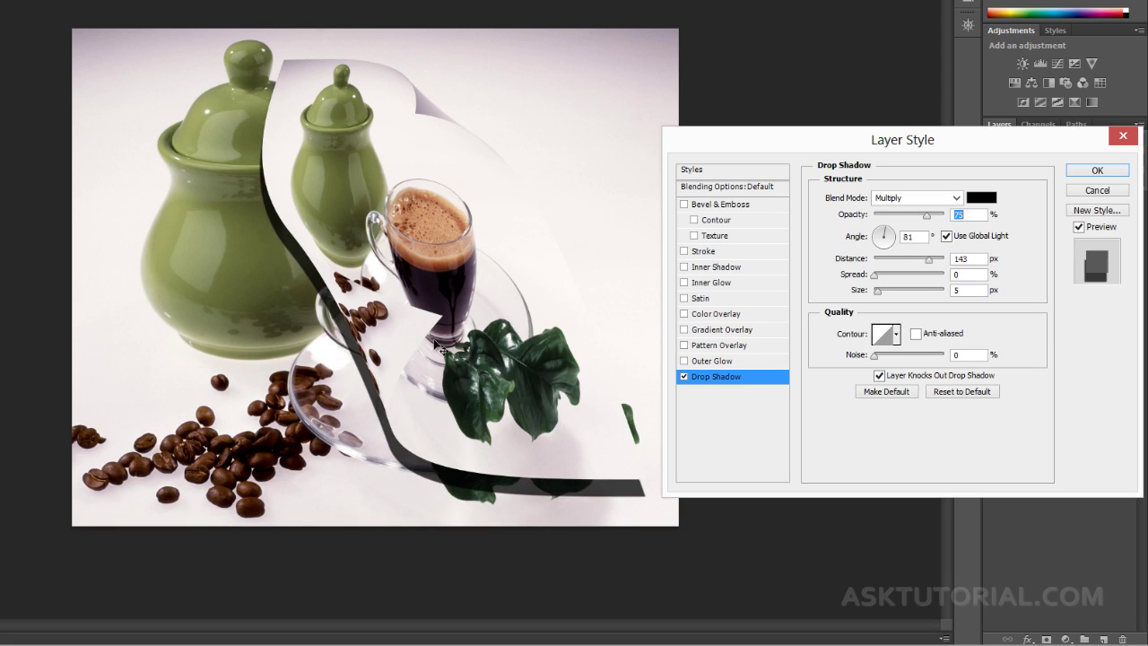
drag(926, 221, 908, 219)
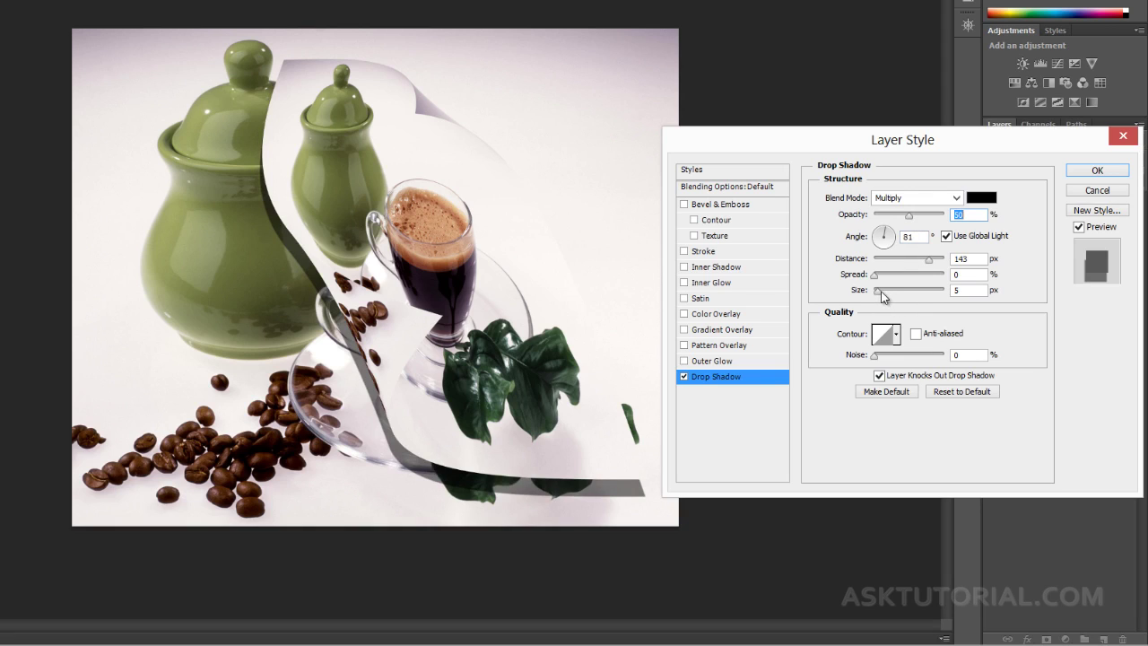
drag(882, 297, 894, 297)
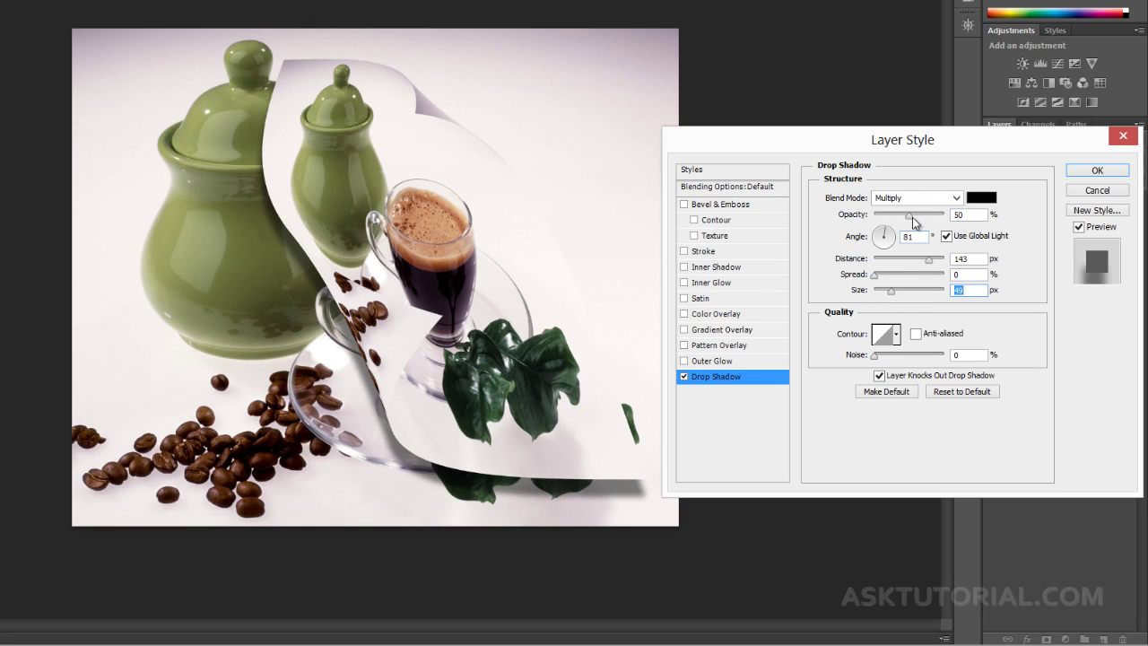
drag(911, 218, 920, 218)
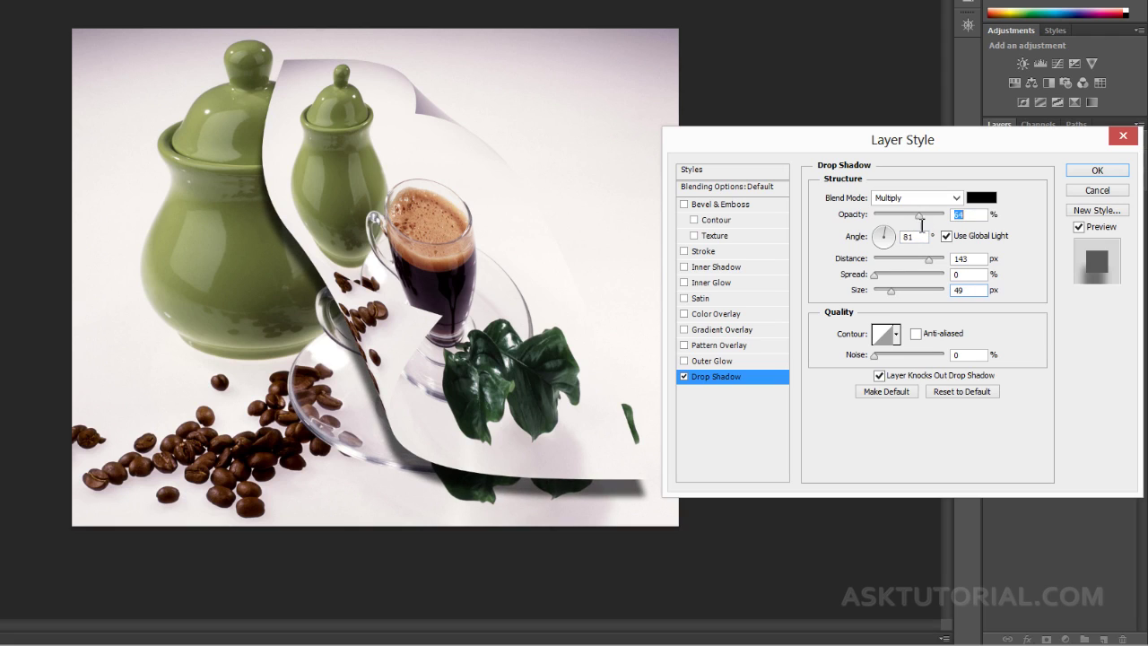
drag(893, 294, 901, 294)
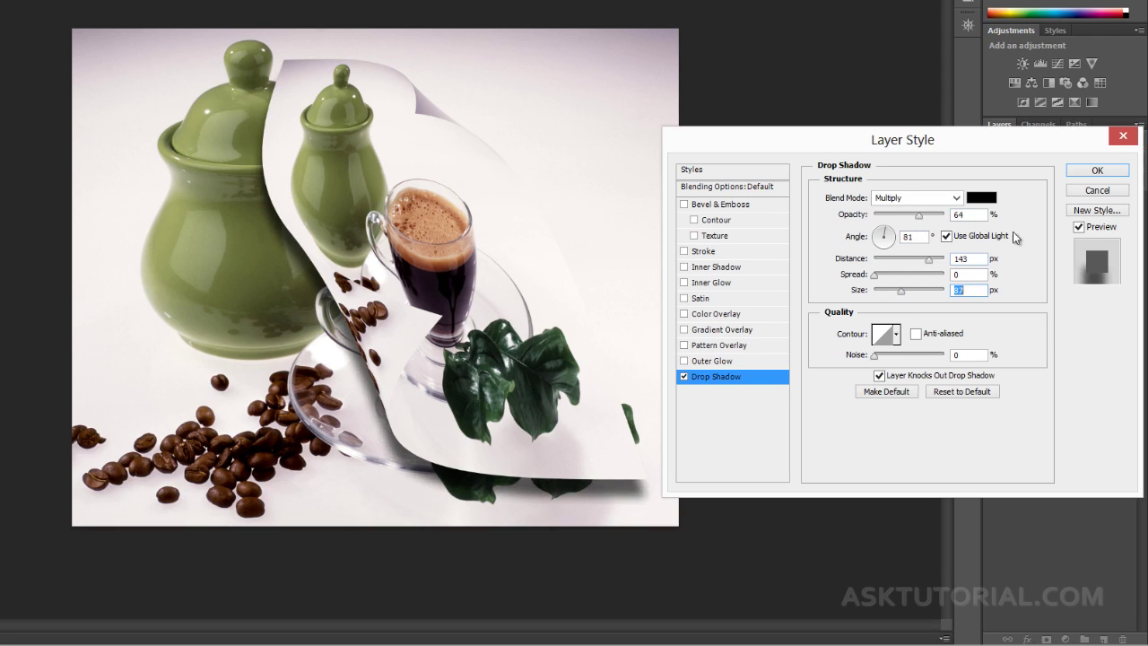
click(1088, 177)
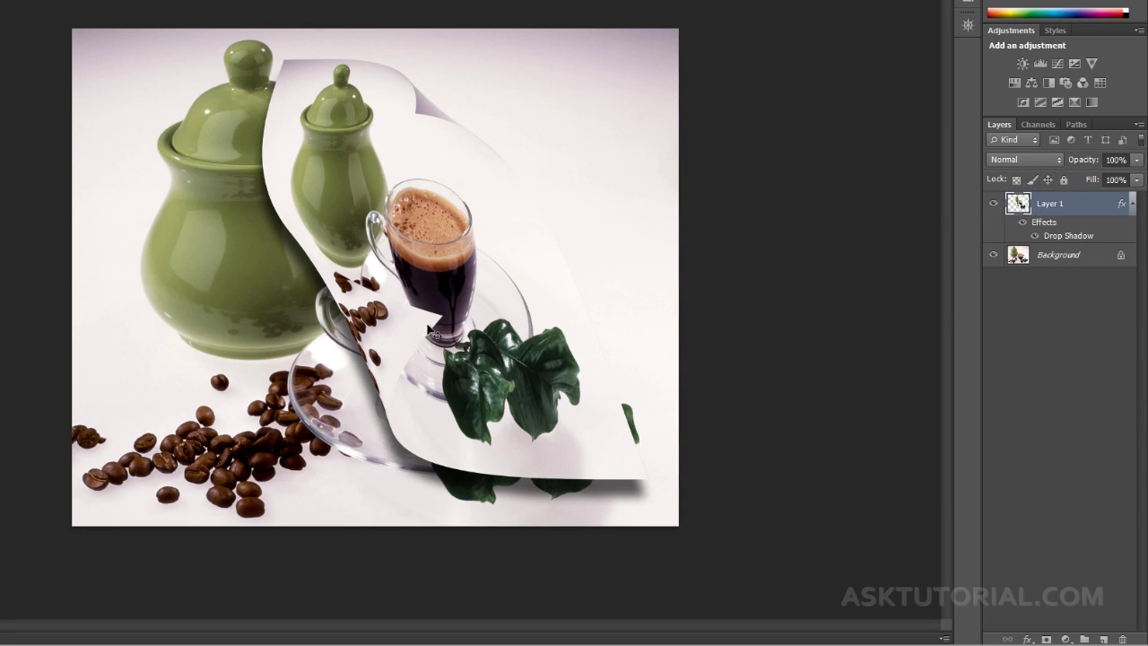
Move Layer 1 slightly left, scale it to about half size with Free Transform, and place it in the photo's upper-right area
drag(446, 312, 407, 335)
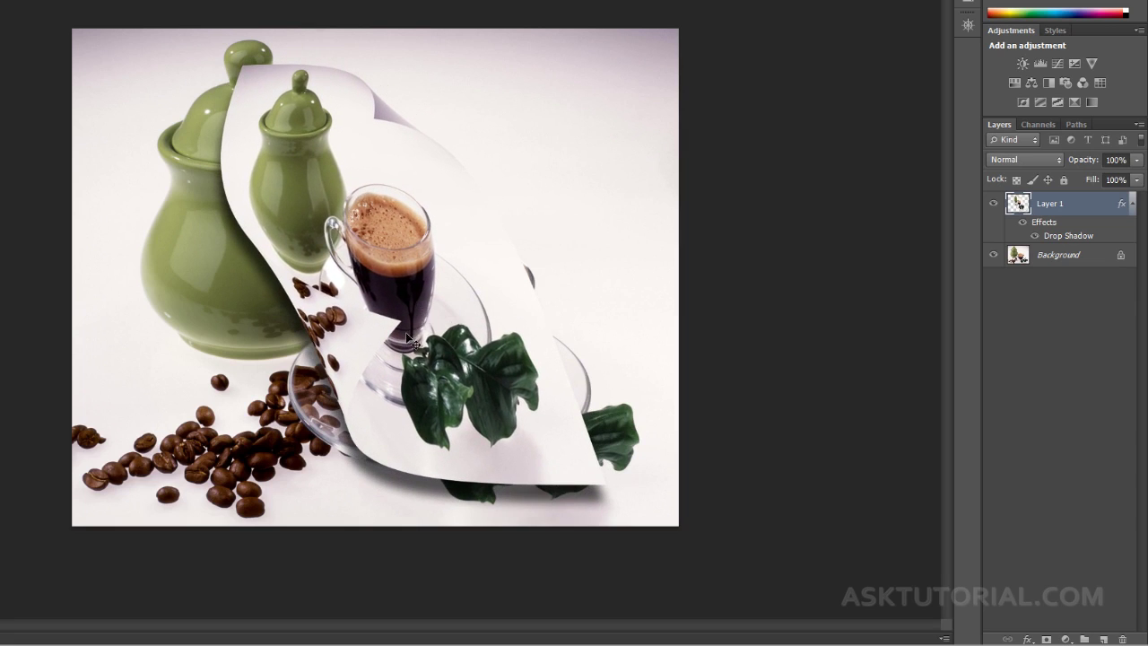
key(ctrl+t)
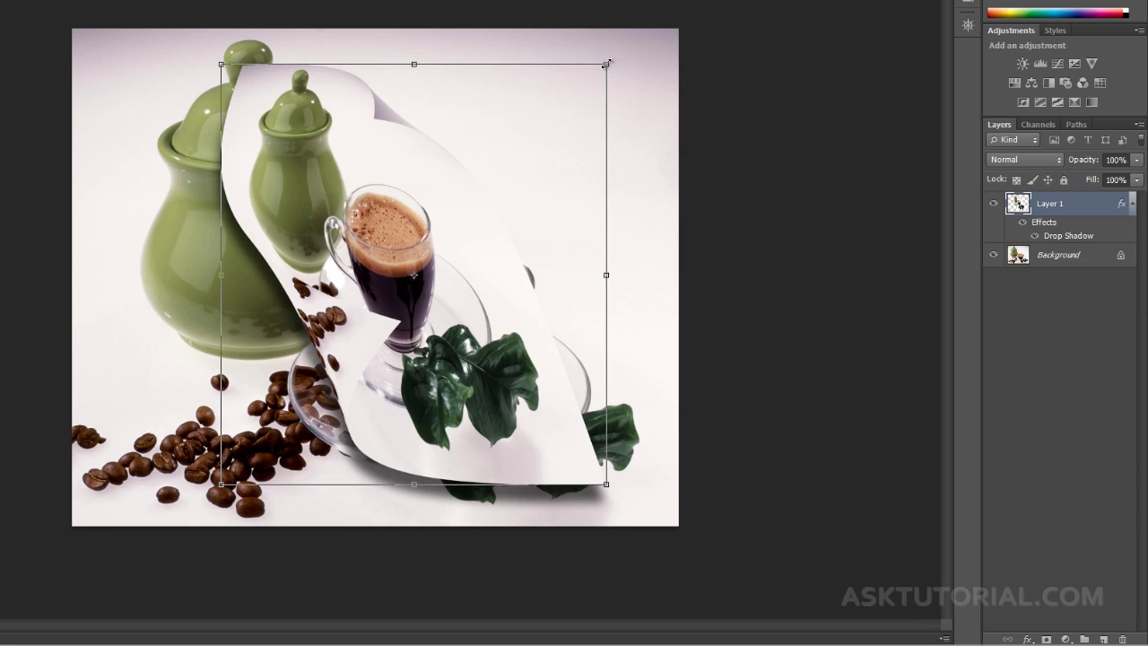
drag(607, 64, 402, 277)
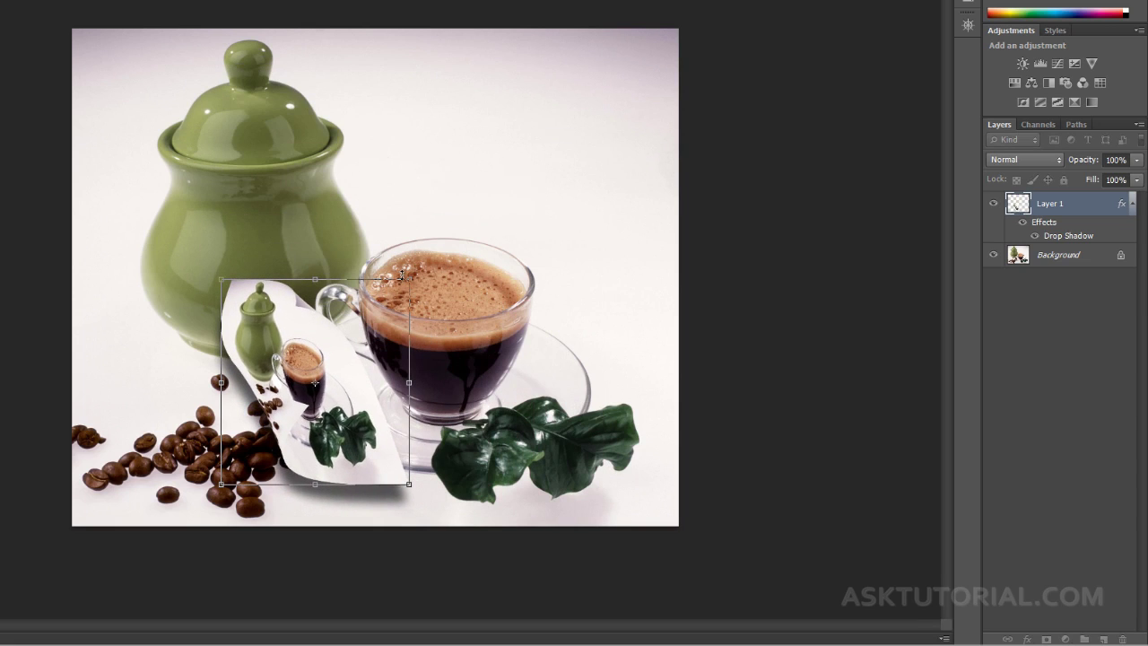
key(Return)
drag(292, 395, 531, 155)
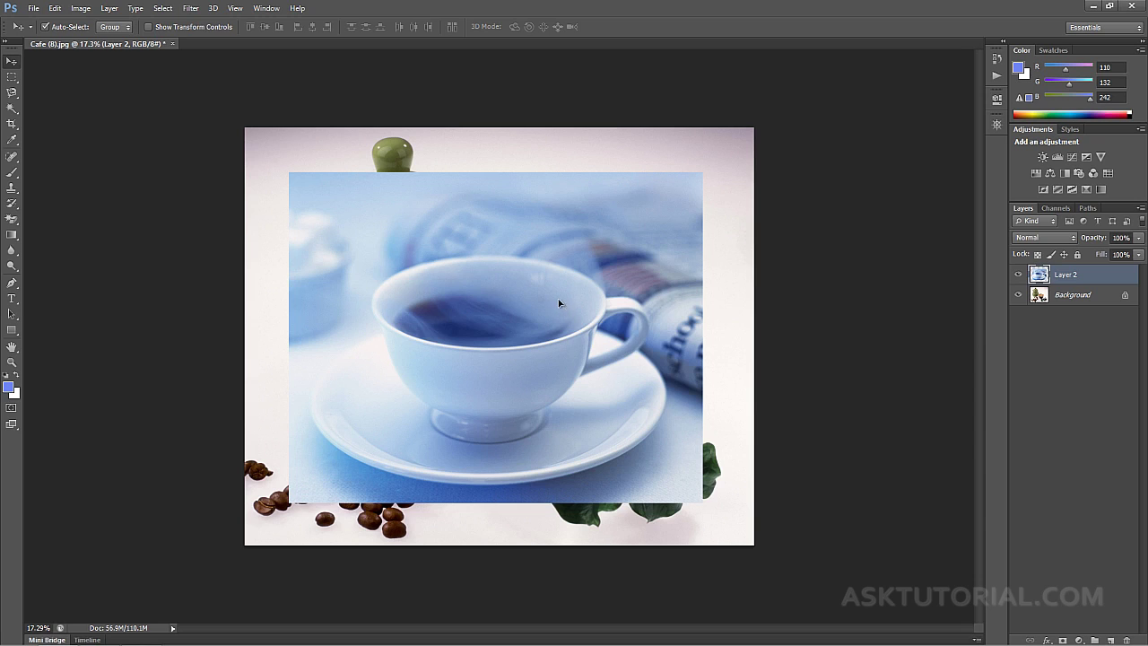
Move the blue cup photo on Layer 2 slightly right and up over the Background
drag(586, 304, 513, 307)
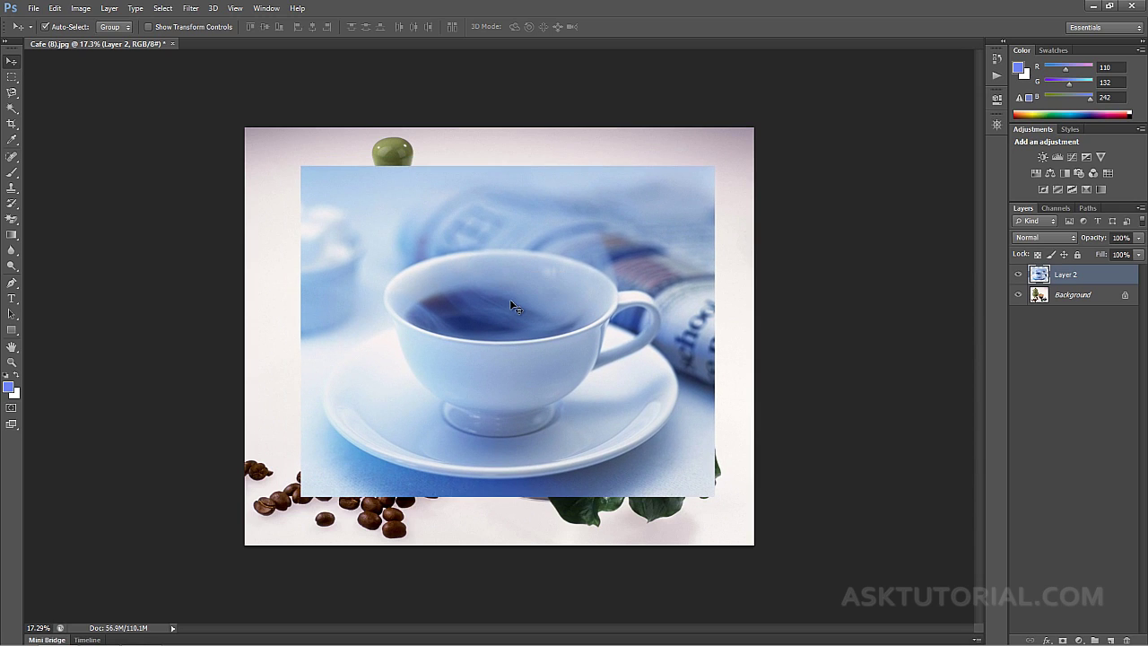
key(ctrl+t)
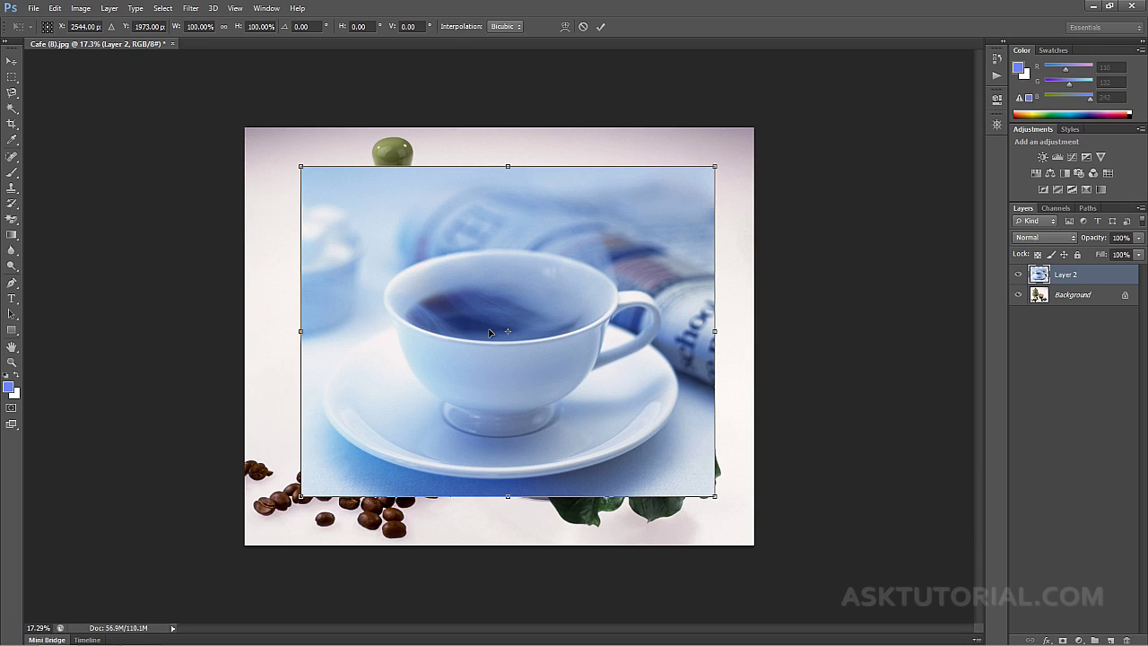
key(Return)
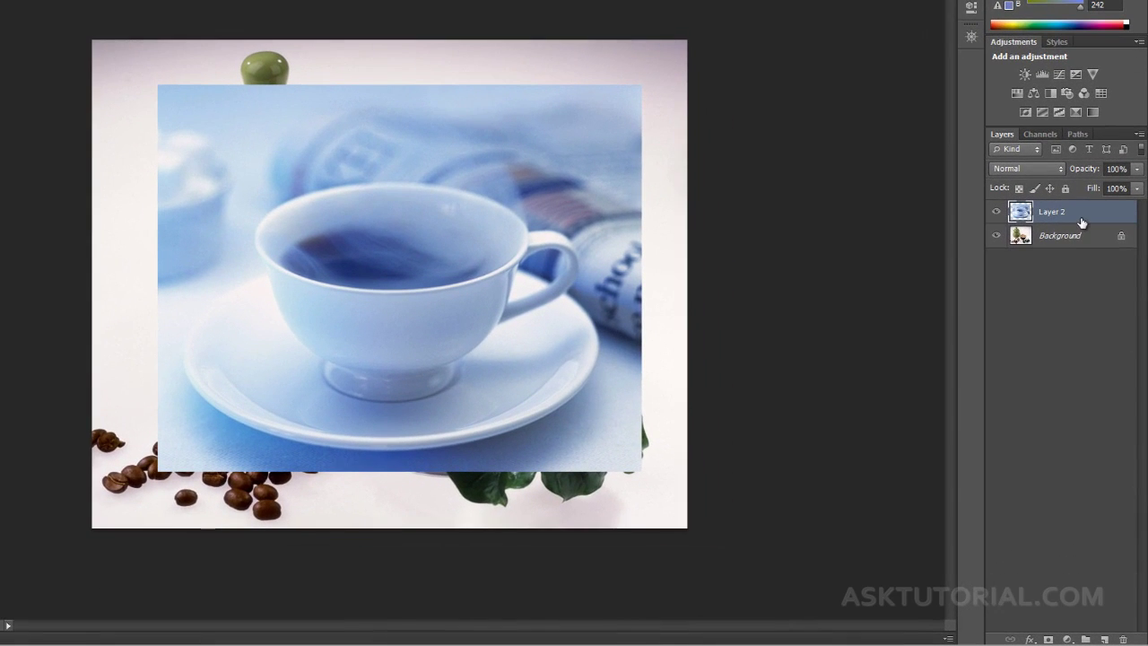
Duplicate Layer 2, scale the copy down to a tiny thumbnail with Free Transform, and place it on the Background left of the cup photo
drag(1082, 221, 1103, 639)
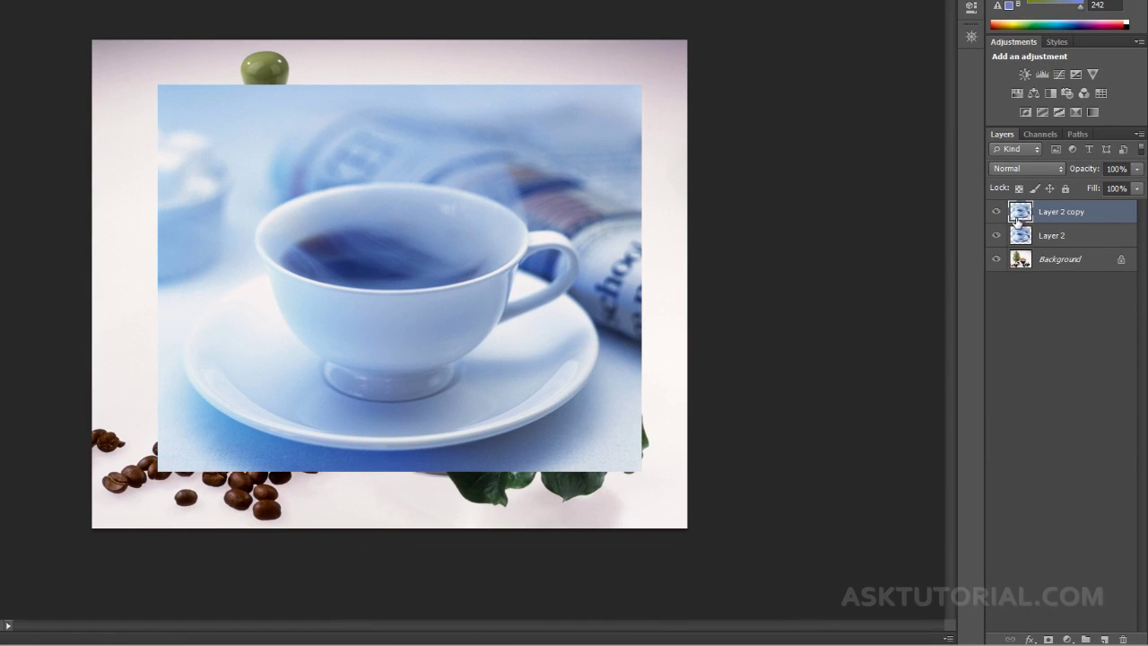
key(ctrl+t)
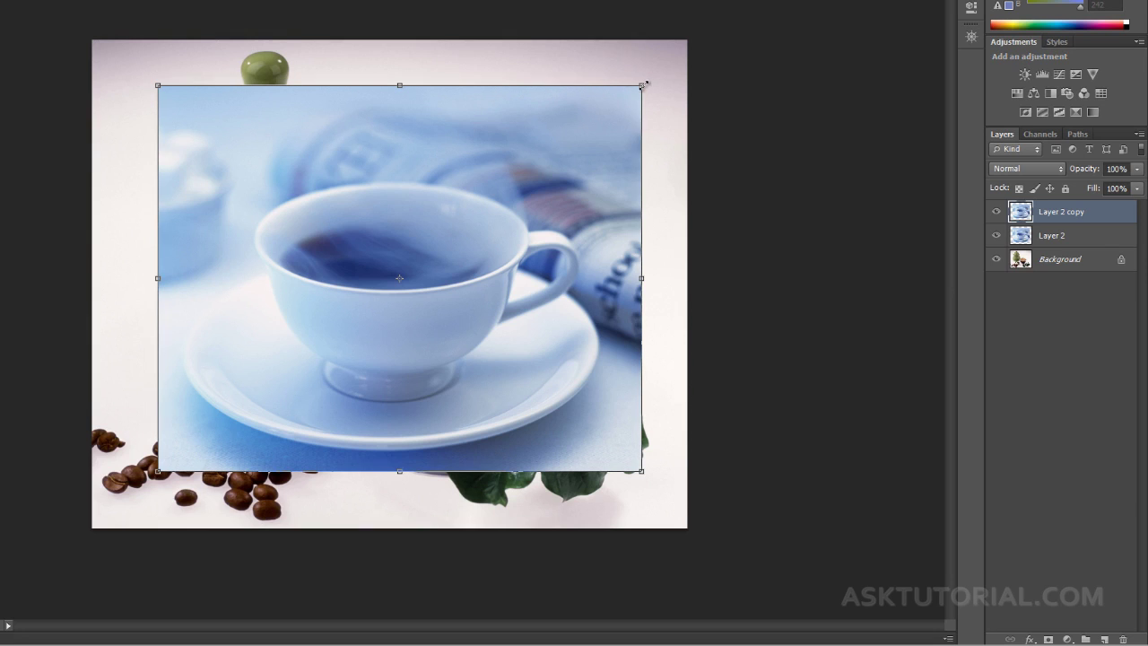
drag(642, 86, 183, 451)
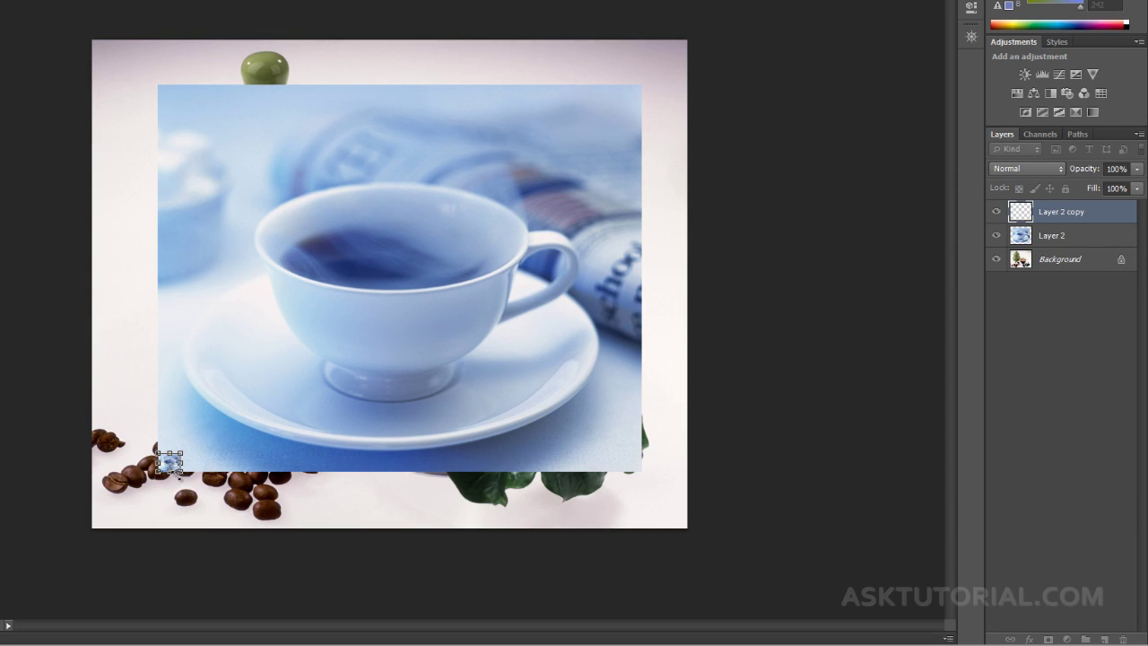
drag(166, 462, 123, 395)
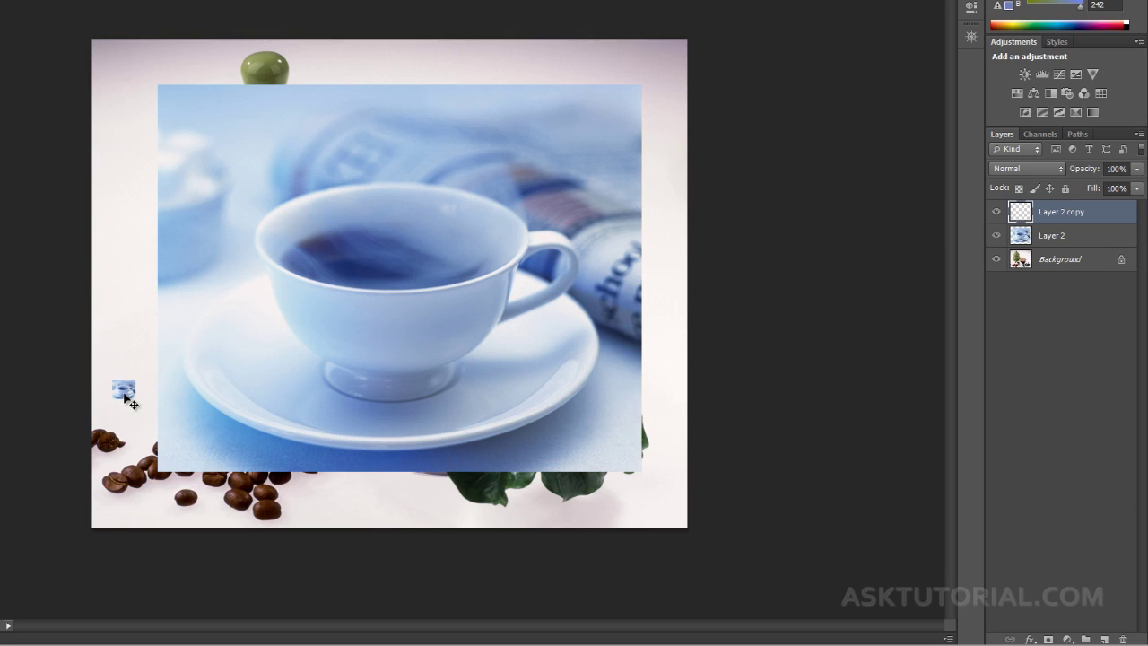
Enlarge the tiny Layer 2 copy to slightly larger than the original cup photo and shift the two cup layers apart horizontally
key(ctrl+t)
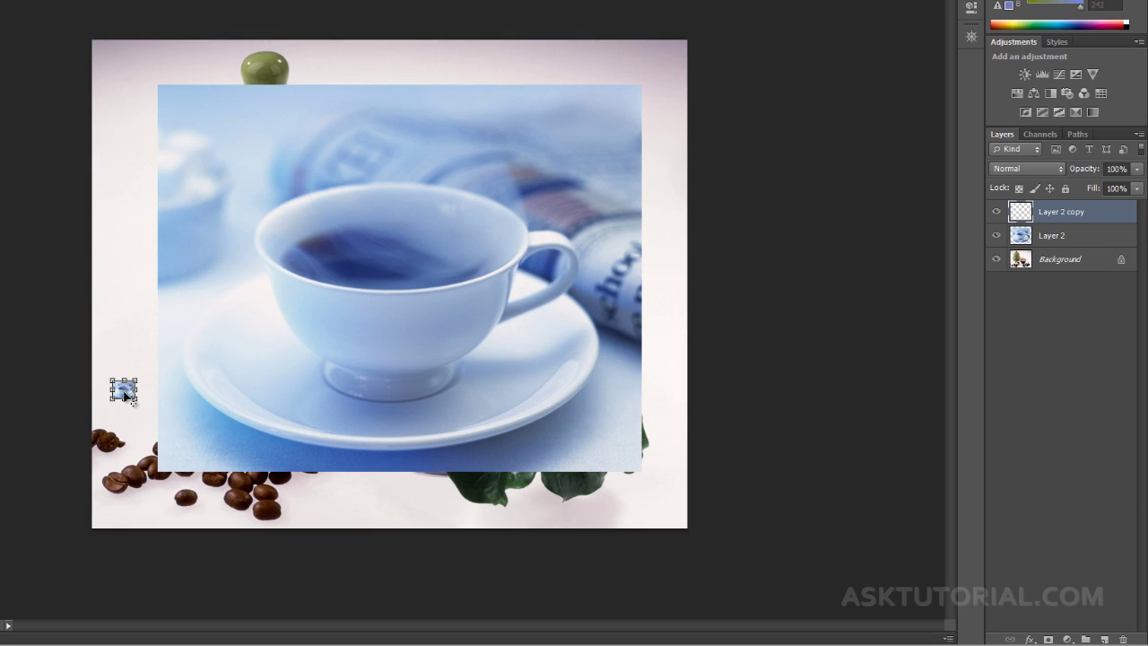
drag(136, 380, 708, 37)
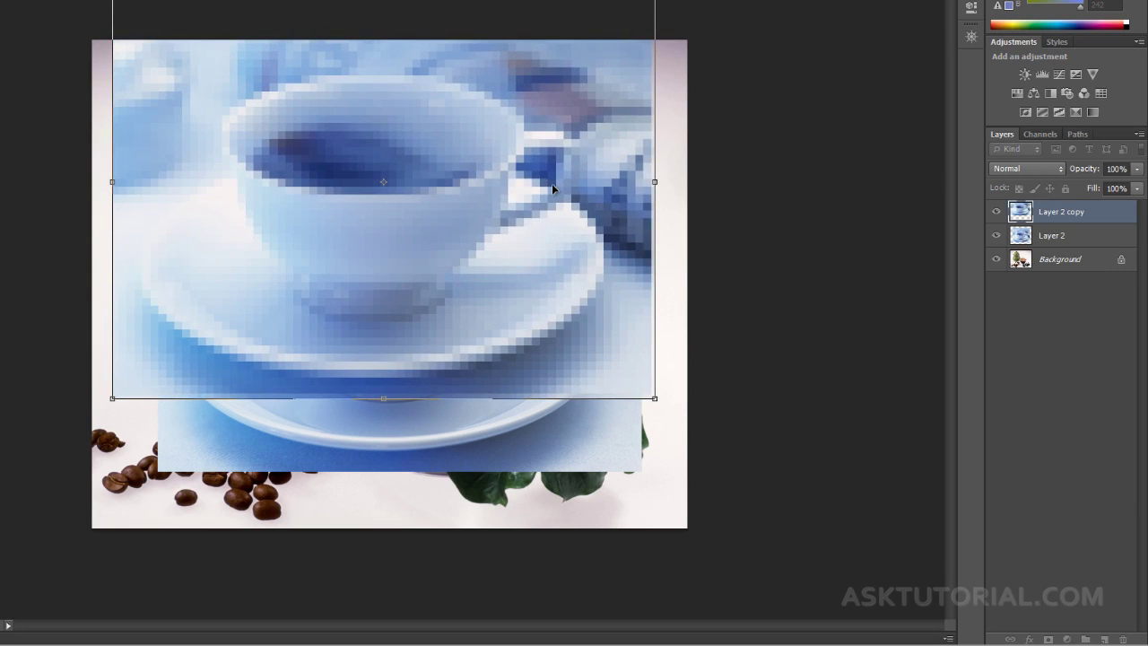
key(Return)
drag(464, 199, 209, 284)
drag(486, 272, 601, 272)
drag(283, 292, 547, 292)
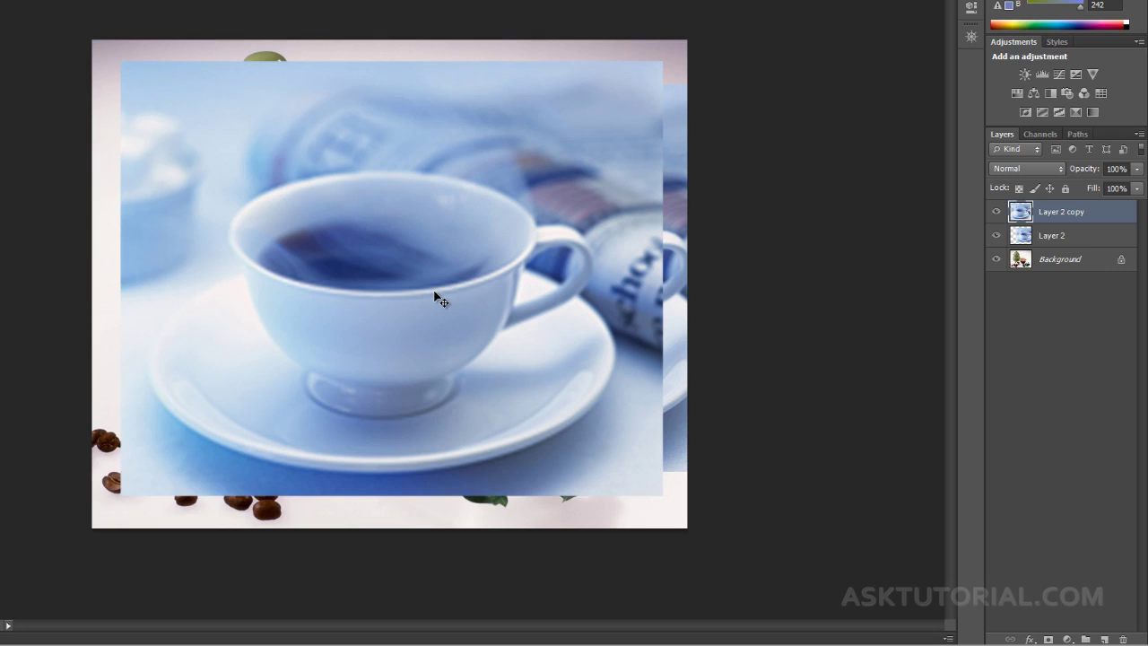
With Layer 2 copy hidden, move Layer 2 back to the middle of the Background and convert it to a Smart Object
click(997, 213)
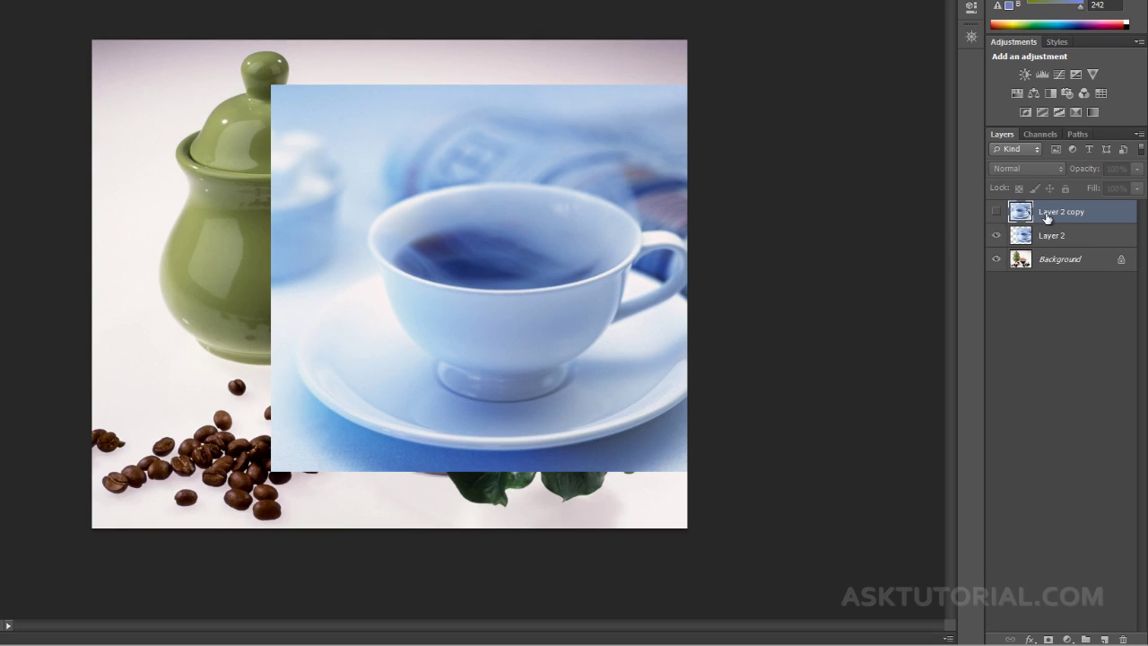
drag(532, 266, 414, 271)
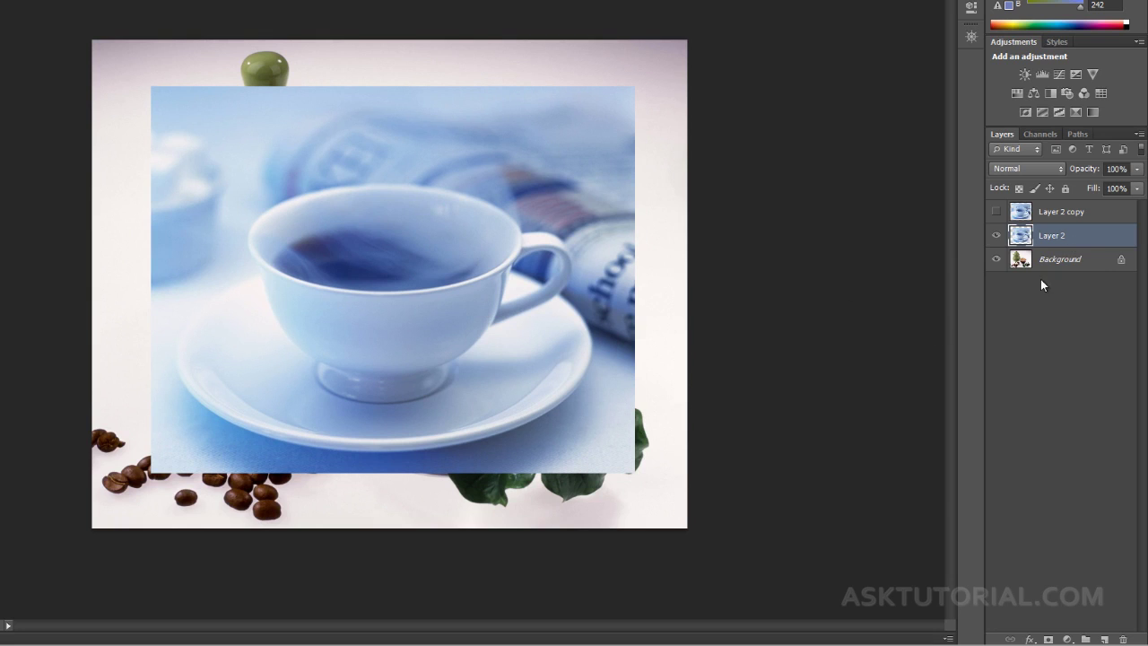
right_click(1082, 237)
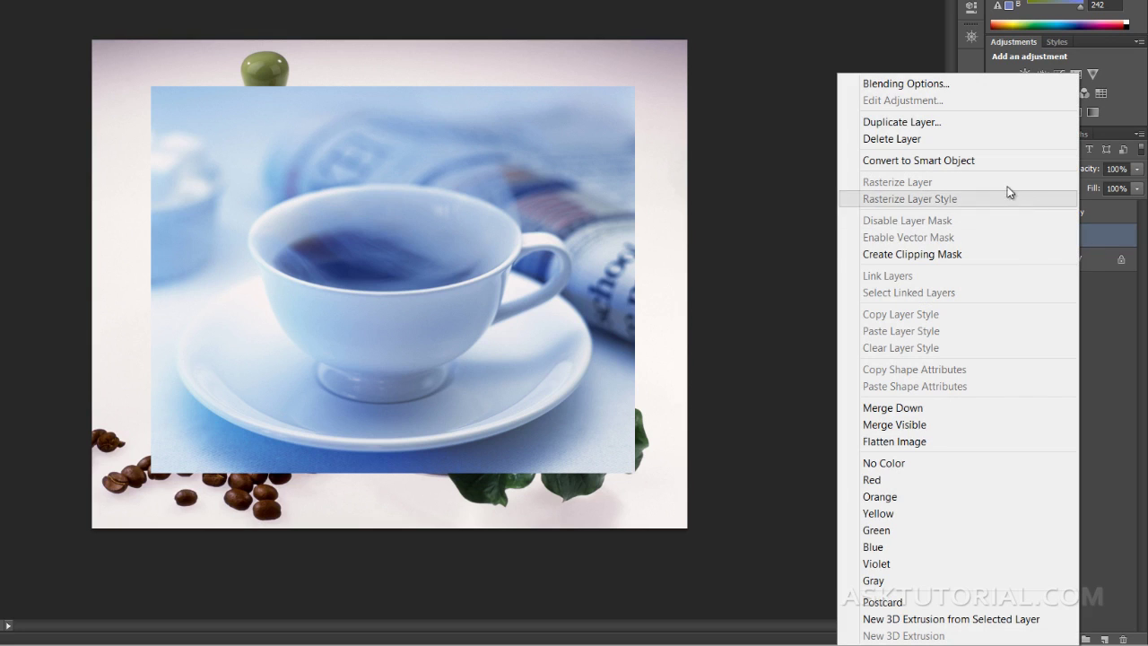
click(954, 164)
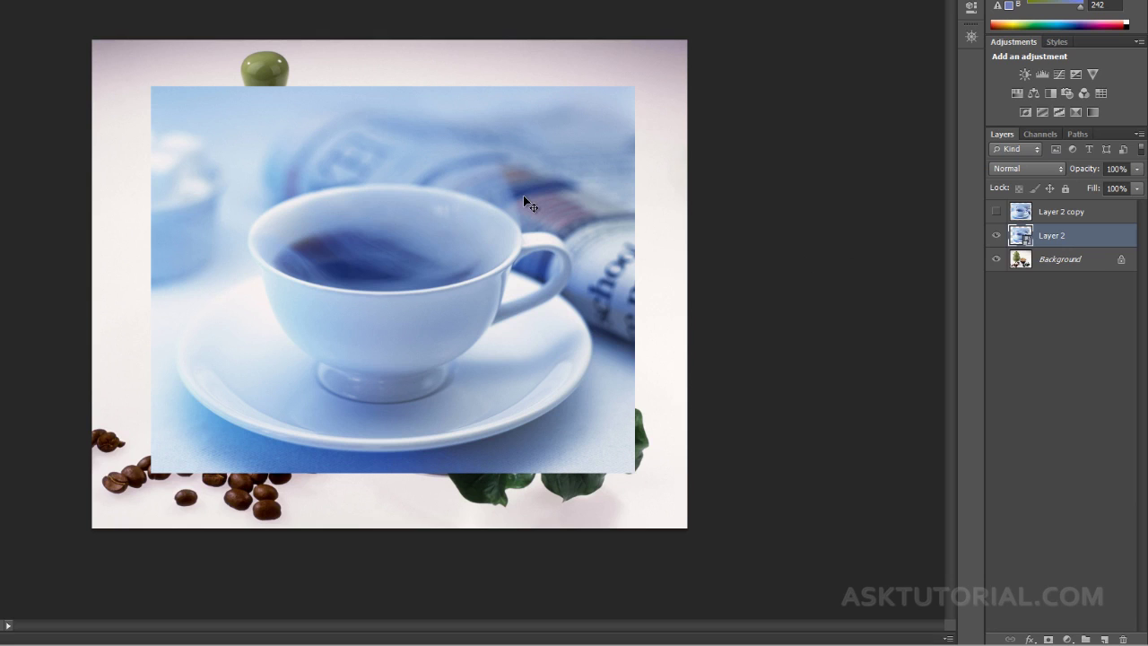
Scale the Layer 2 Smart Object down to a tiny thumbnail over the green leaf with Free Transform and apply it
key(ctrl+t)
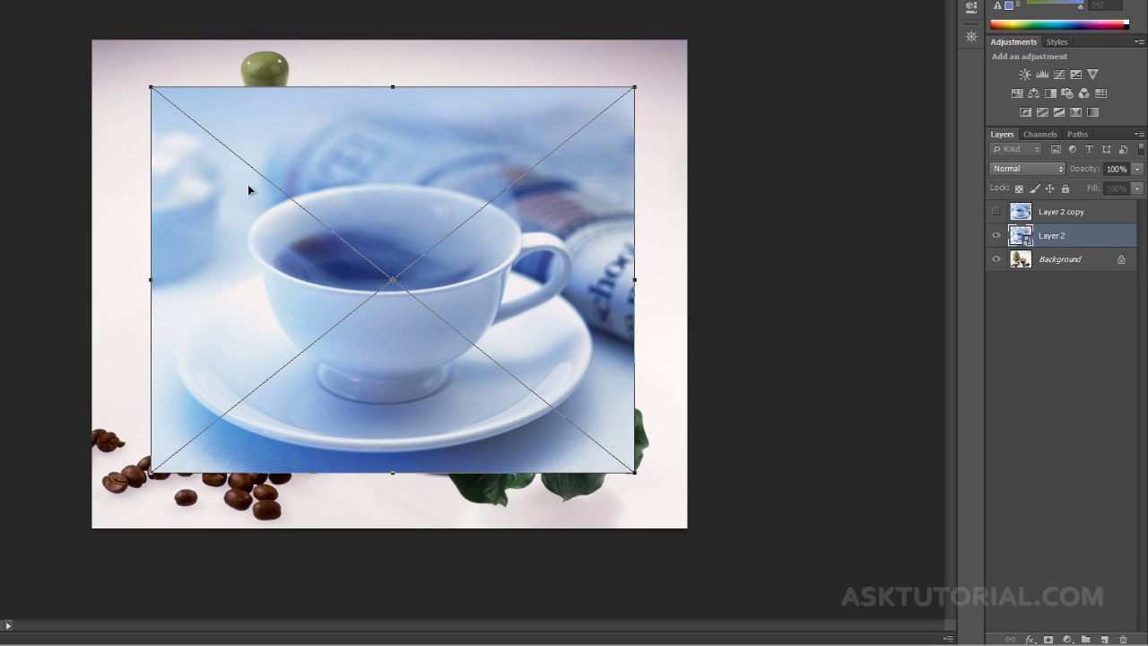
drag(151, 87, 619, 447)
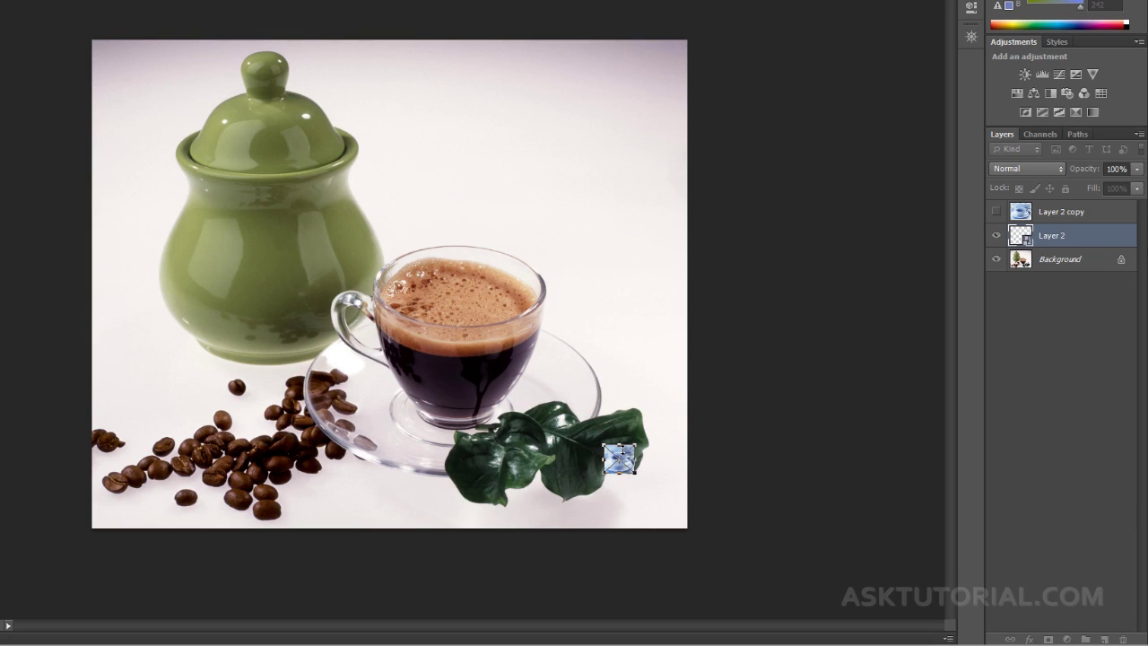
key(Return)
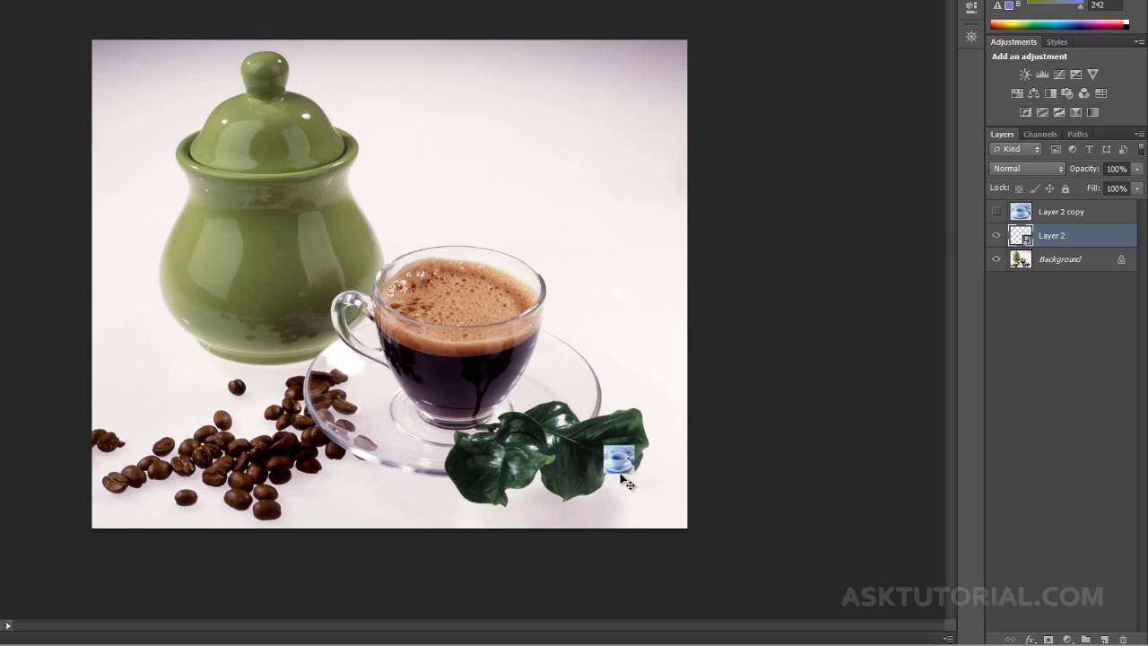
Enlarge the Layer 2 Smart Object until it covers most of the photo again and reposition it slightly
key(ctrl+t)
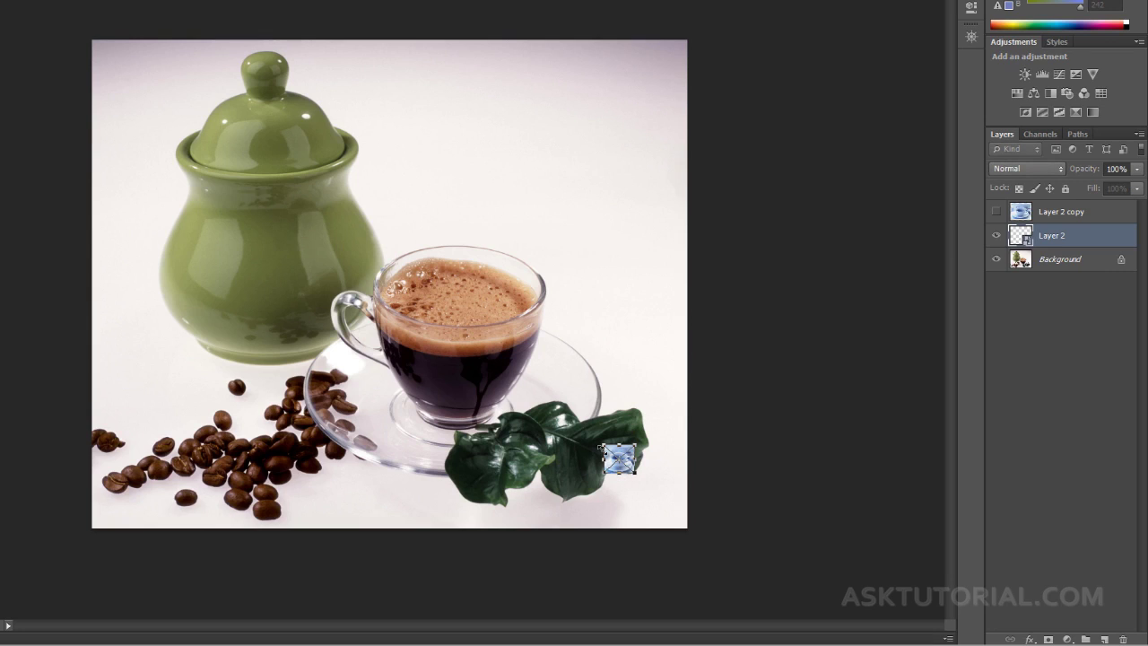
drag(603, 446, 121, 101)
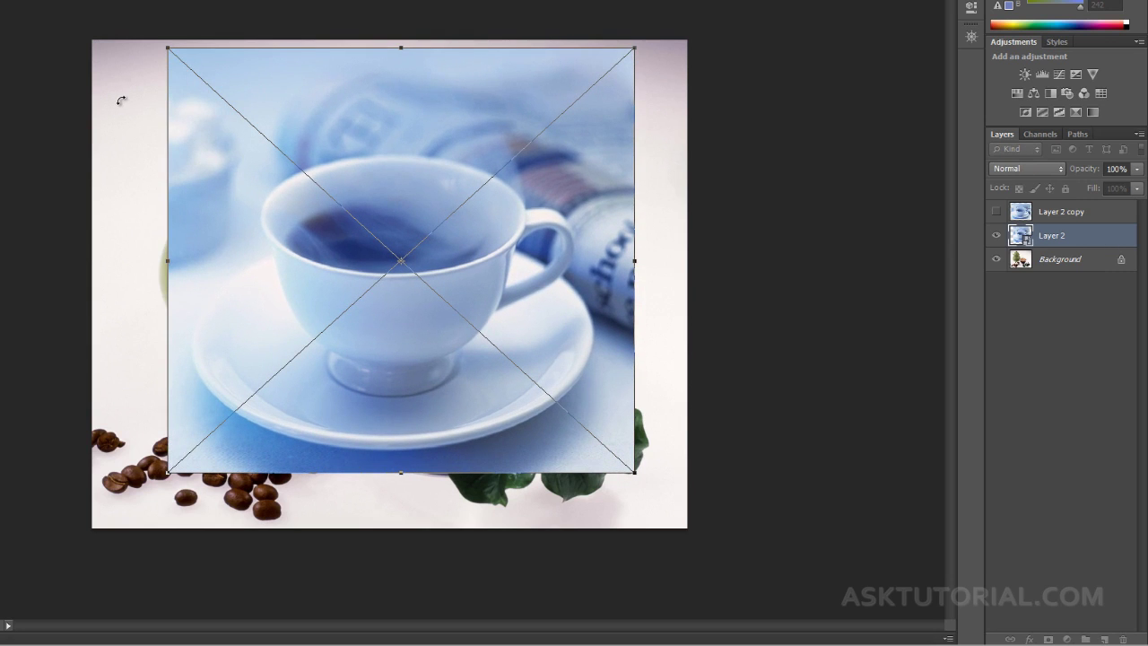
key(Return)
drag(395, 344, 405, 300)
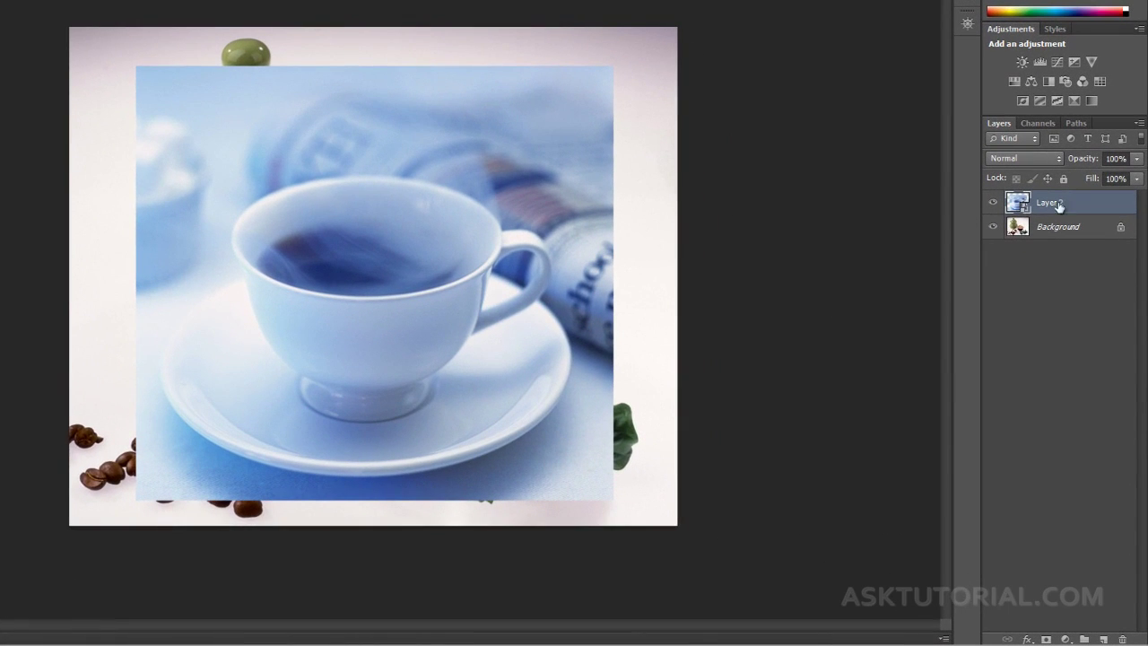
Duplicate Layer 2 and apply Convert to Smart Object to the original Layer 2
key(ctrl+j)
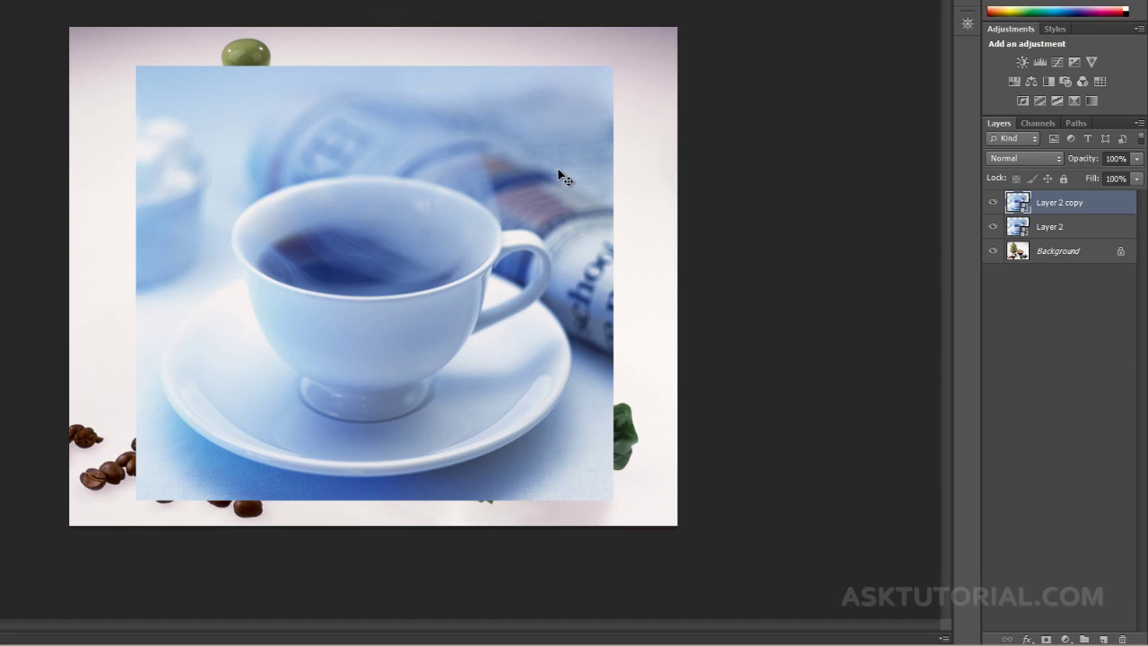
right_click(1095, 209)
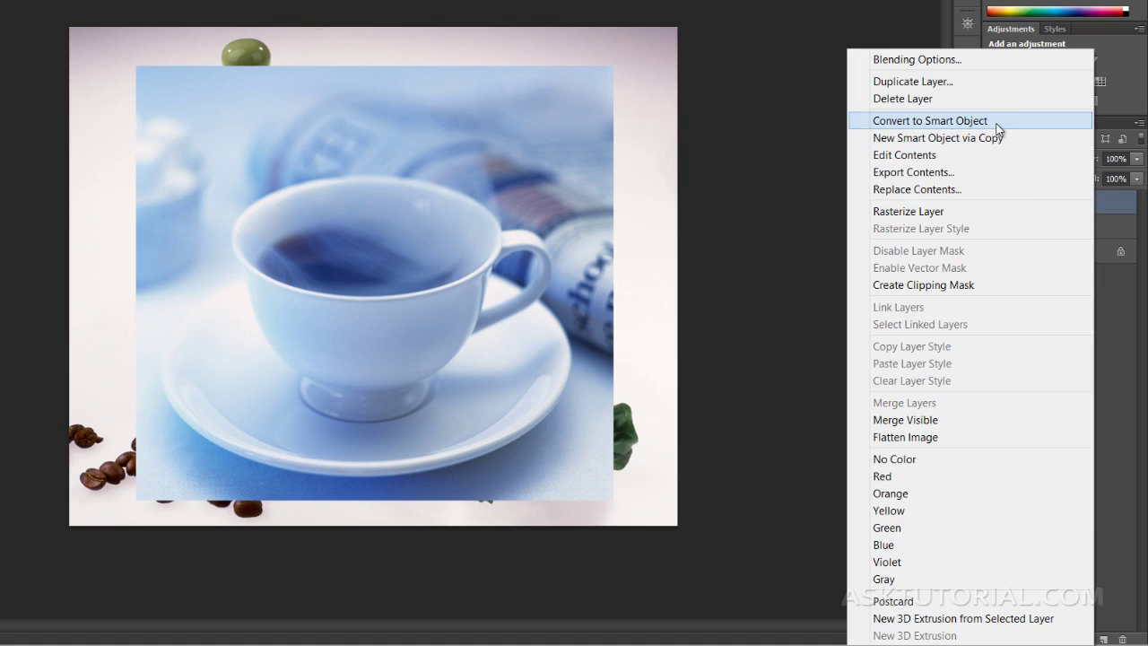
click(1076, 225)
right_click(1076, 225)
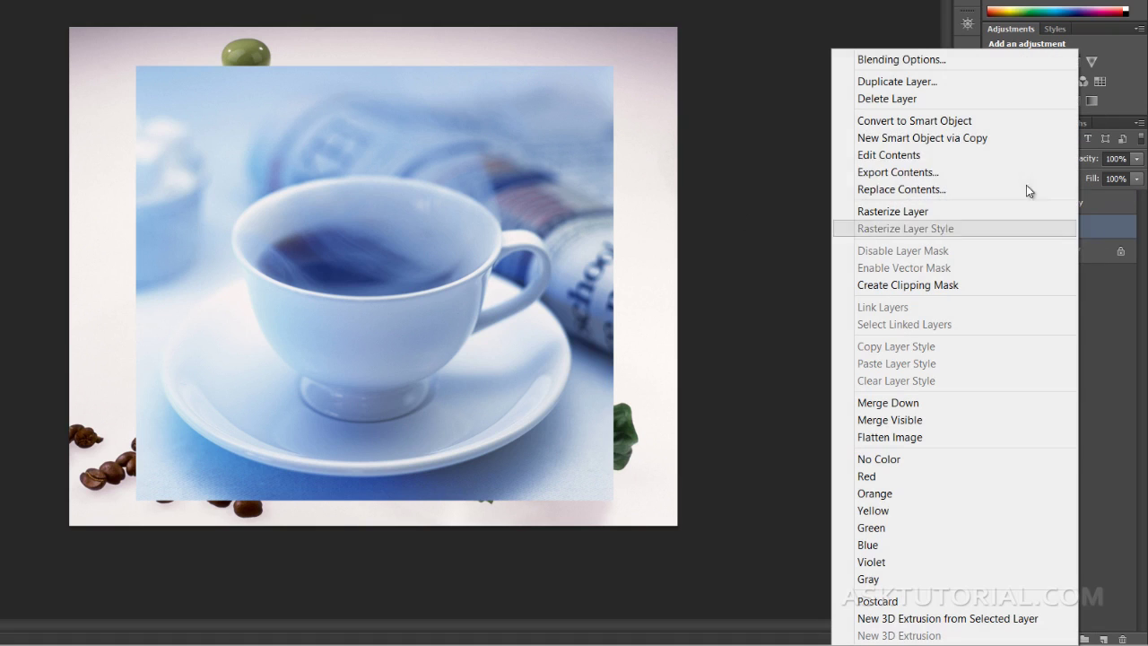
click(991, 122)
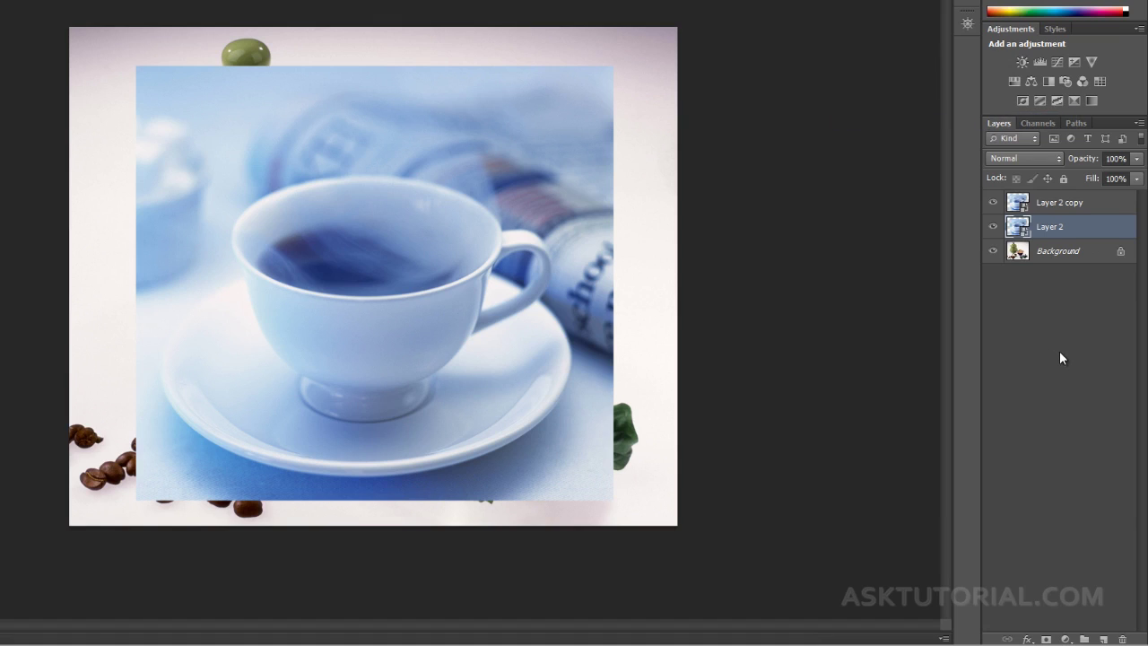
Select Layer 2 and its copy, scale both down to a small thumbnail, and place them near the photo's upper edge beside the jar lid
shift+click(1098, 206)
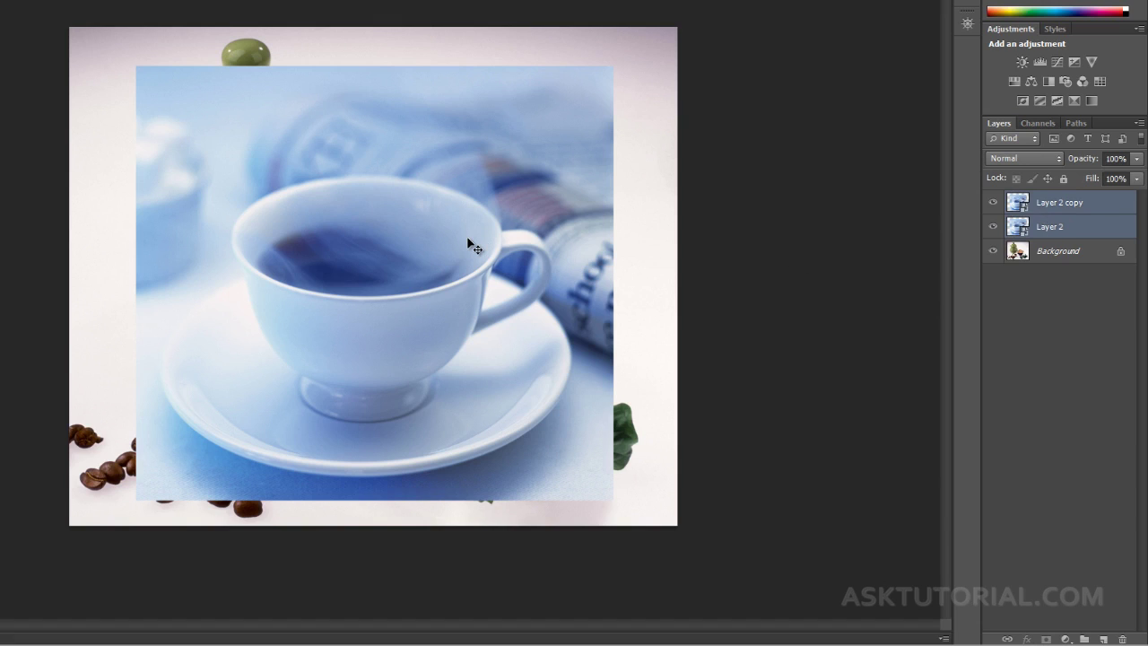
key(ctrl+t)
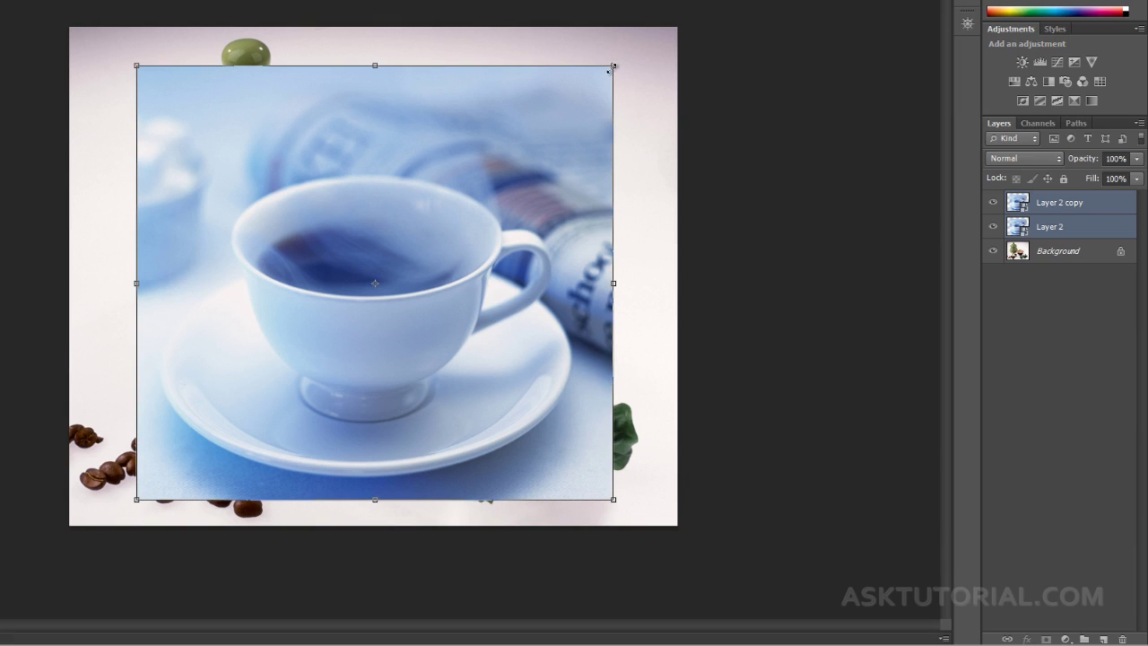
drag(614, 65, 468, 68)
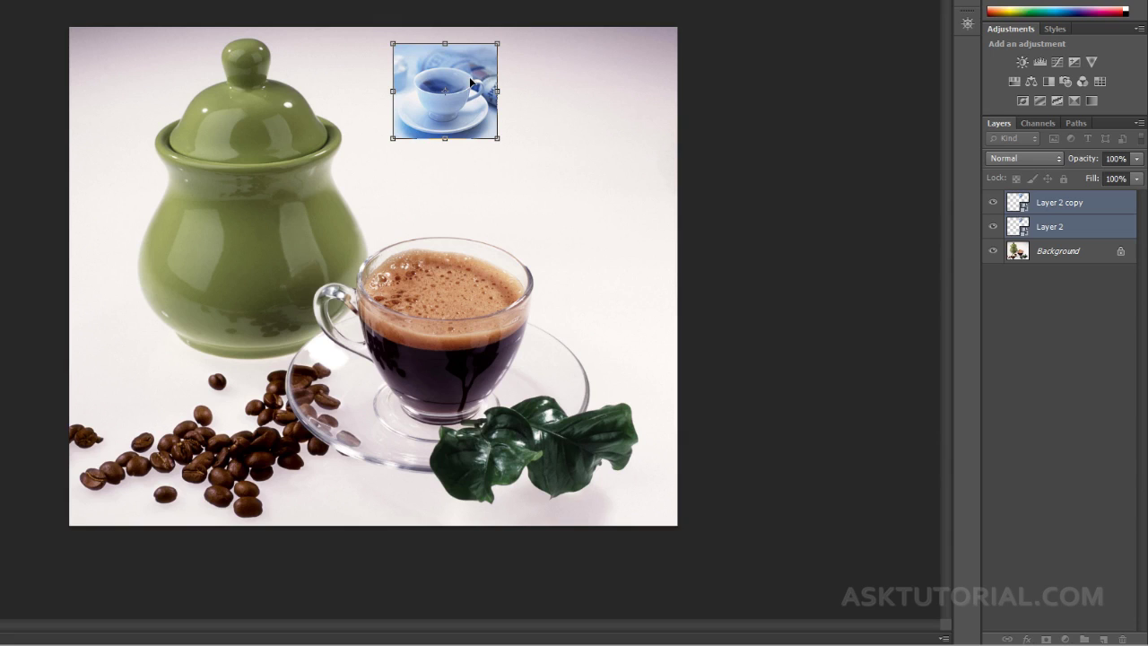
key(Return)
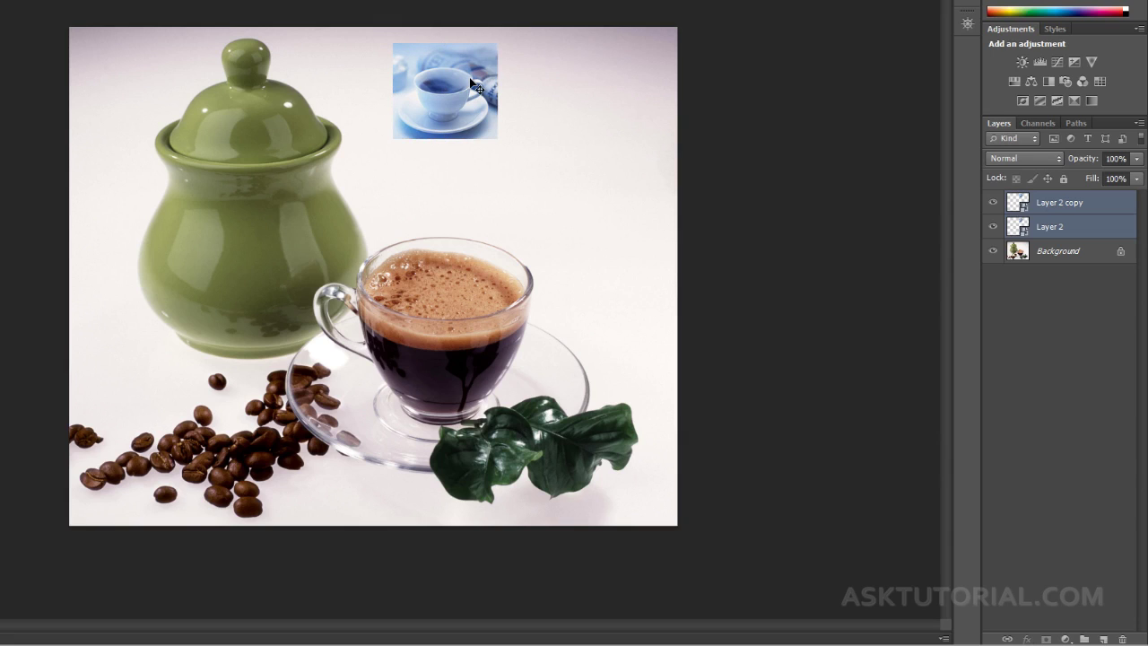
Move only Layer 2 copy horizontally to the right until a narrow gap separates it from the Layer 2 thumbnail
click(1020, 343)
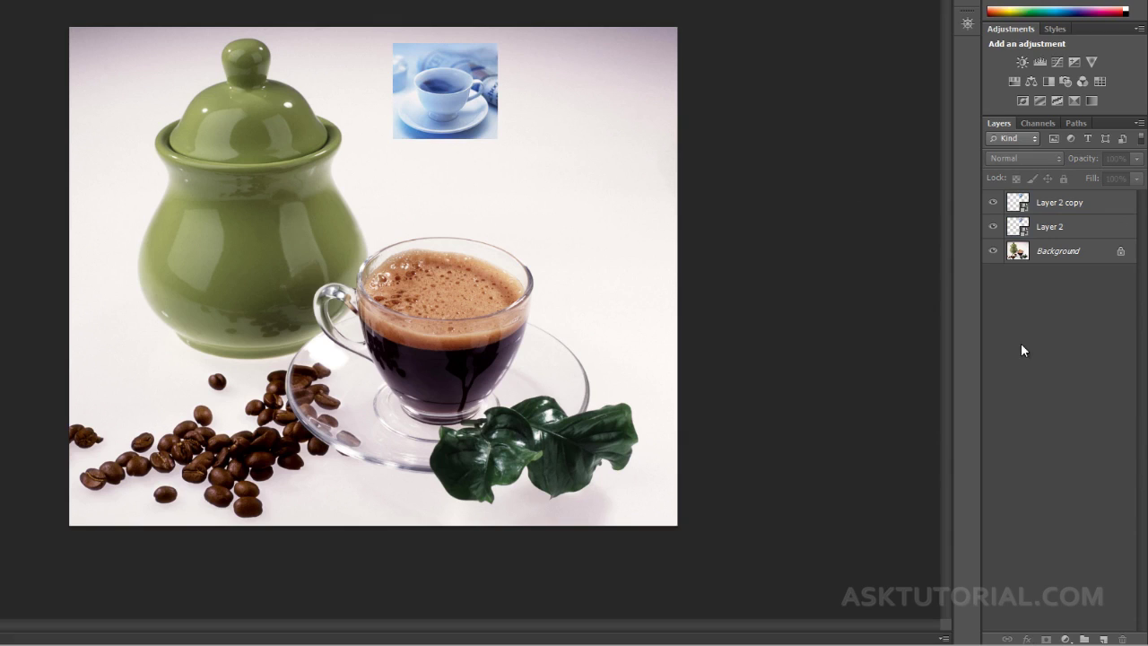
click(1092, 205)
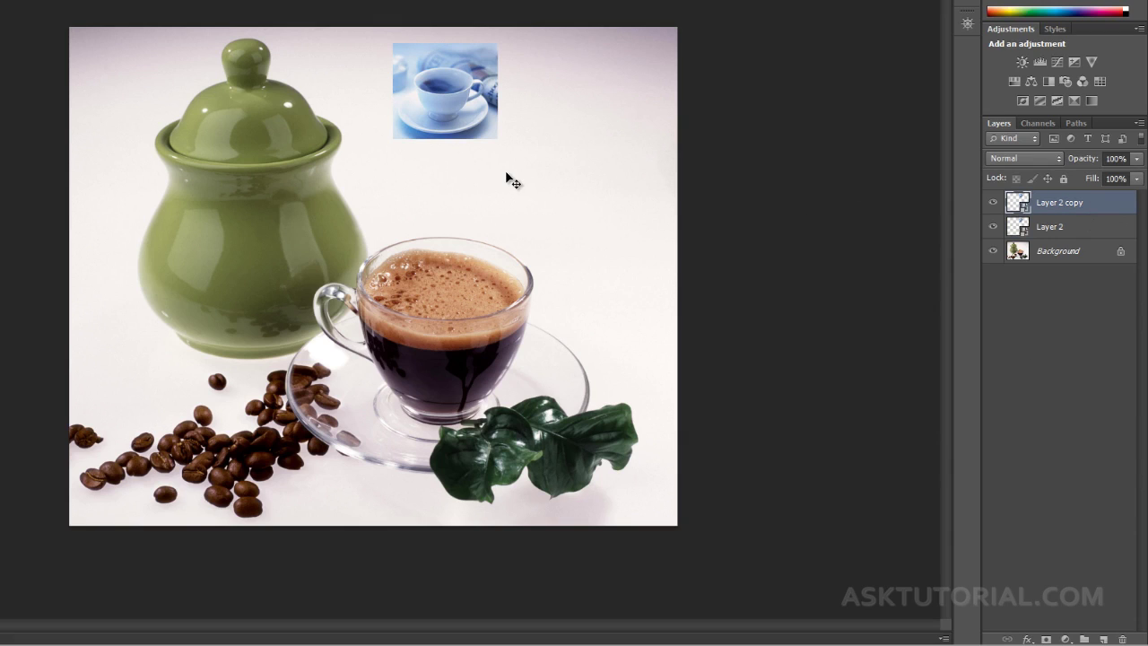
key(Right)
key(Right)
key(Right)
key(Right)
key(Right)
key(Right)
key(Right)
key(Right)
key(Right)
key(Right)
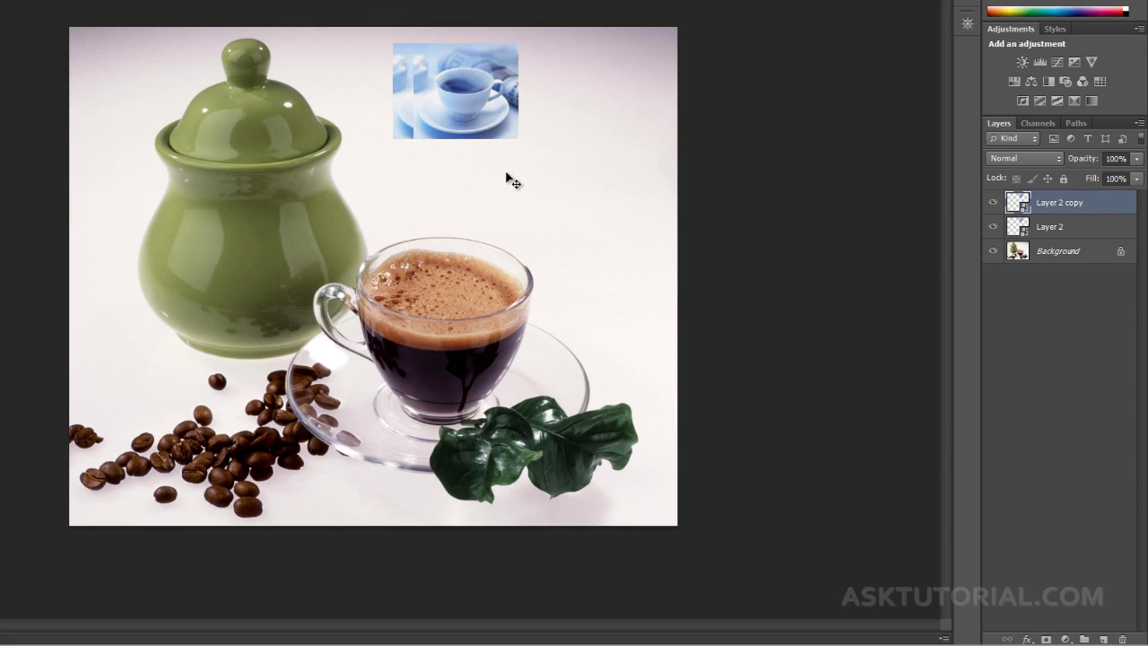
key(Right)
key(Right)
key(Right)
key(Right)
key(Right)
key(Right)
key(Right)
key(Right)
key(Right)
key(Right)
key(Right)
key(Right)
key(Right)
key(Right)
key(Right)
key(Right)
key(Right)
key(Right)
key(Right)
key(Right)
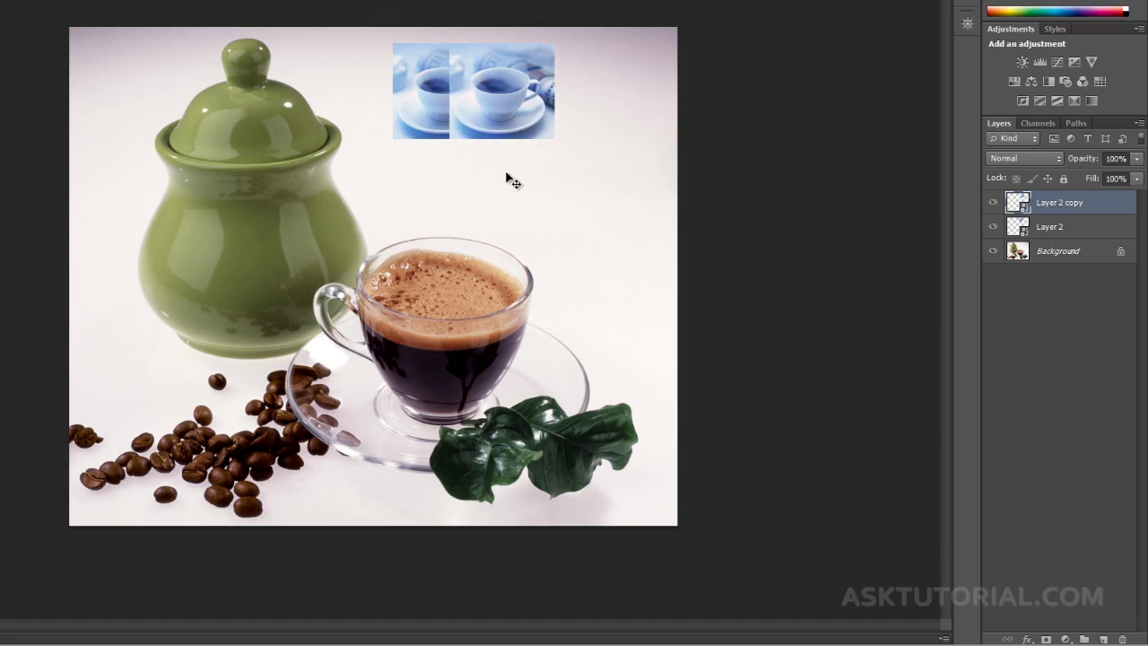
key(Right)
key(Right)
key(Right)
key(Right)
key(Right)
key(Right)
key(Right)
key(Right)
key(Right)
key(Right)
key(Right)
key(Right)
key(Right)
key(Right)
key(Right)
key(Right)
key(Right)
key(Right)
key(Right)
key(Right)
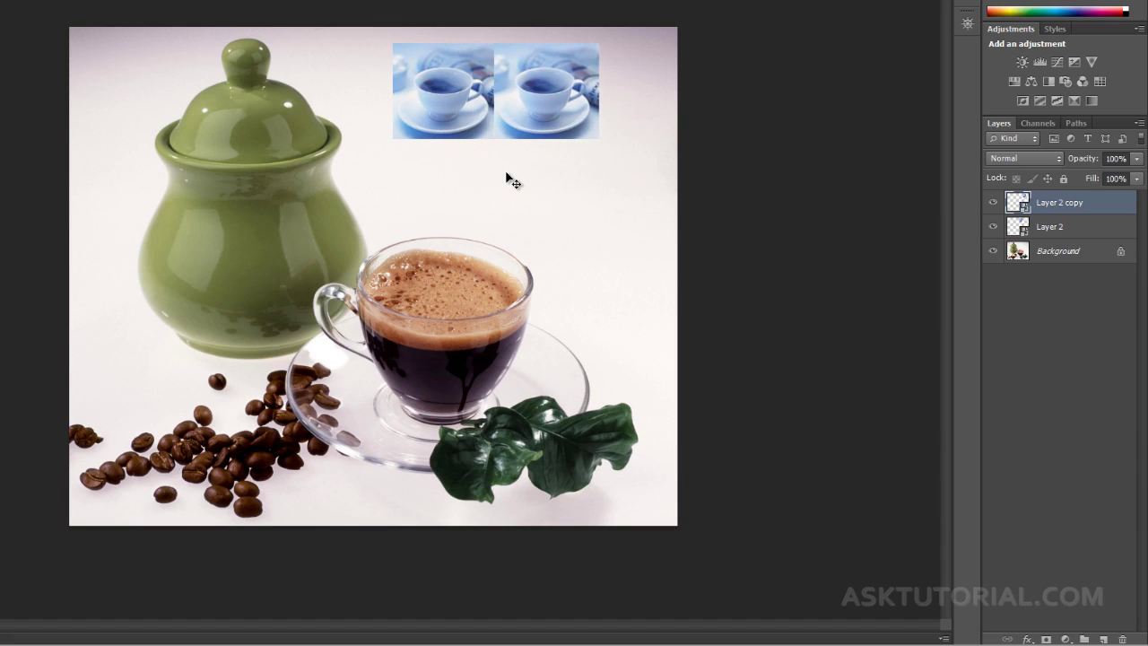
key(Right)
key(Right)
key(Right)
key(Right)
key(Right)
key(Right)
key(Right)
key(Right)
key(Right)
key(Right)
key(Right)
key(Right)
key(Right)
key(Right)
key(Right)
key(Right)
key(Right)
key(Right)
key(Right)
key(Right)
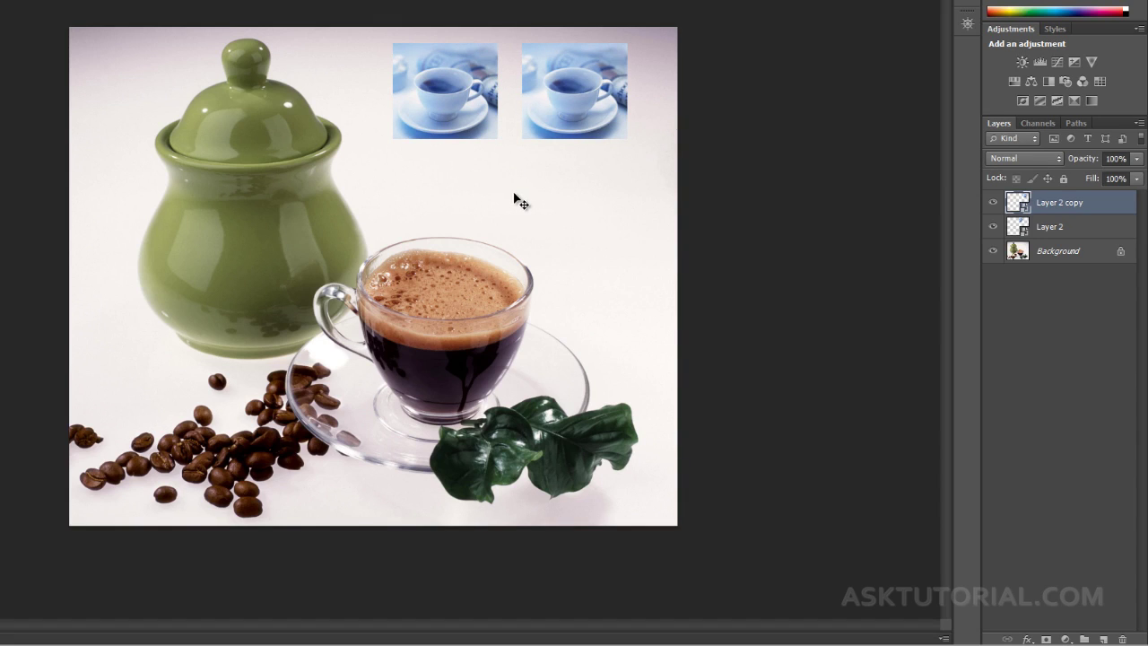
Select both cup thumbnails, shift them slightly down and right, then enlarge them together slightly with Free Transform in the photo's upper-right area
drag(452, 176, 578, 55)
drag(451, 93, 465, 108)
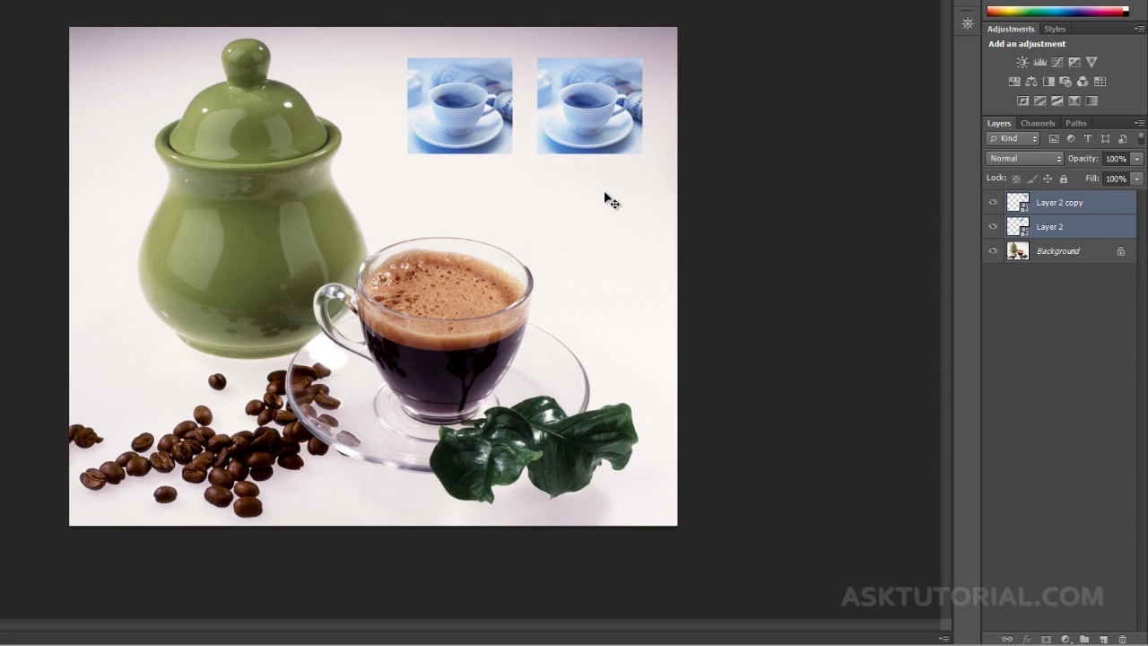
key(ctrl+t)
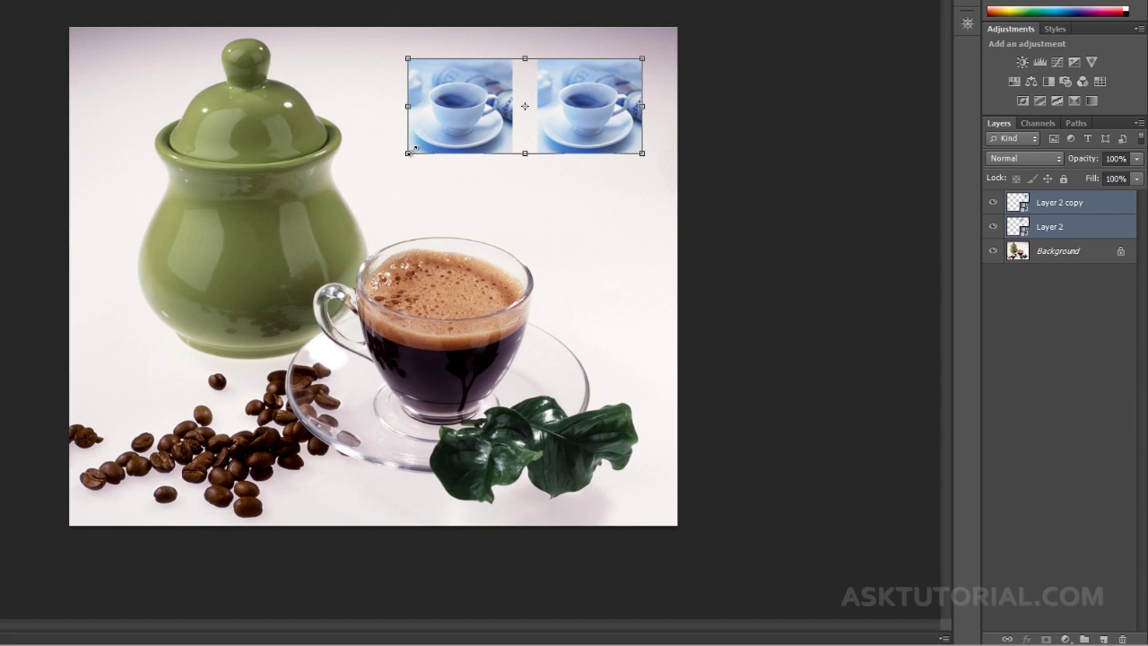
drag(409, 153, 379, 167)
drag(453, 139, 465, 130)
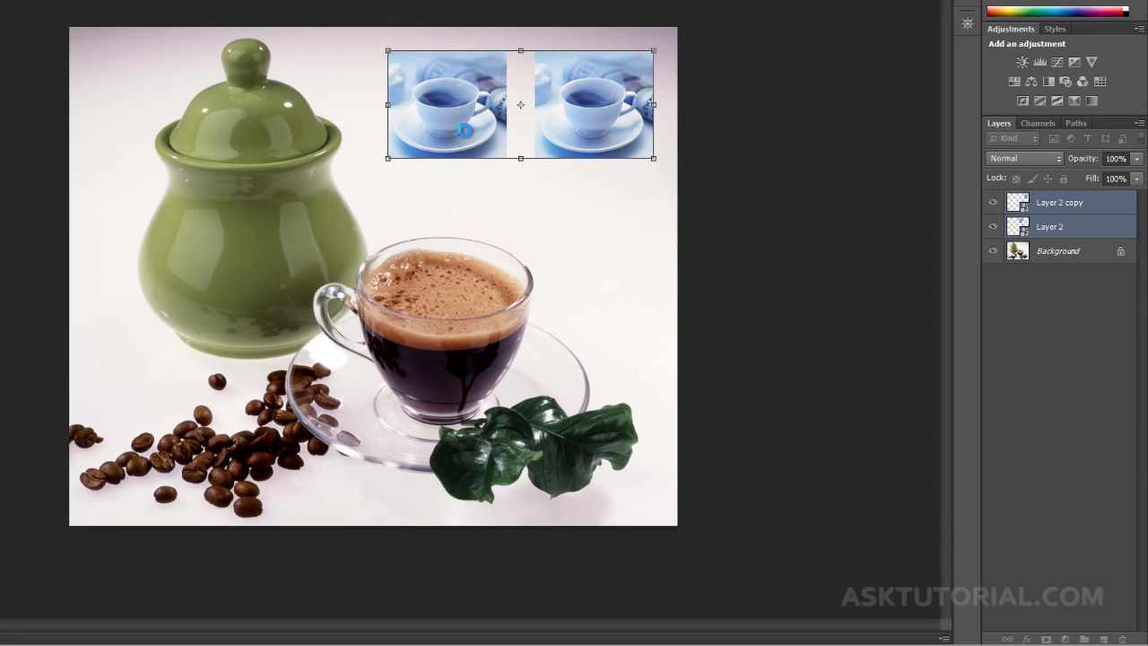
key(Return)
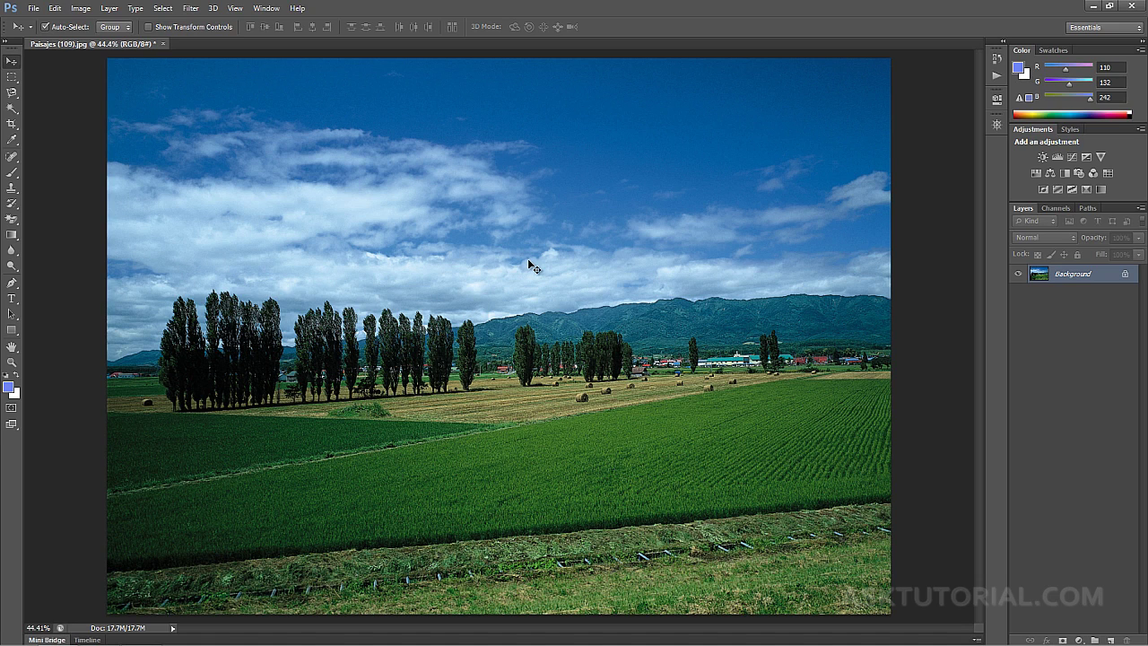
Crop the landscape photo at its upper and lower edges into a wide panoramic strip, keeping the full width
key(c)
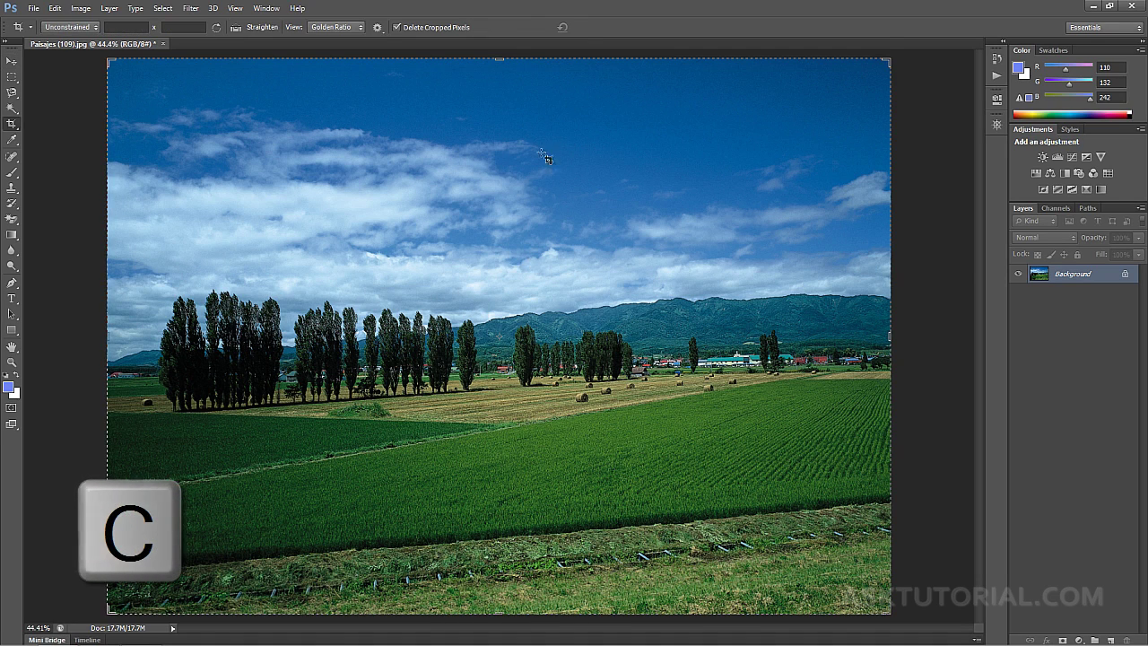
drag(498, 59, 508, 148)
drag(500, 528, 494, 471)
key(Return)
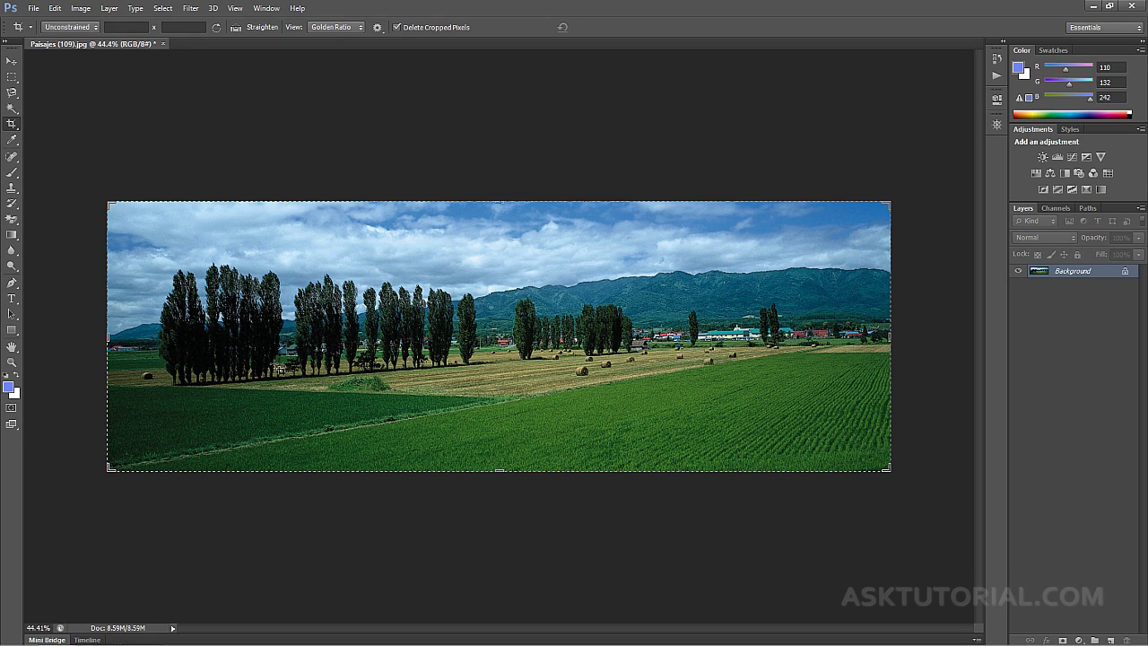
Convert the locked Background into a regular layer named Layer 0 with Normal mode and 100% opacity
click(12, 62)
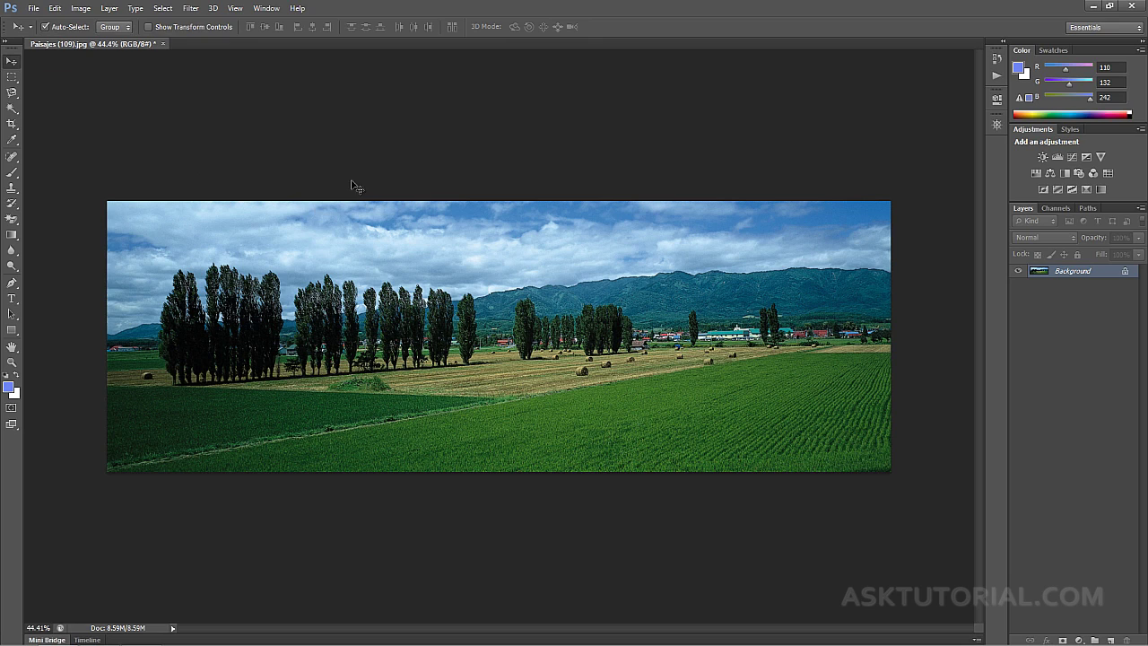
double_click(1105, 276)
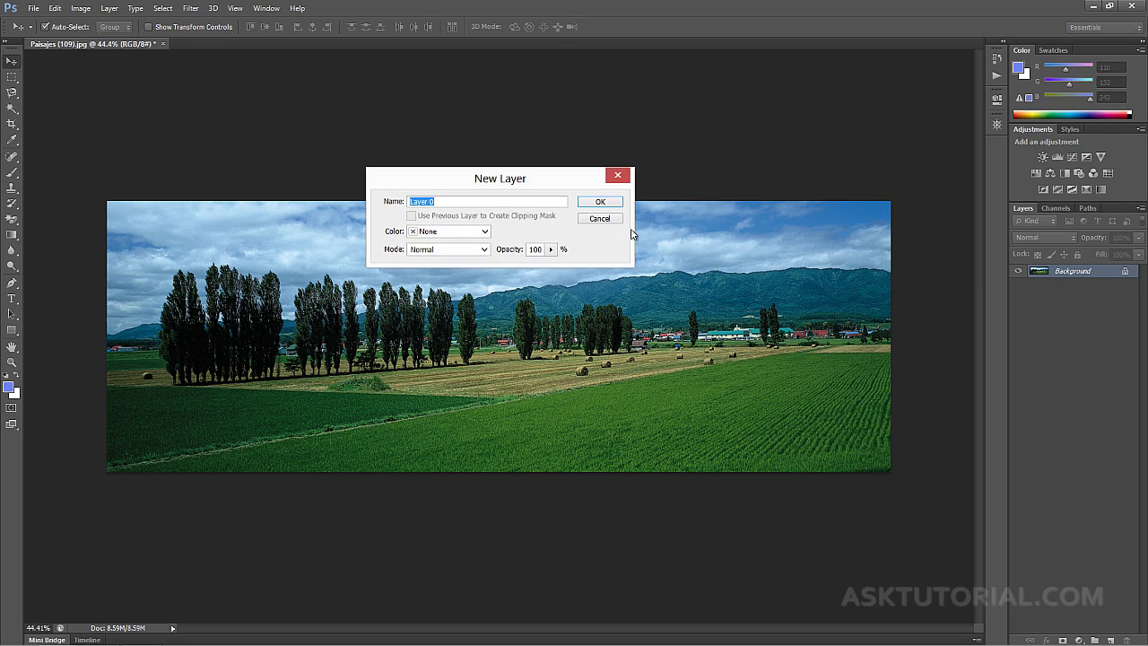
click(601, 203)
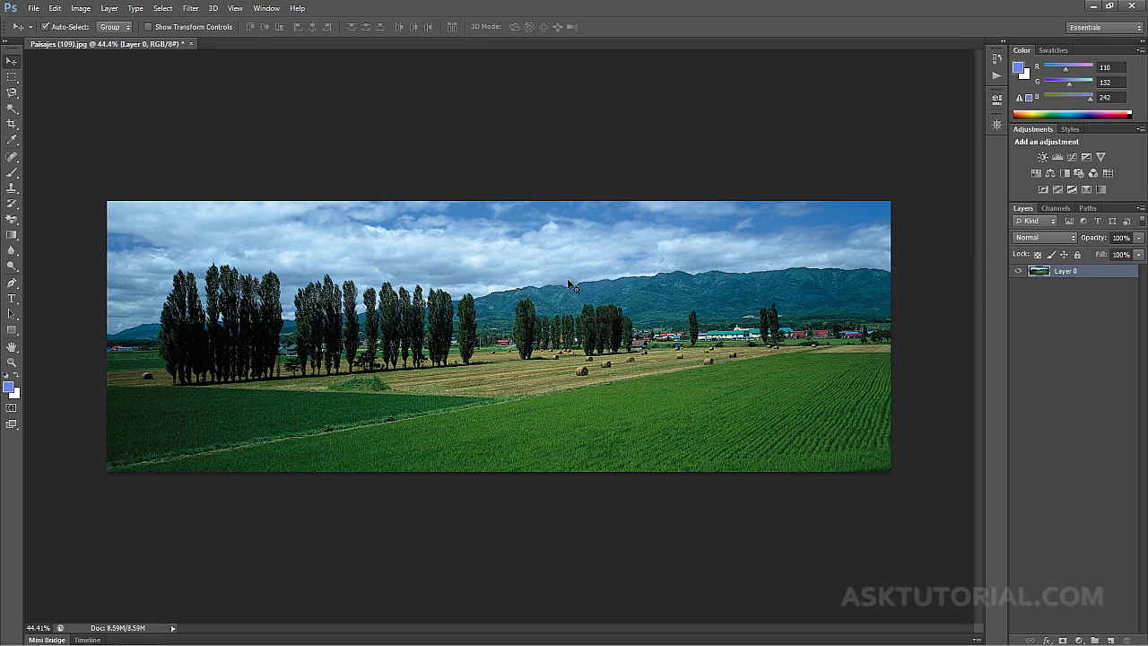
Try squeezing Layer 0 horizontally from its left edge to about 53% width with Free Transform, and undo it
key(ctrl+t)
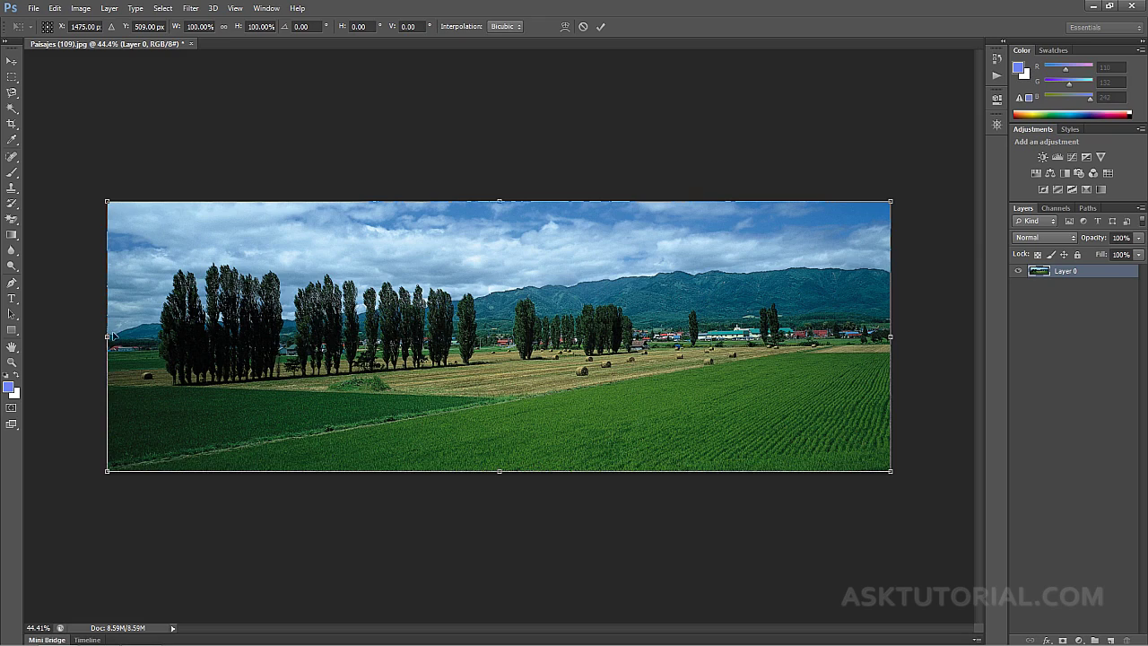
drag(107, 338, 475, 338)
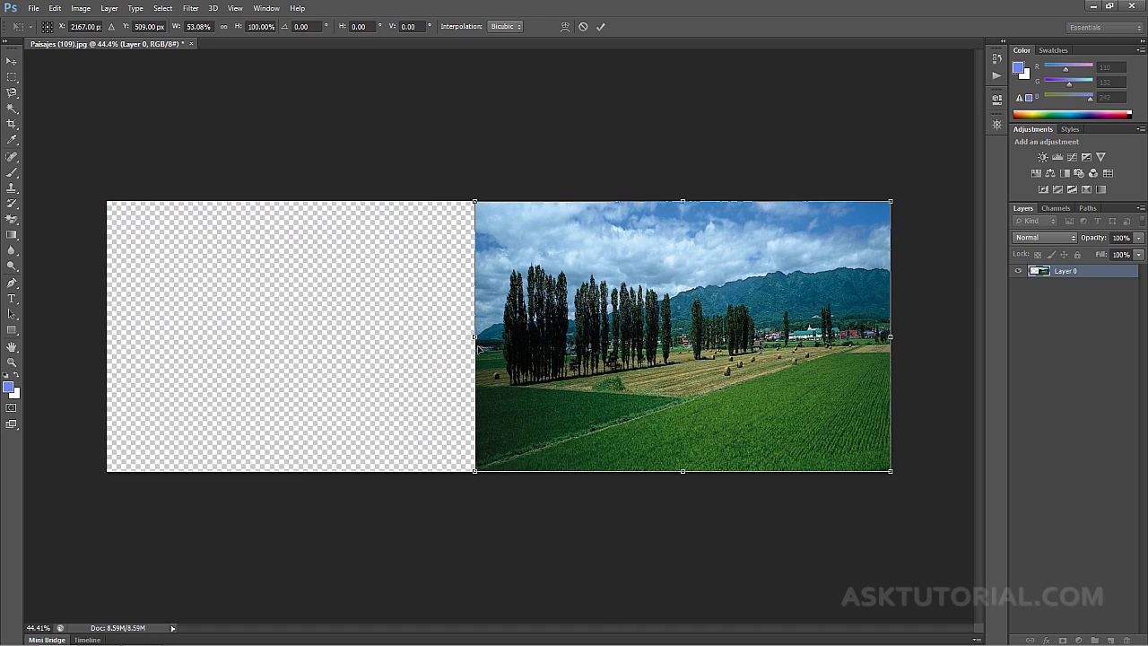
key(Return)
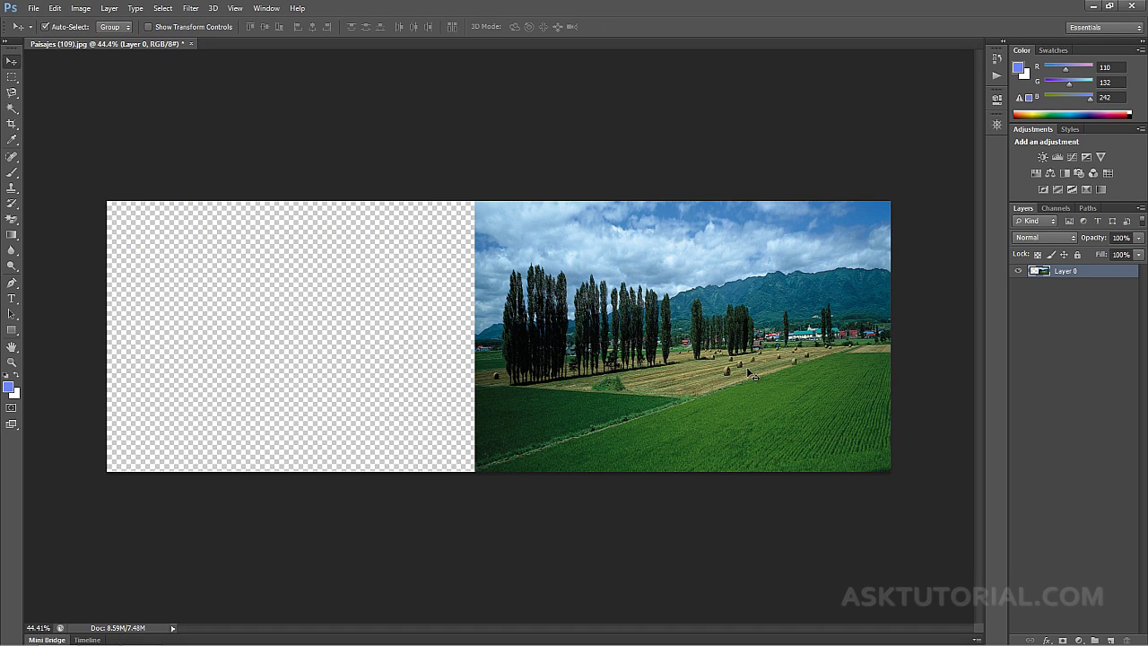
key(ctrl+z)
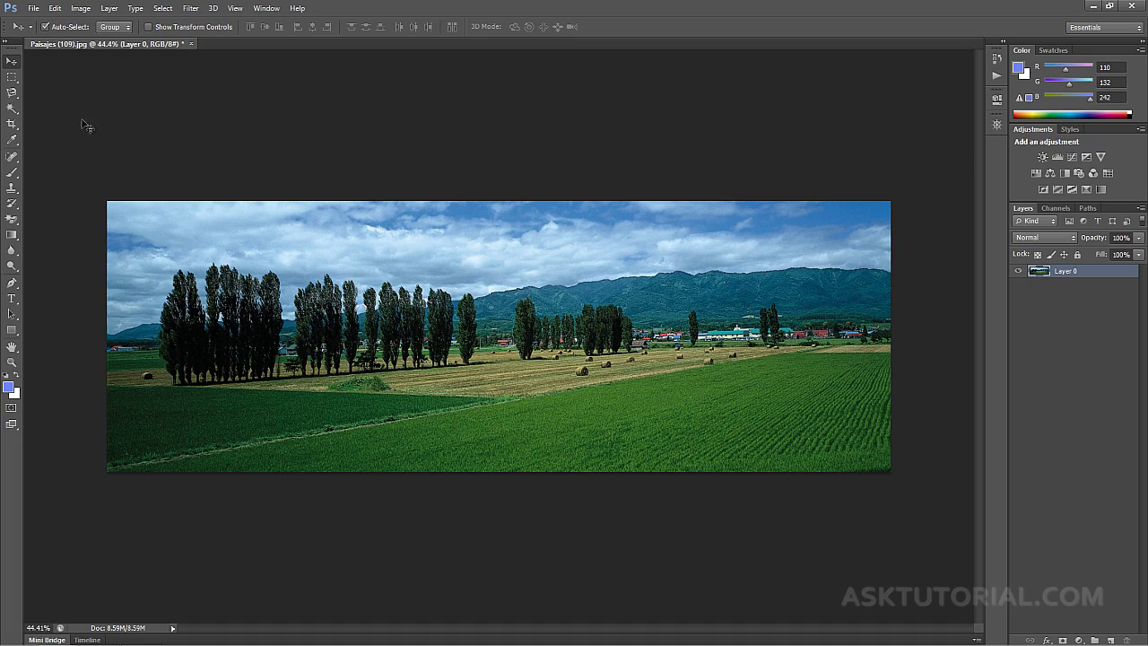
Narrow Layer 0 with Content-Aware Scale by pulling its right and left edges inward to about 4.8 in wide, keeping the full height
click(55, 8)
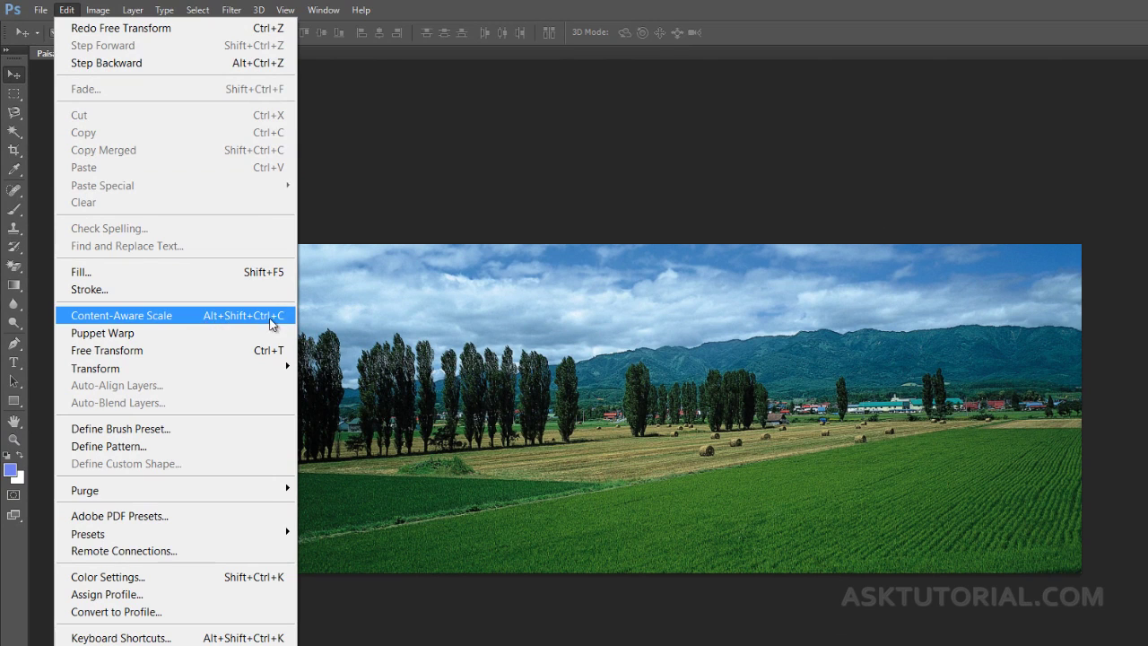
click(130, 320)
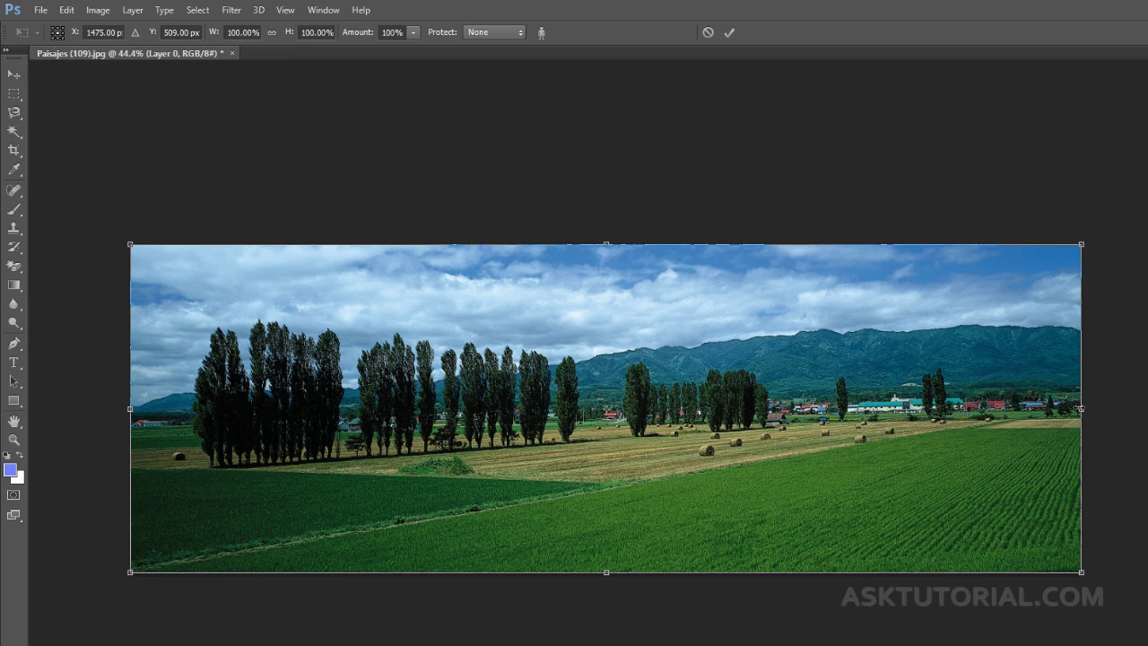
drag(1081, 409, 918, 438)
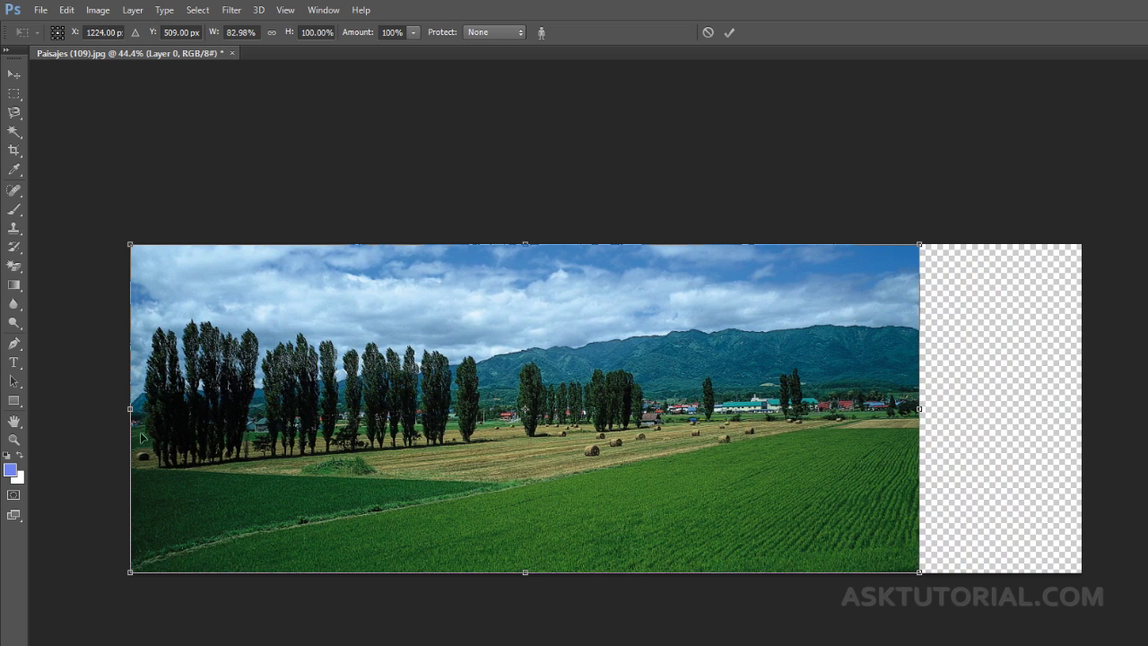
drag(128, 411, 300, 411)
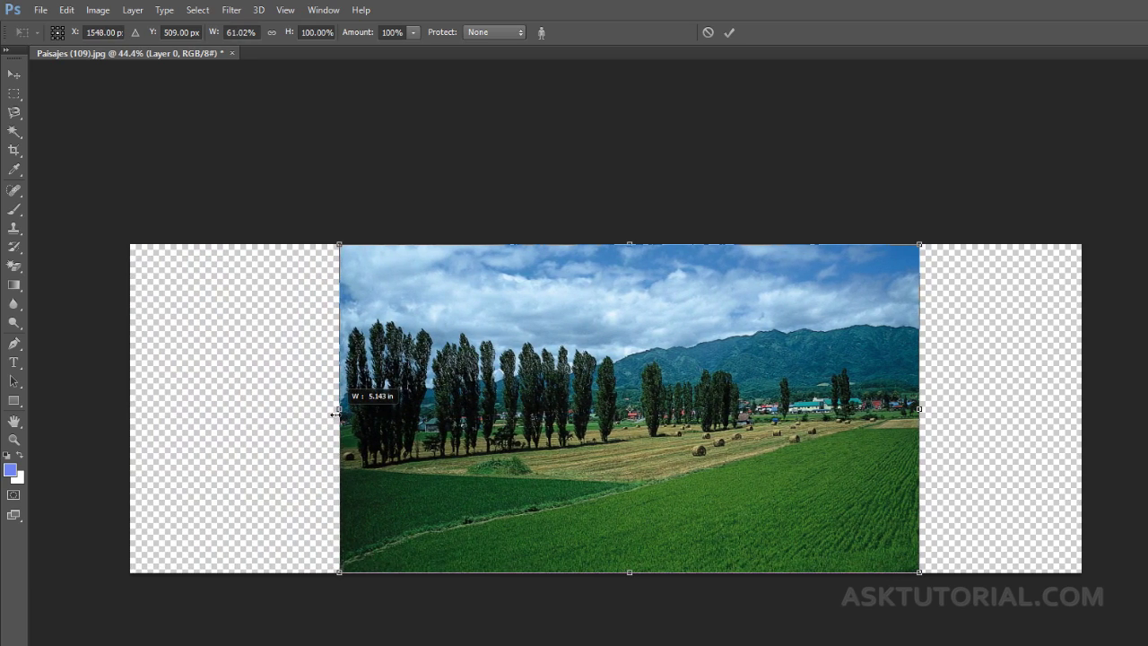
drag(341, 412, 367, 413)
drag(375, 414, 376, 415)
key(Return)
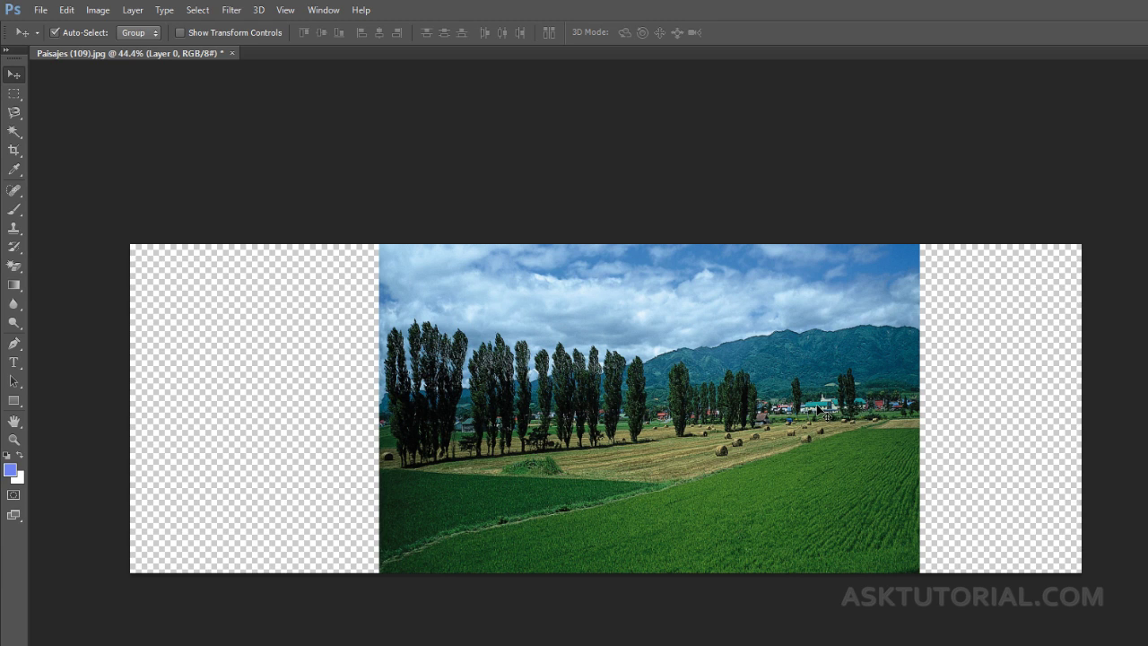
Crop away the transparent areas on both sides of the photo, leaving a canvas about 4.8 in wide
key(c)
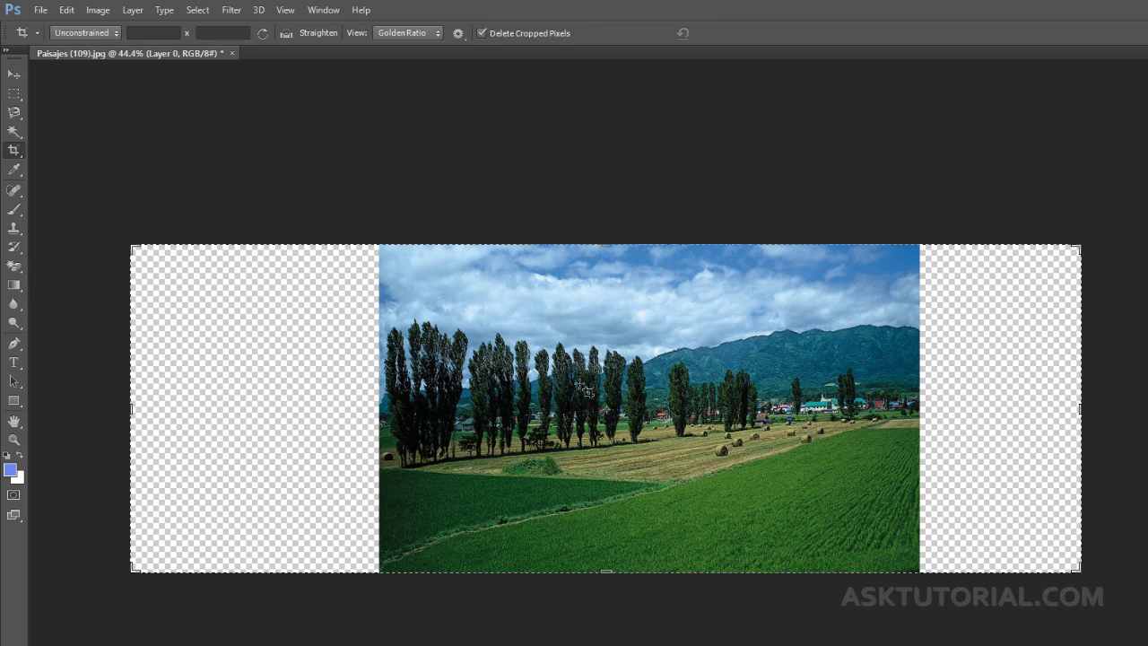
drag(126, 407, 258, 425)
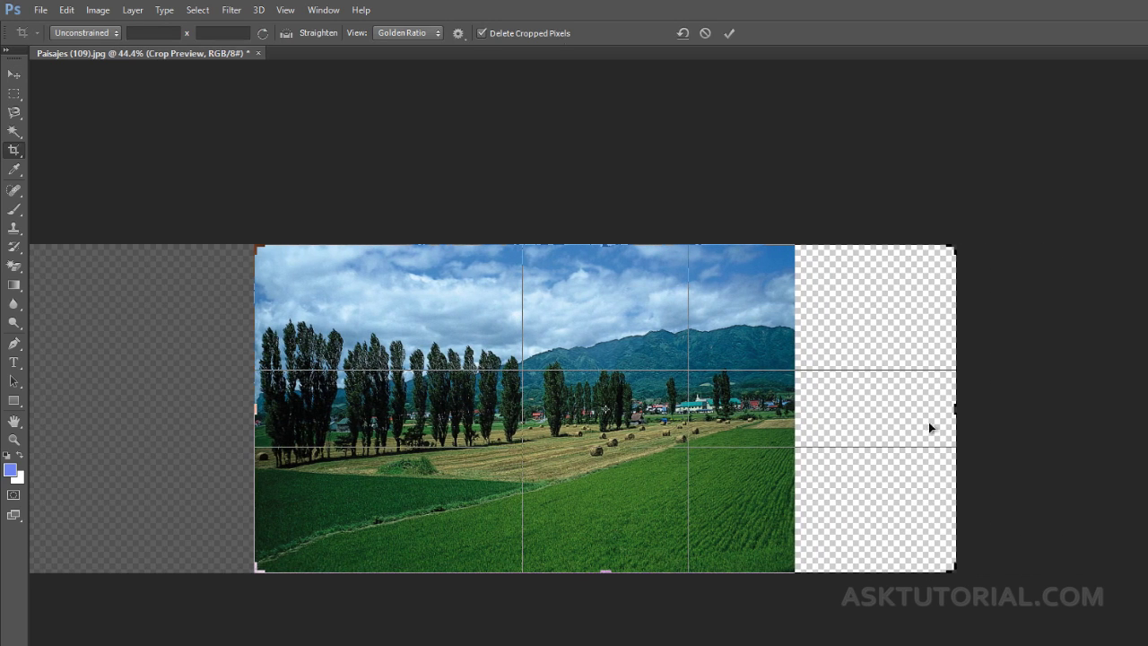
drag(955, 411, 875, 411)
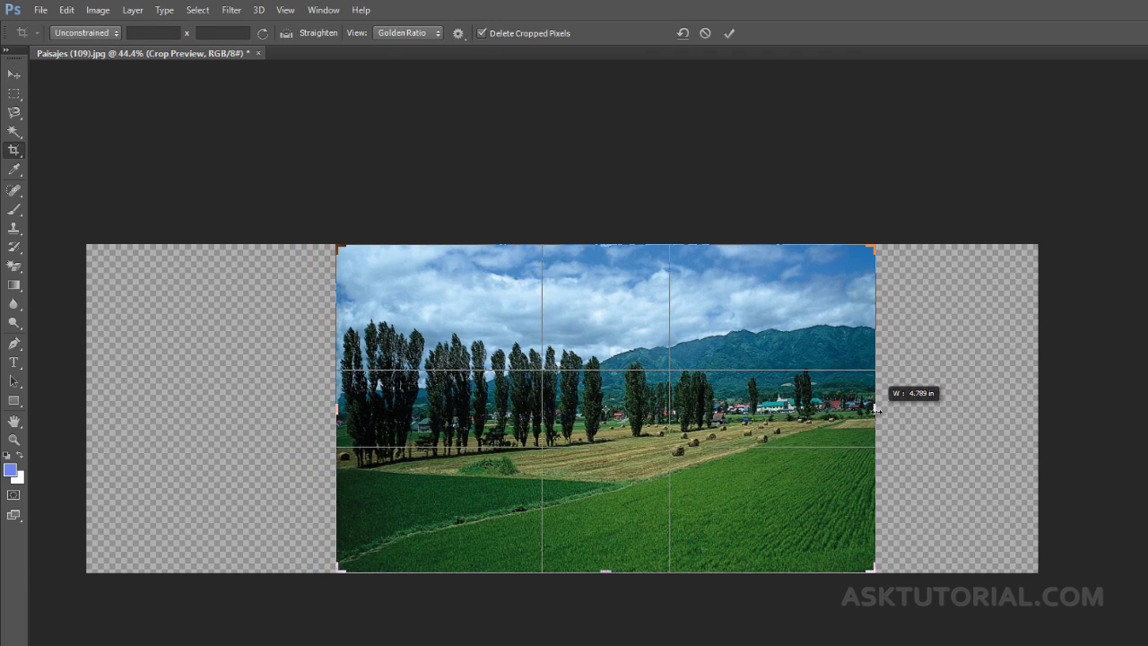
key(Return)
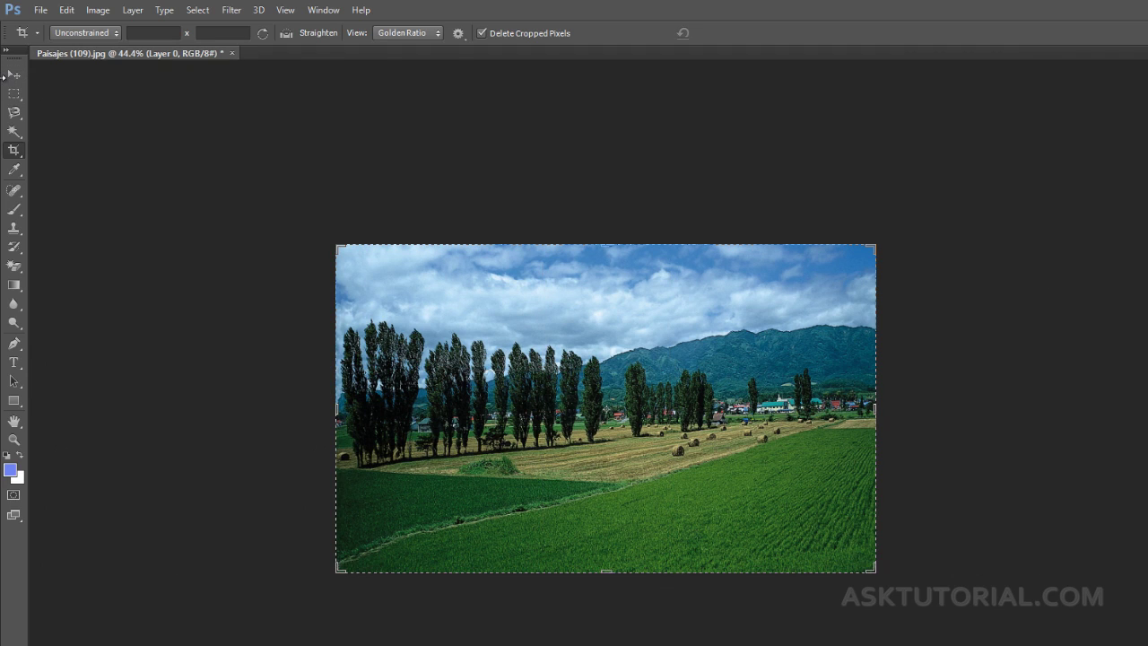
click(11, 77)
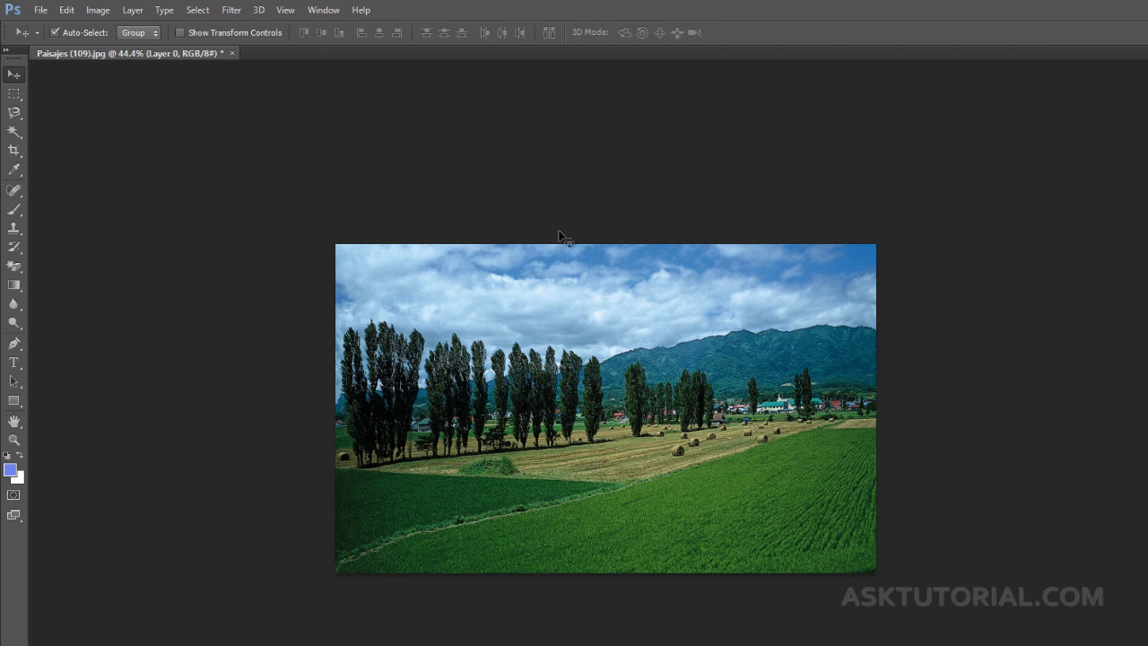
click(66, 10)
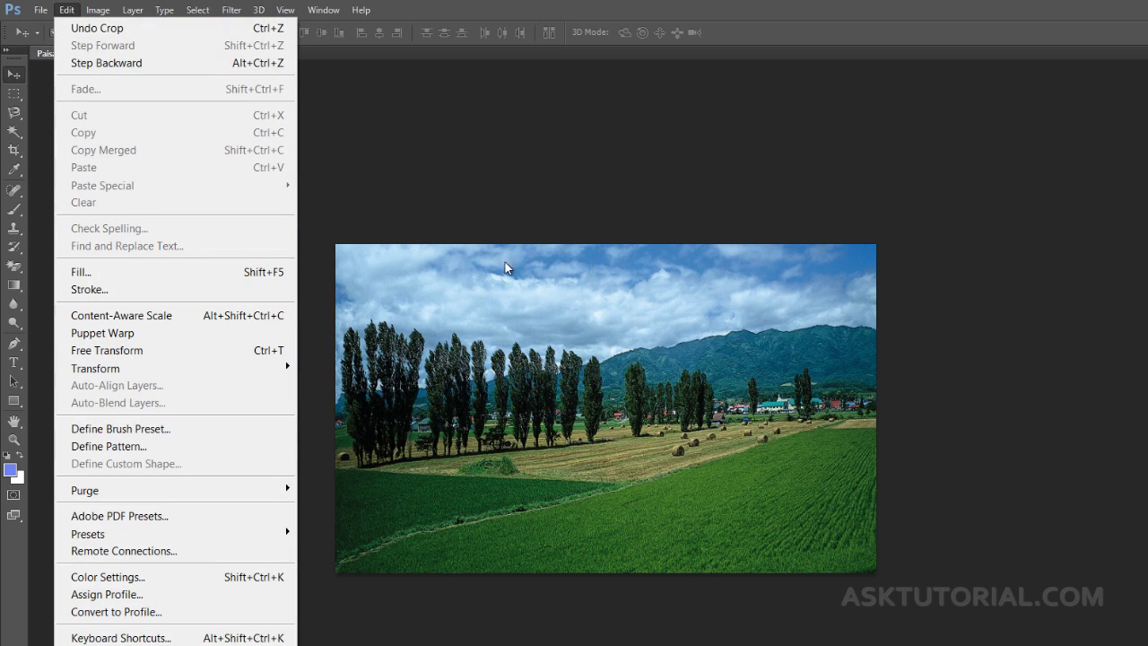
click(525, 224)
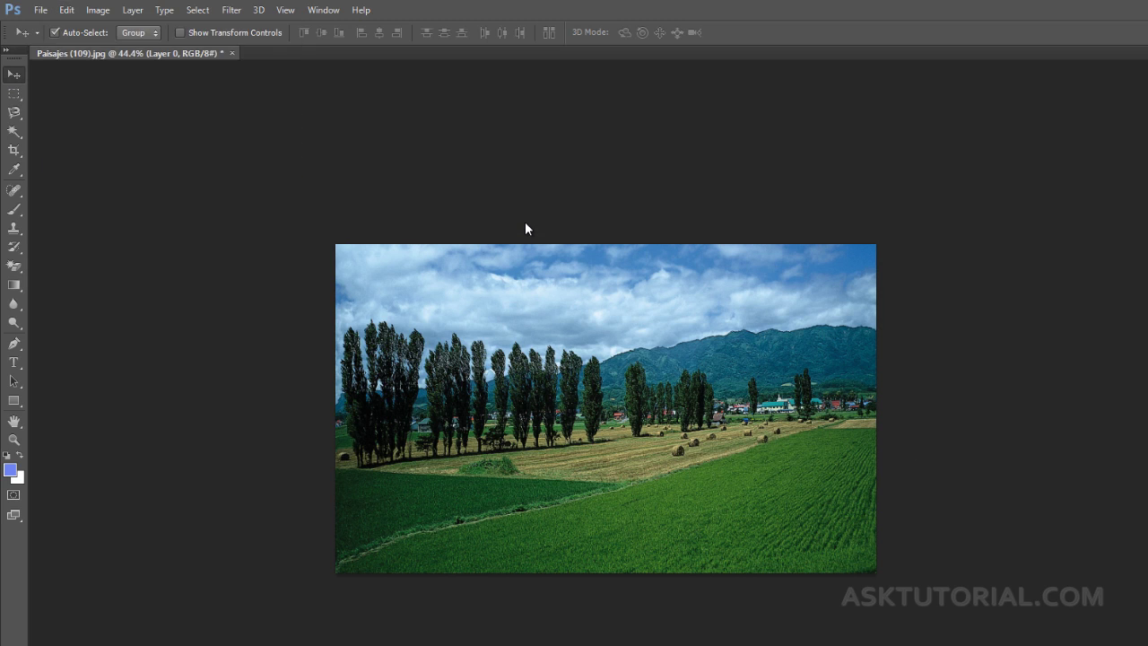